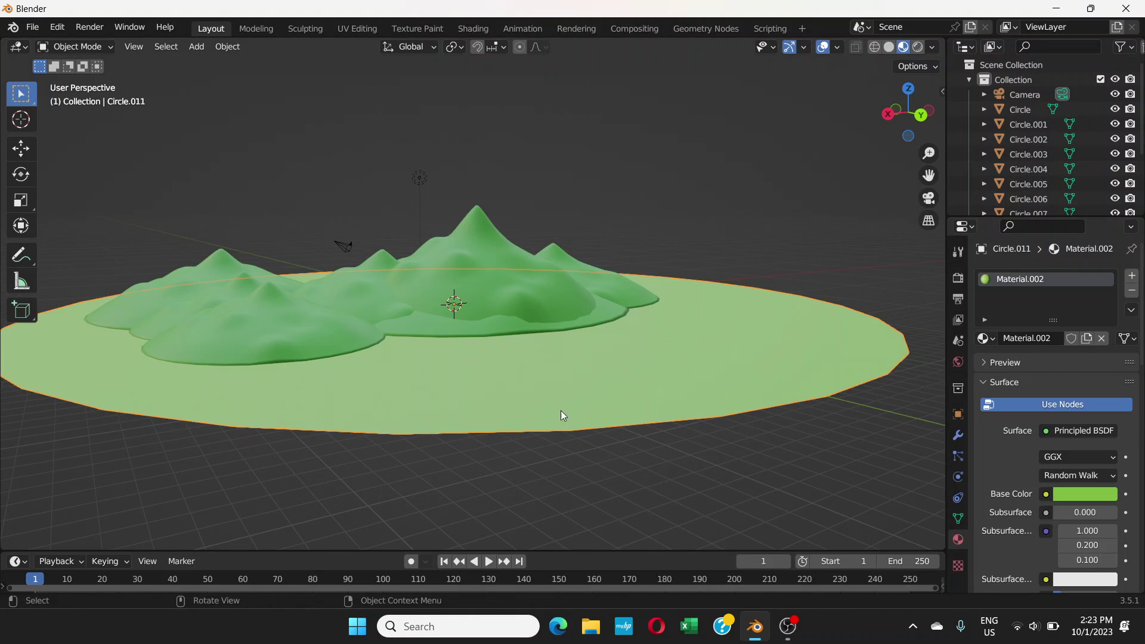
# Orbit around the green hilly terrain, then switch to the Shading workspace
pyautogui.moveTo(403, 367); pyautogui.dragTo(591, 382, button='middle')
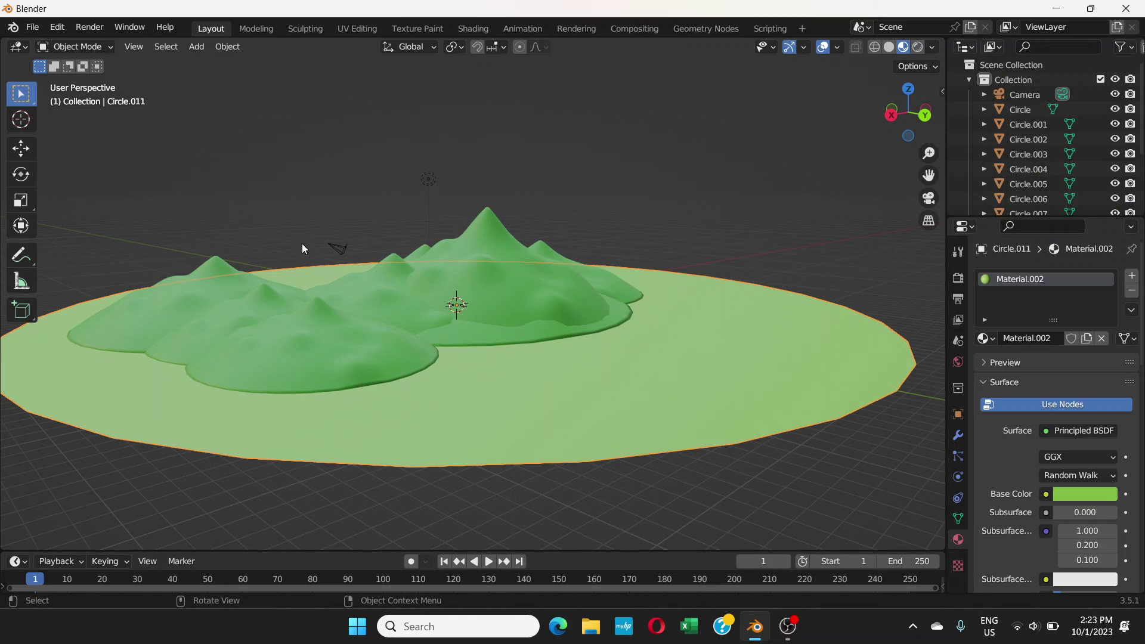
pyautogui.click(475, 28)
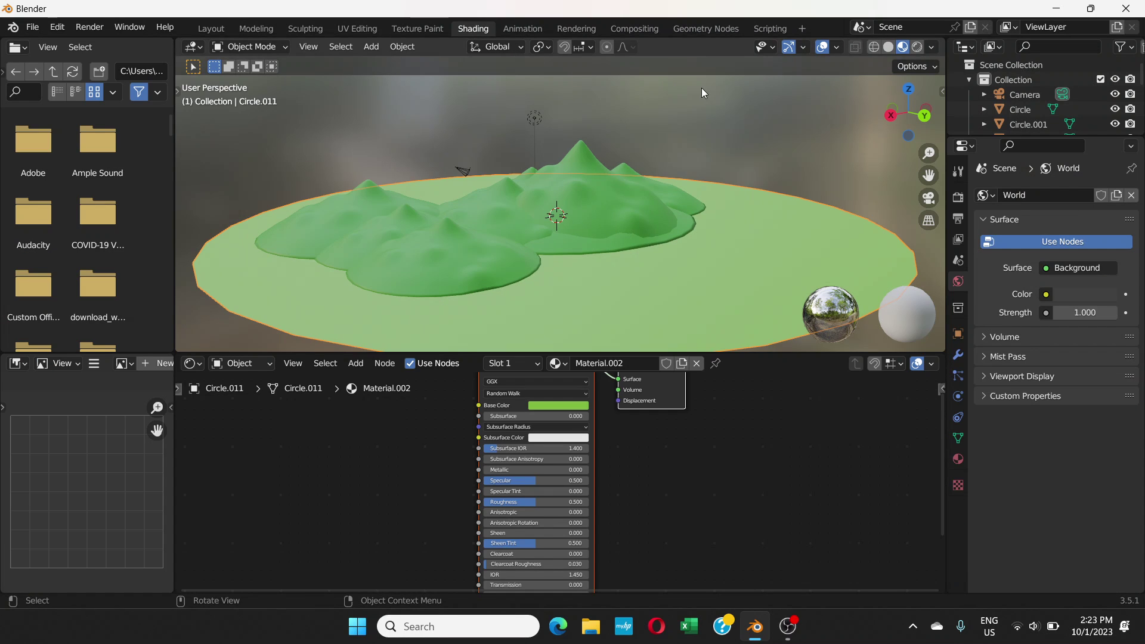
# Switch the viewport to Rendered shading, orbit around the island, and select the lamp above it
pyautogui.click(917, 47)
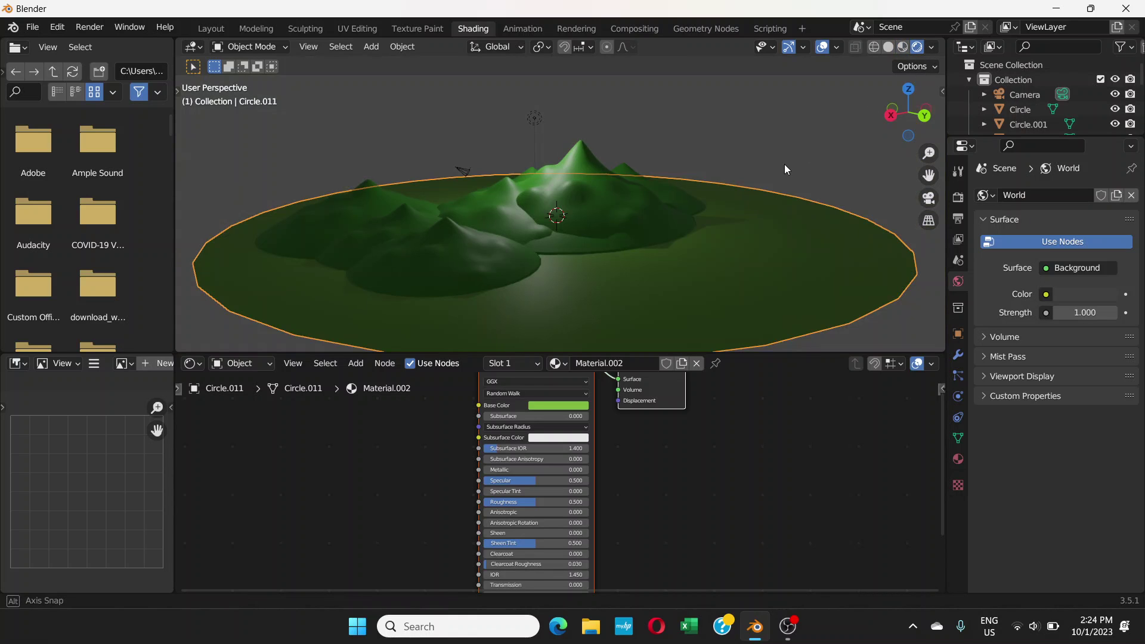
pyautogui.moveTo(781, 151); pyautogui.dragTo(506, 181, button='middle')
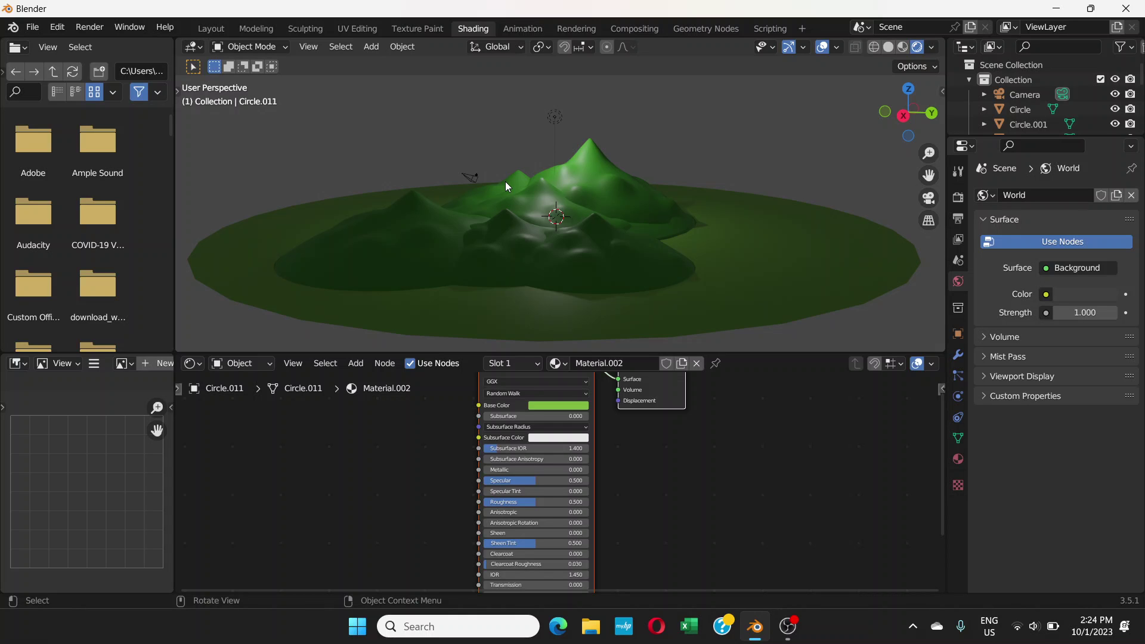
pyautogui.moveTo(722, 181); pyautogui.dragTo(640, 191, button='middle')
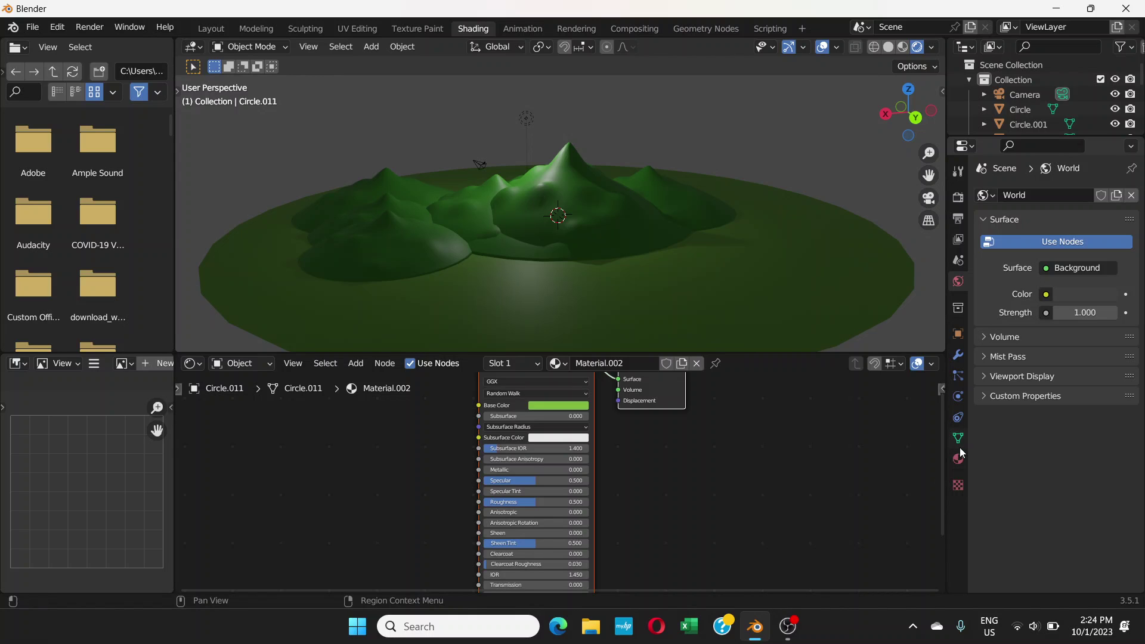
pyautogui.click(527, 119)
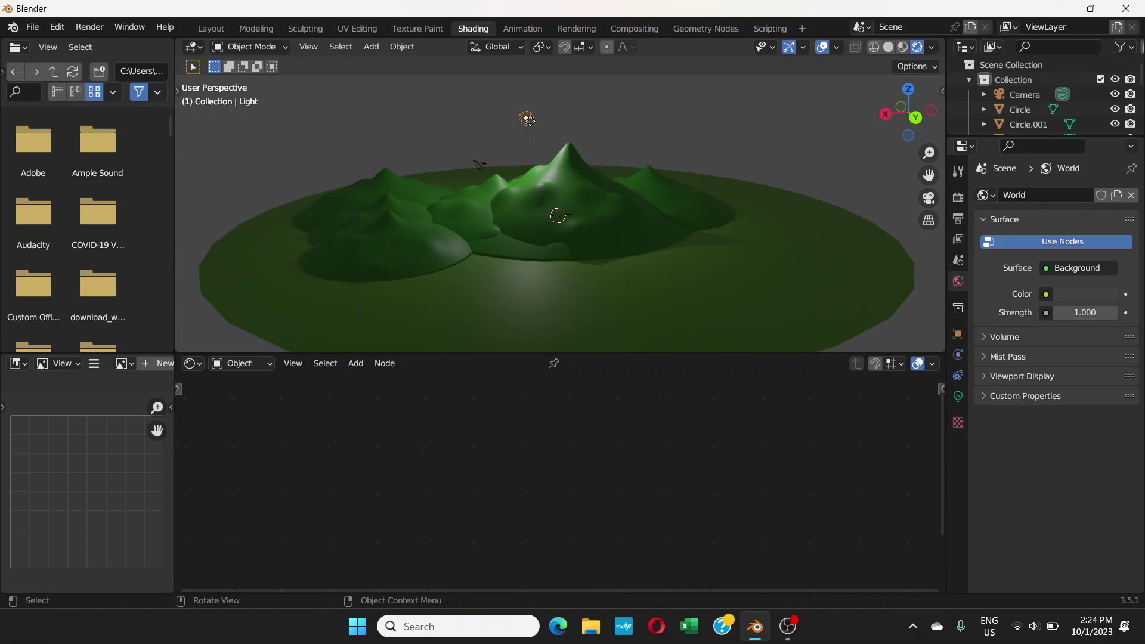
# Change the lamp to a Sun light and set its strength from 1000 to 5
pyautogui.click(959, 396)
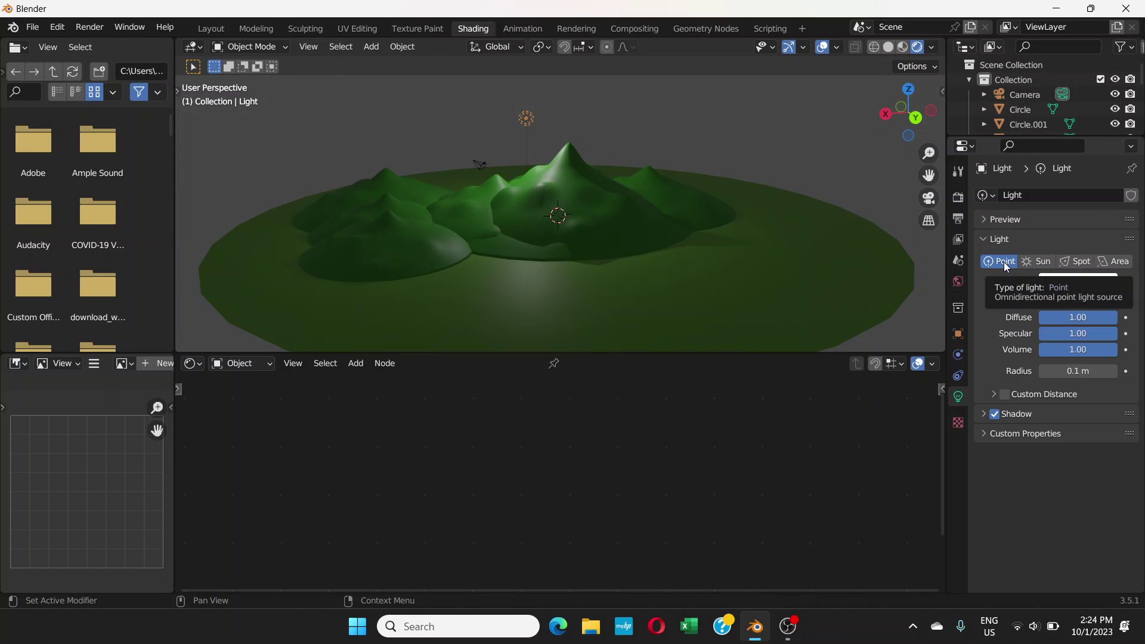
pyautogui.click(1040, 266)
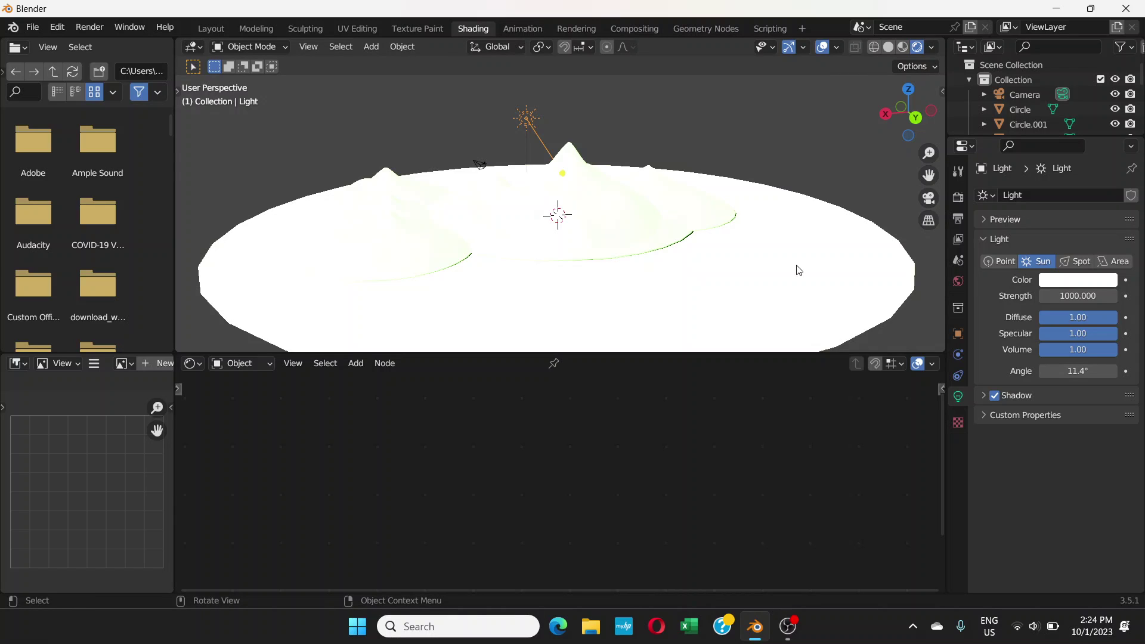
pyautogui.click(1066, 296)
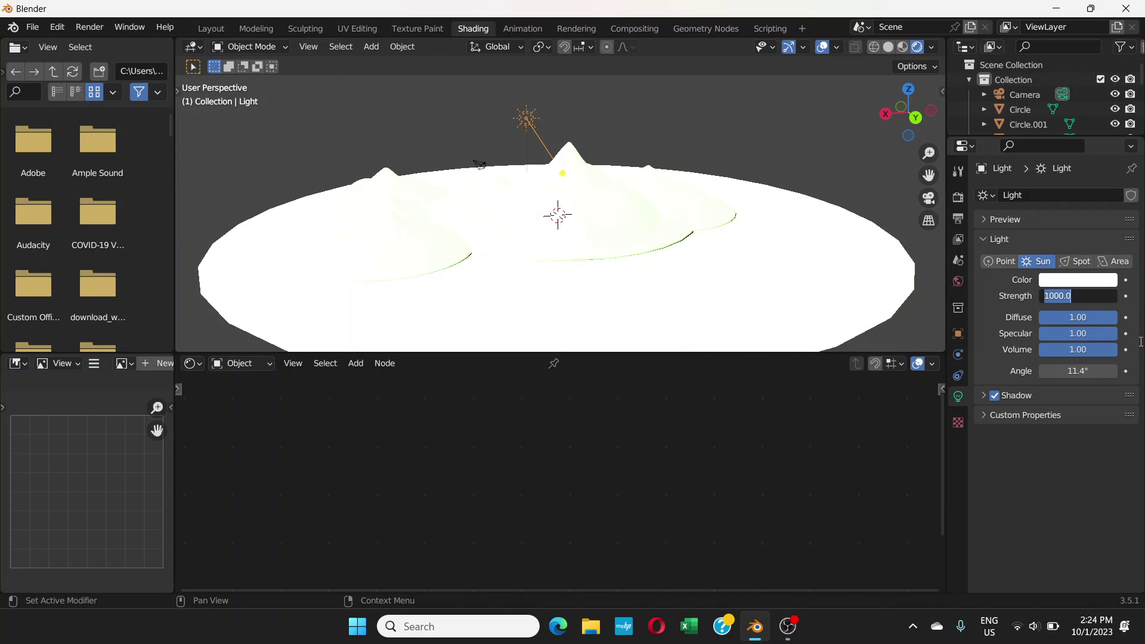
pyautogui.write('5')
pyautogui.press('Return')
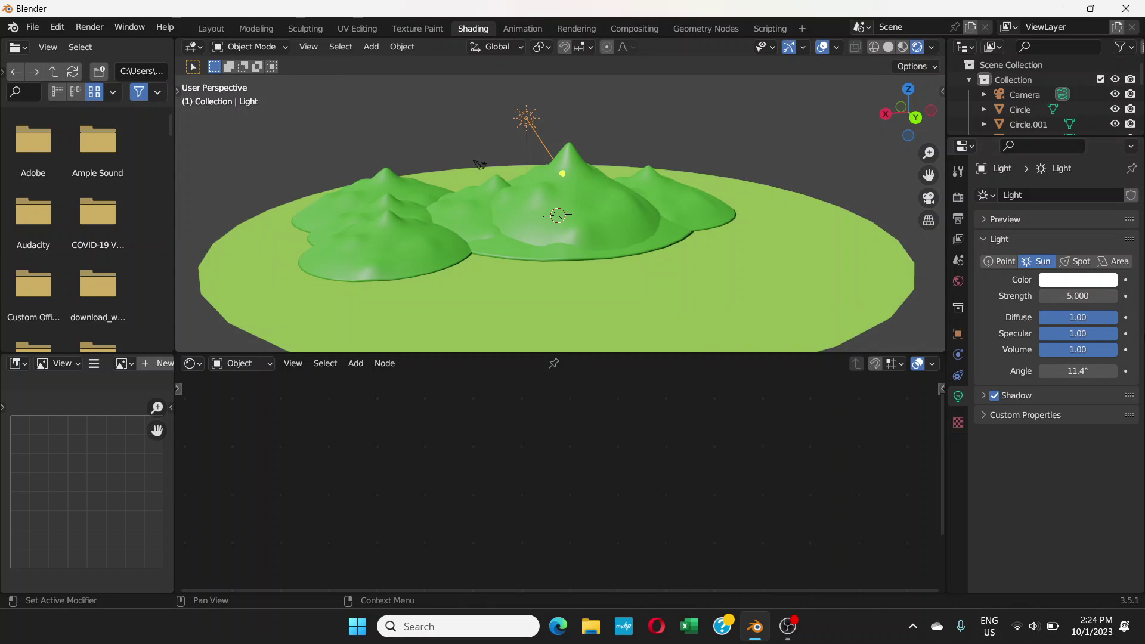
# Set the node editor to show World shader nodes and frame them in view
pyautogui.moveTo(663, 267); pyautogui.dragTo(609, 253, button='middle')
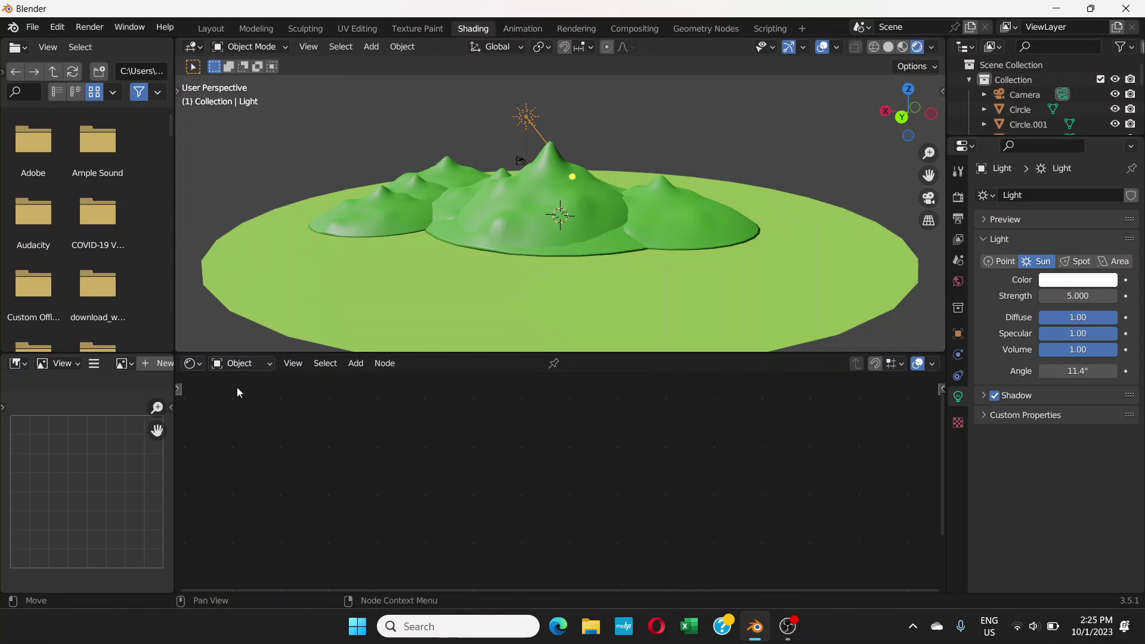
pyautogui.click(270, 364)
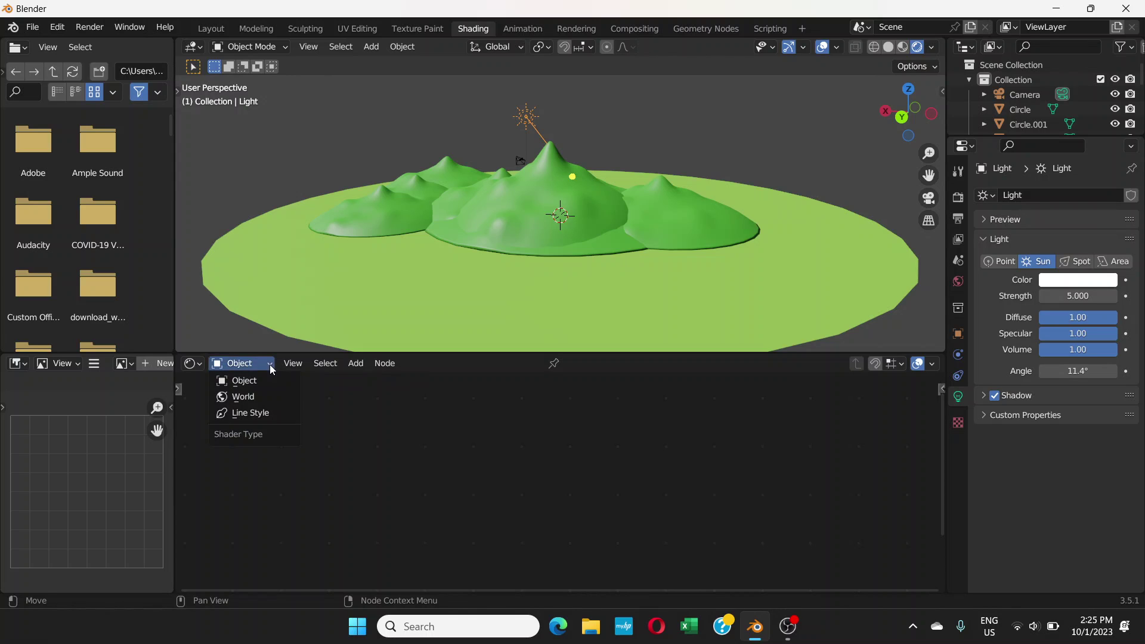
pyautogui.click(245, 398)
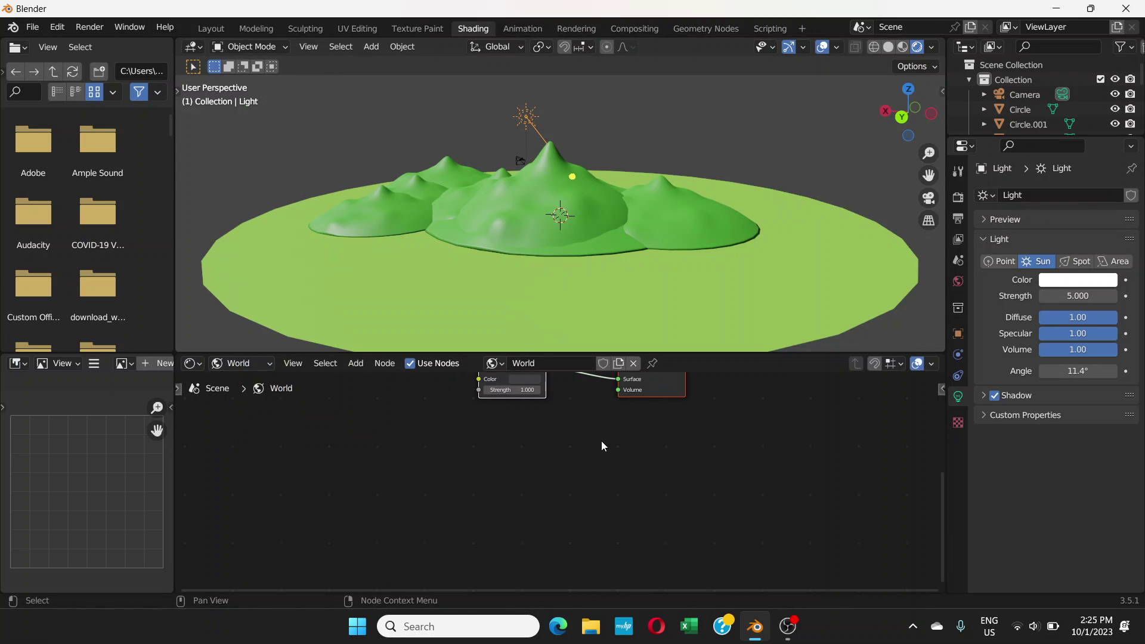
pyautogui.moveTo(600, 496); pyautogui.dragTo(599, 514, button='middle')
pyautogui.scroll(3, 593, 456)
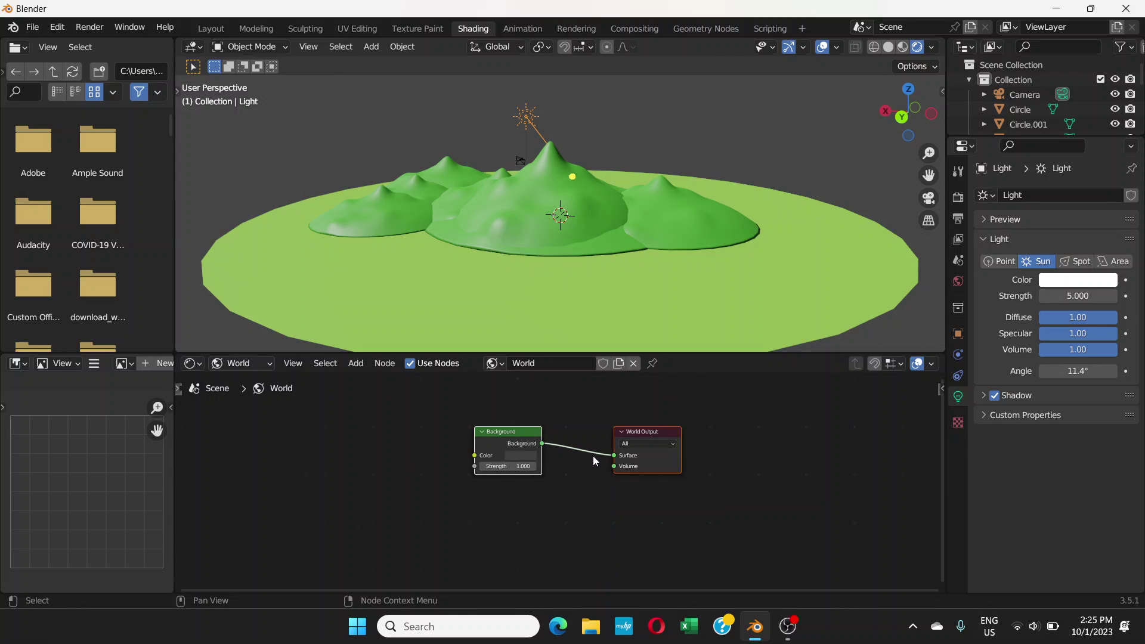
pyautogui.moveTo(593, 456); pyautogui.dragTo(615, 455, button='middle')
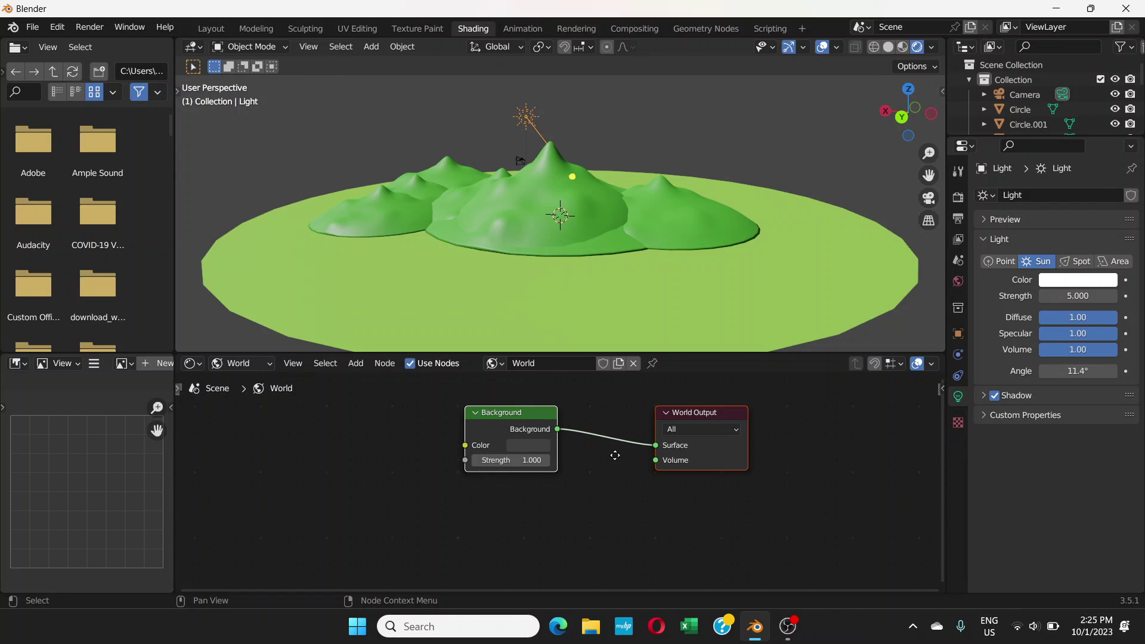
pyautogui.scroll(1, 616, 448)
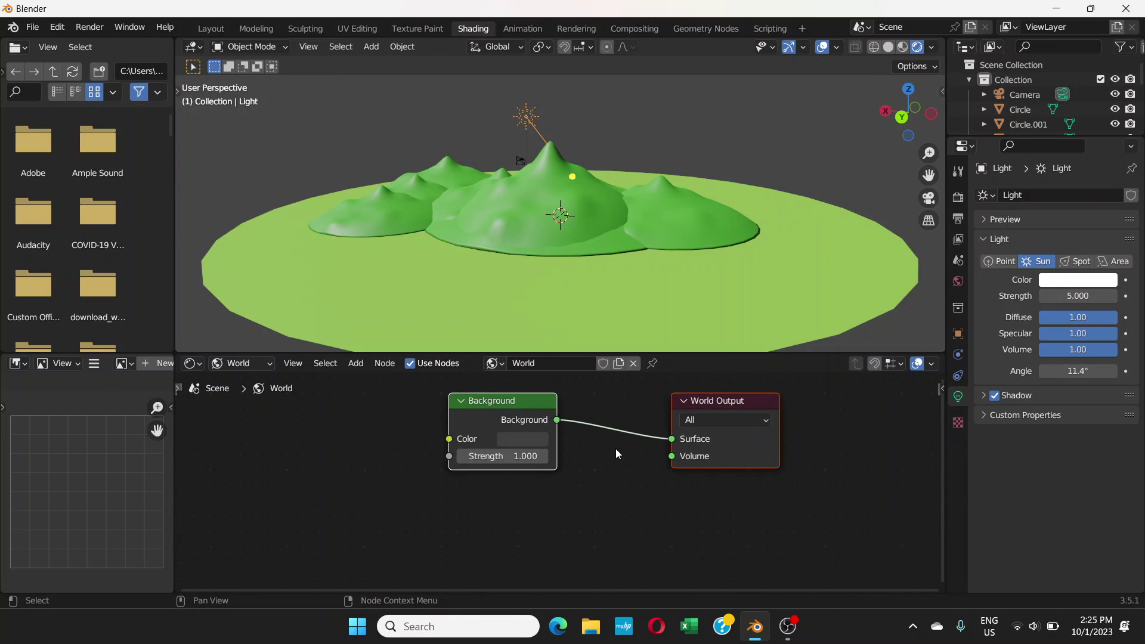
pyautogui.scroll(2, 616, 449)
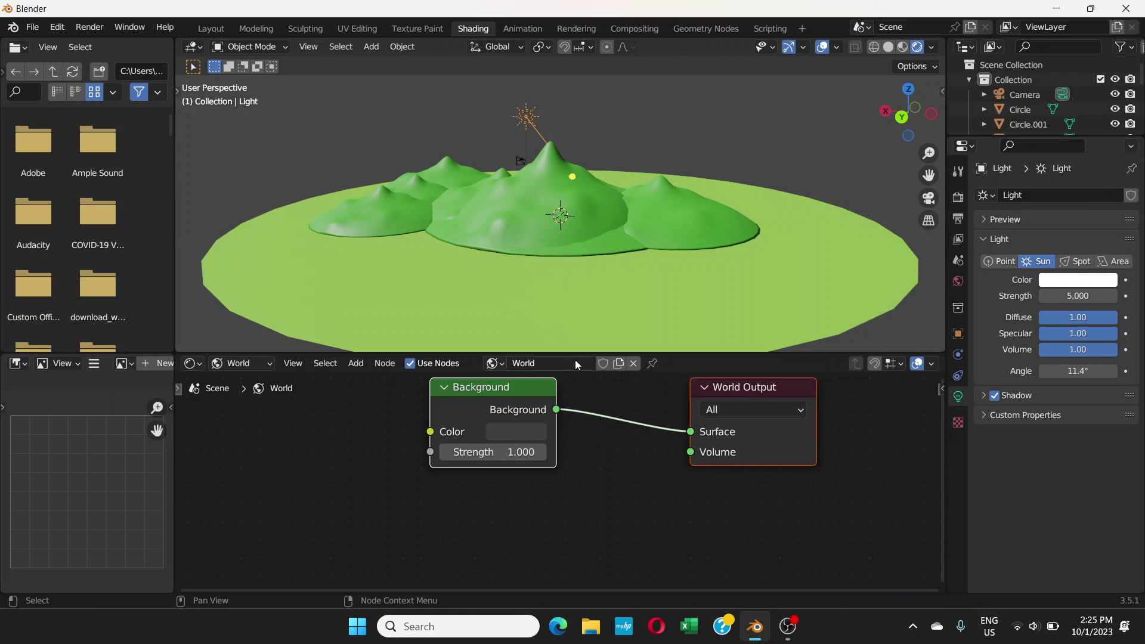
# Unlink the old world, create World.001, and arrange its Background and World Output nodes
pyautogui.click(634, 364)
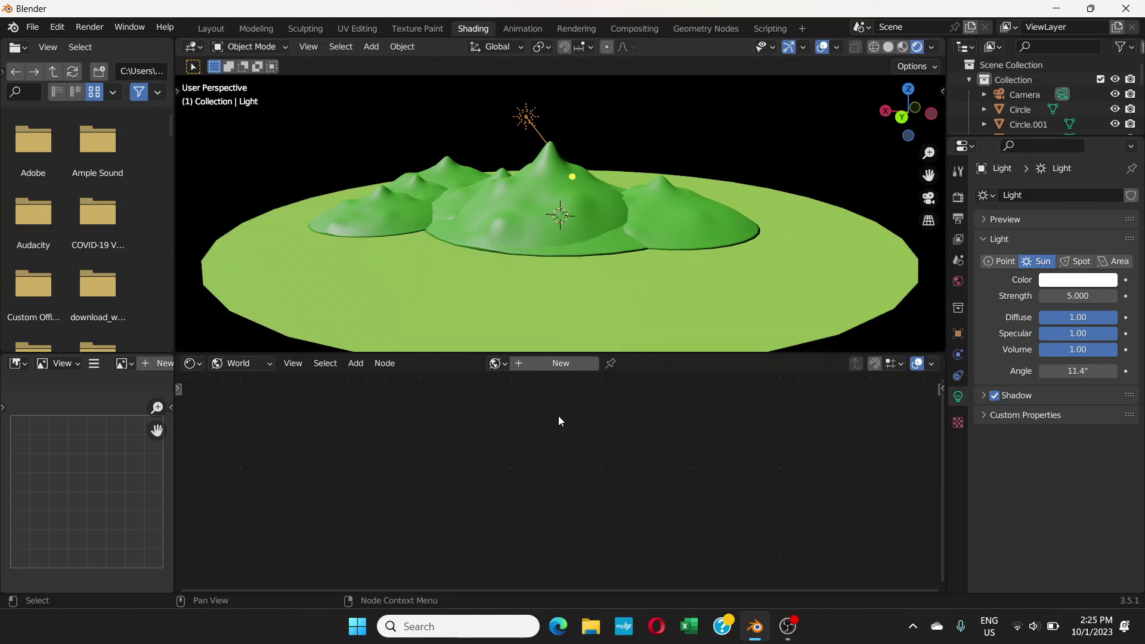
pyautogui.click(537, 364)
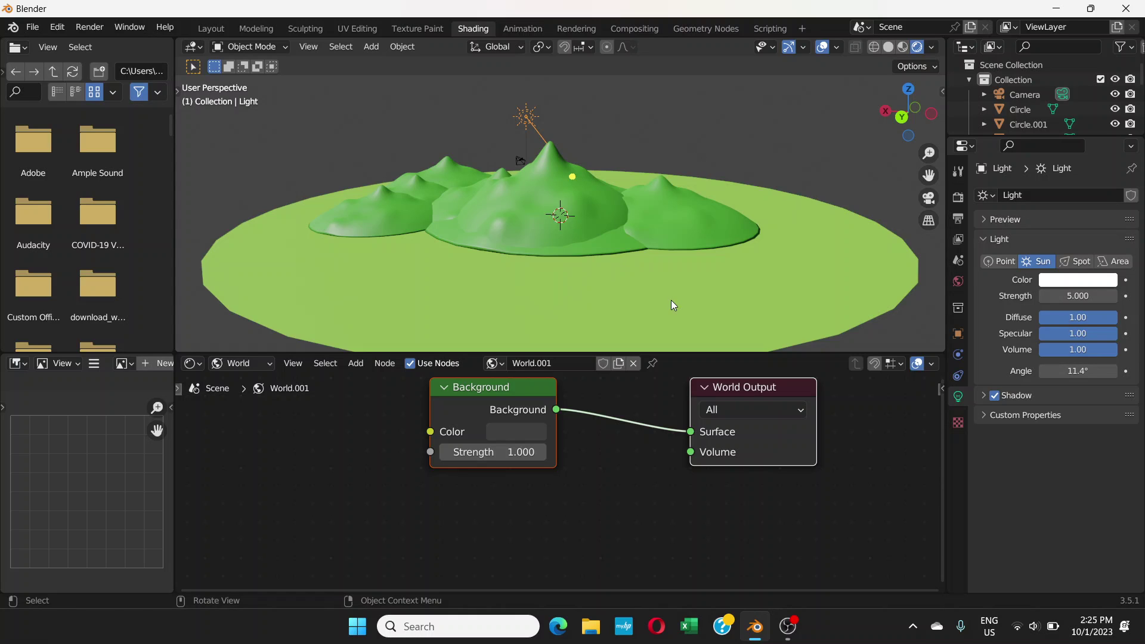
pyautogui.moveTo(704, 391); pyautogui.dragTo(767, 411)
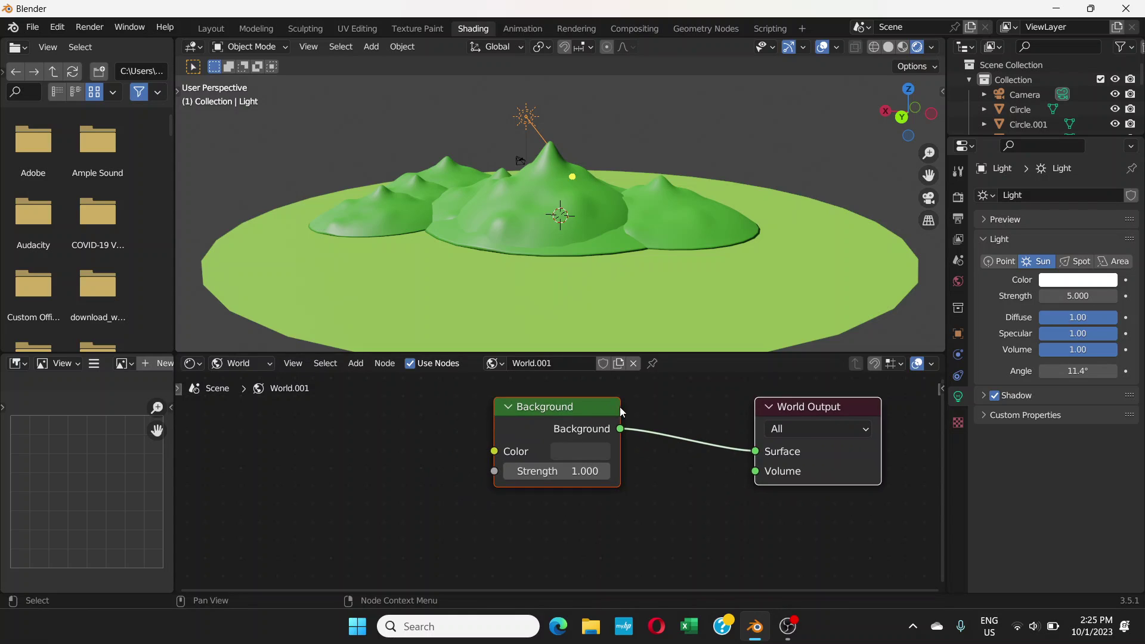
pyautogui.click(572, 406)
pyautogui.moveTo(572, 406)
pyautogui.mouseDown()
pyautogui.moveTo(473, 407)
pyautogui.moveTo(564, 408)
pyautogui.mouseUp()
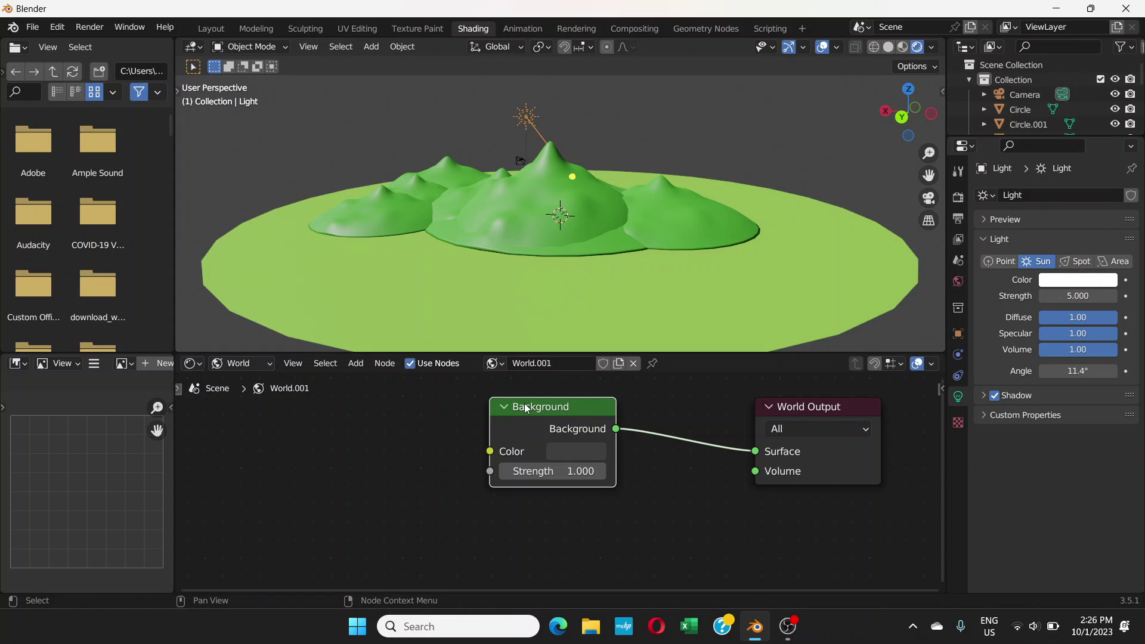
pyautogui.scroll(-2, 552, 409)
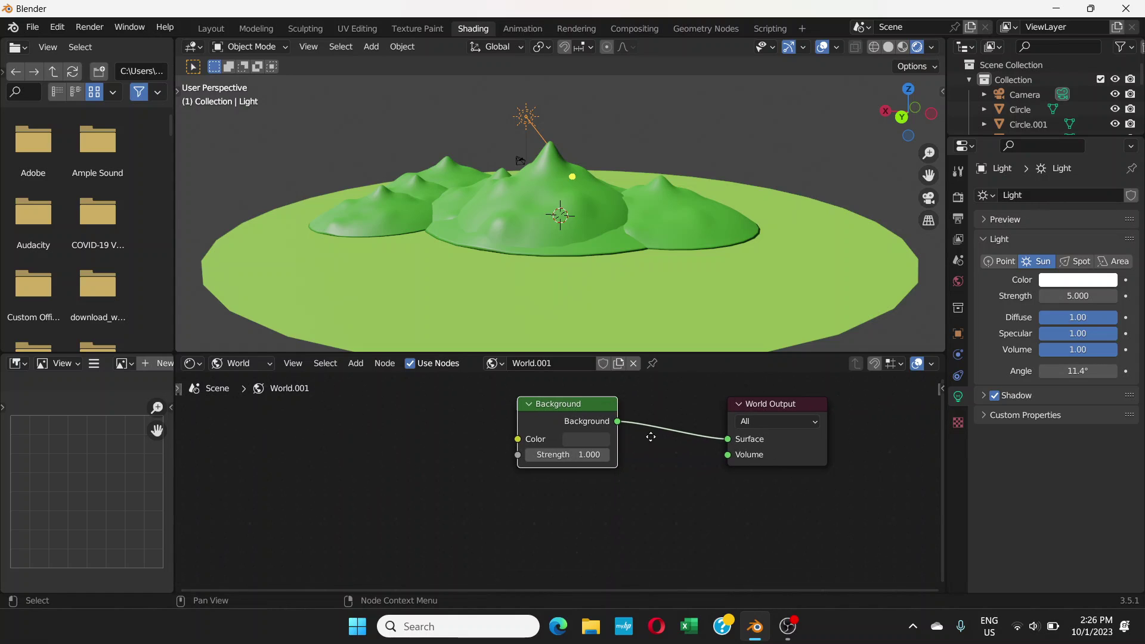
# Duplicate the Background node, placing the copy below, and shift both Background nodes left
pyautogui.rightClick(567, 398)
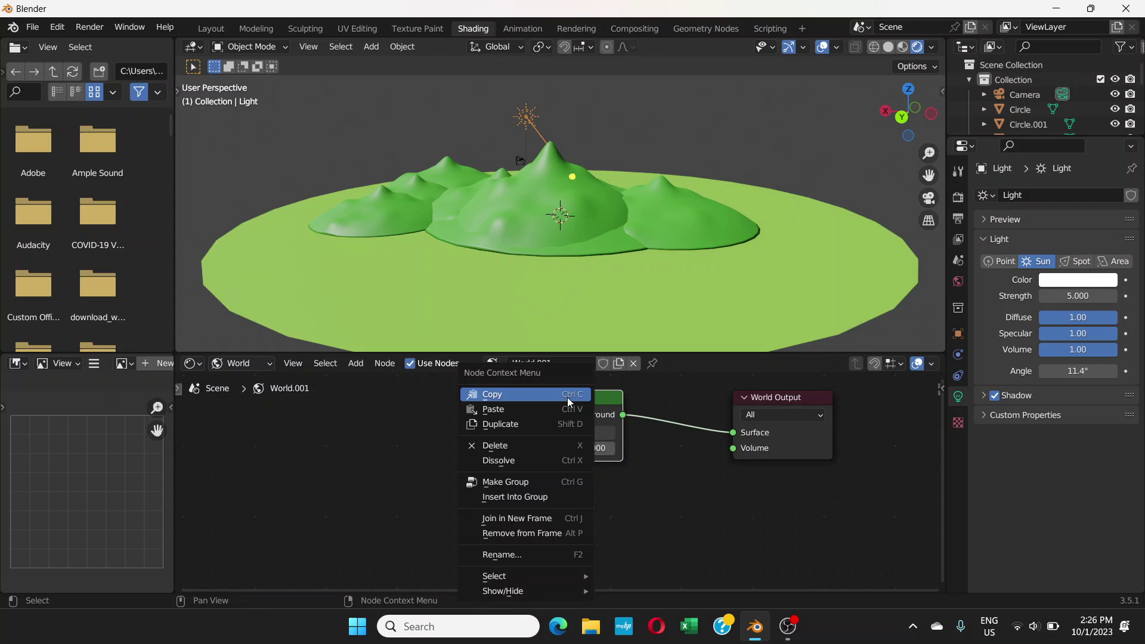
pyautogui.click(527, 425)
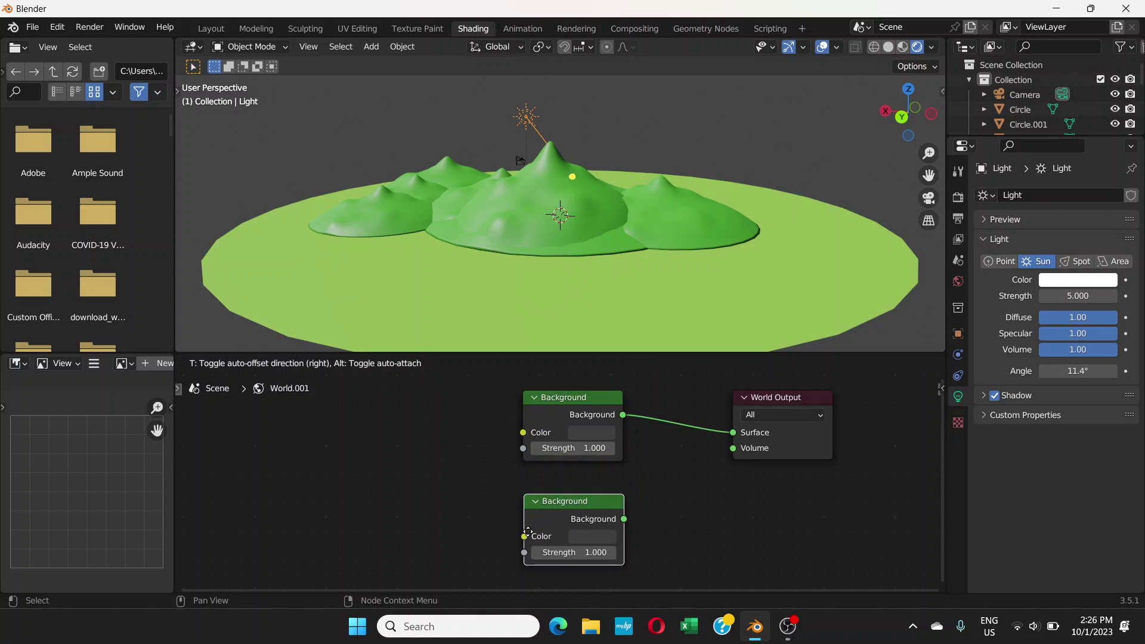
pyautogui.click(528, 532)
pyautogui.moveTo(599, 502); pyautogui.dragTo(595, 504)
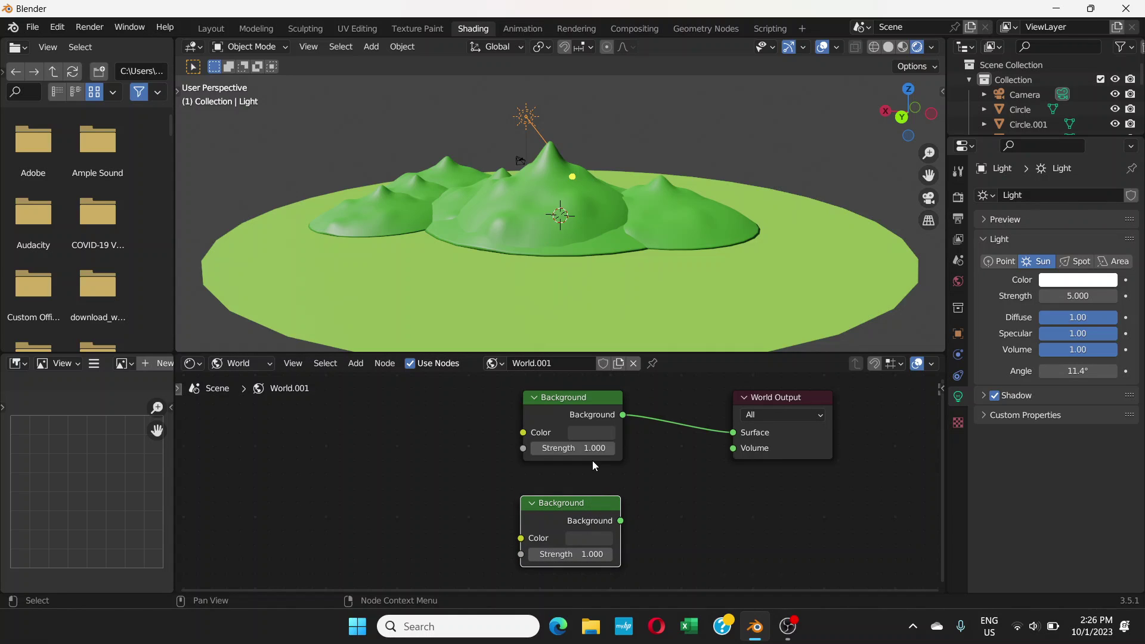
pyautogui.moveTo(574, 397); pyautogui.dragTo(494, 397)
pyautogui.moveTo(571, 506); pyautogui.dragTo(499, 498)
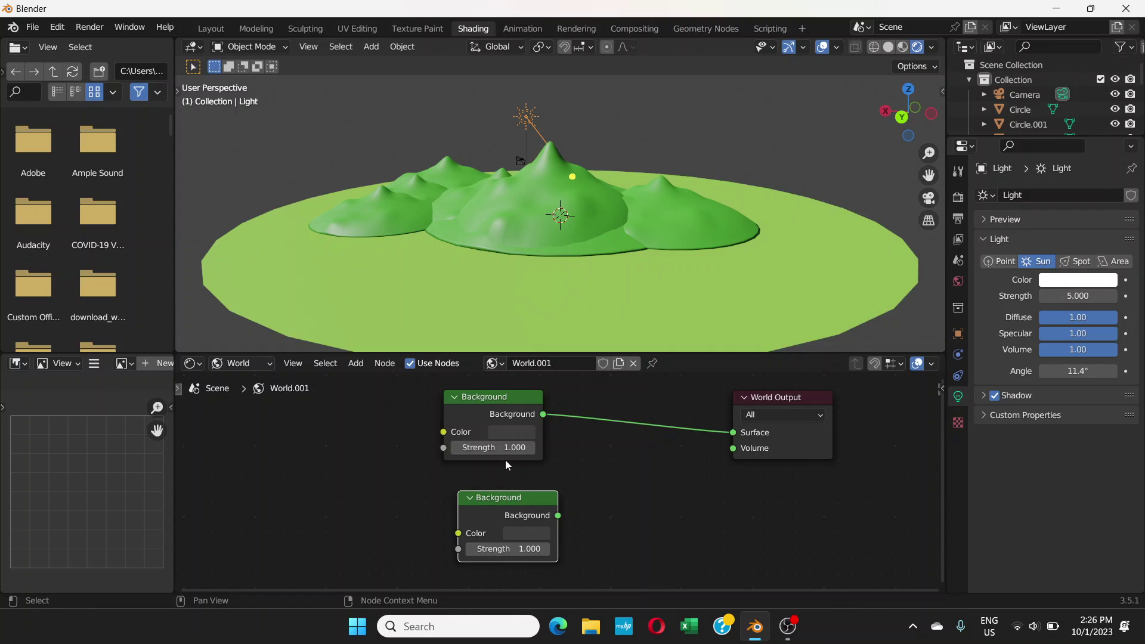
# Add a Mix Shader onto the link between Background and World Output
pyautogui.click(357, 365)
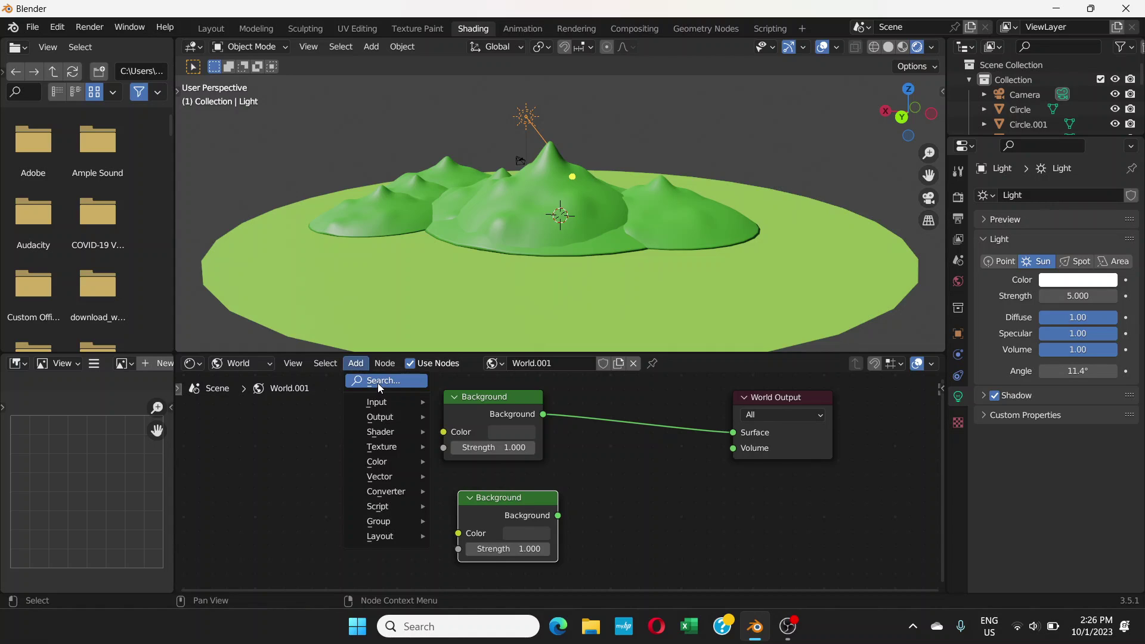
pyautogui.click(378, 383)
pyautogui.write('mix')
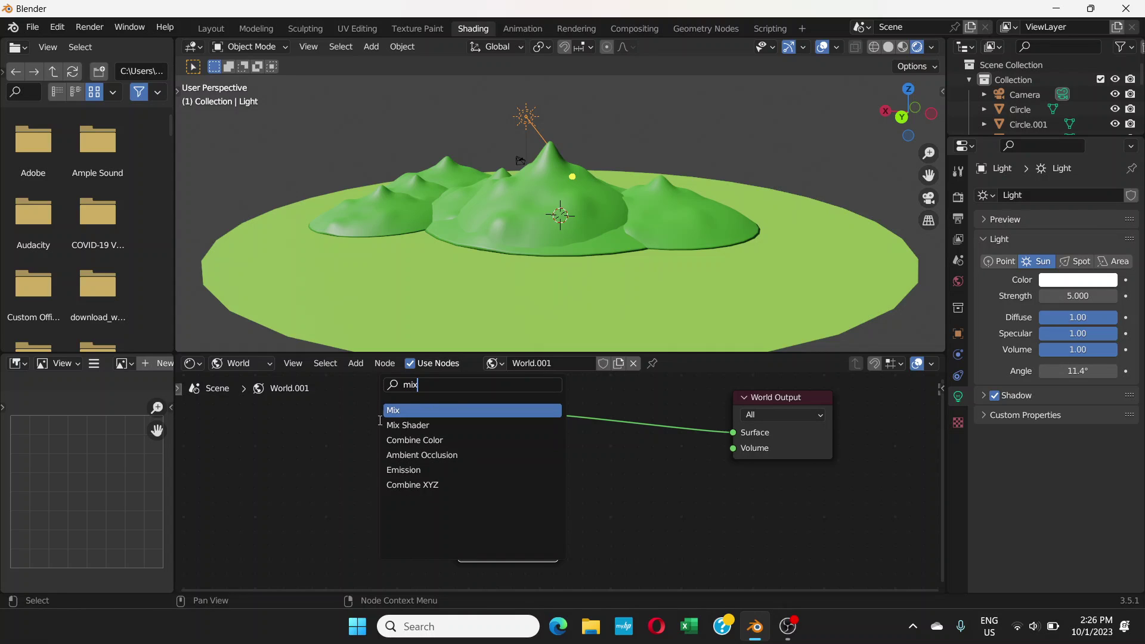
pyautogui.click(405, 426)
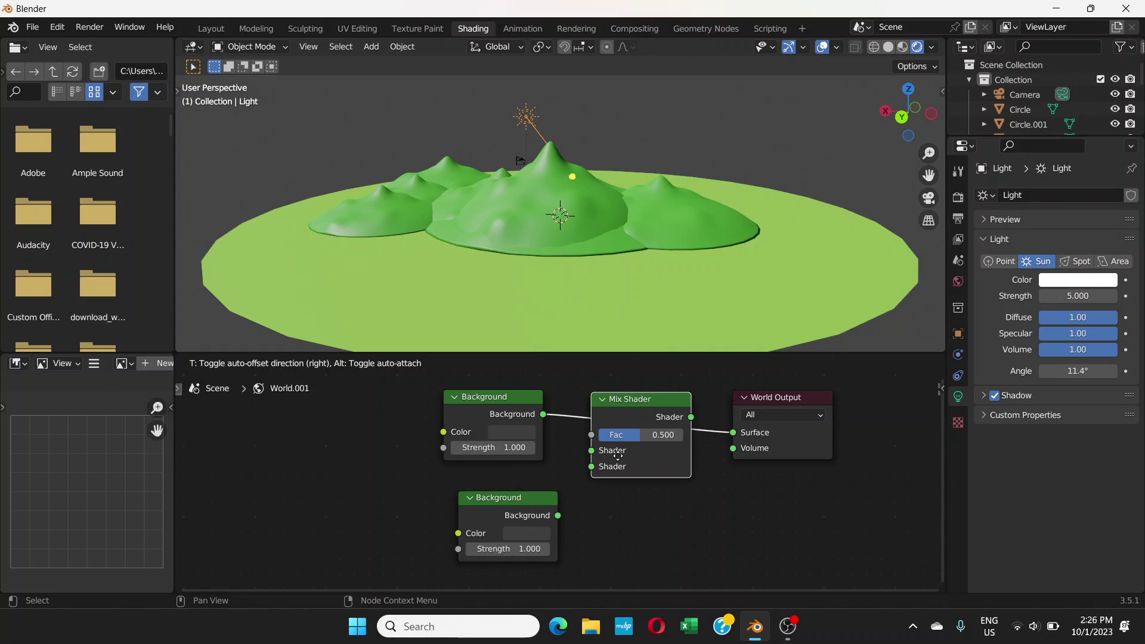
pyautogui.click(626, 456)
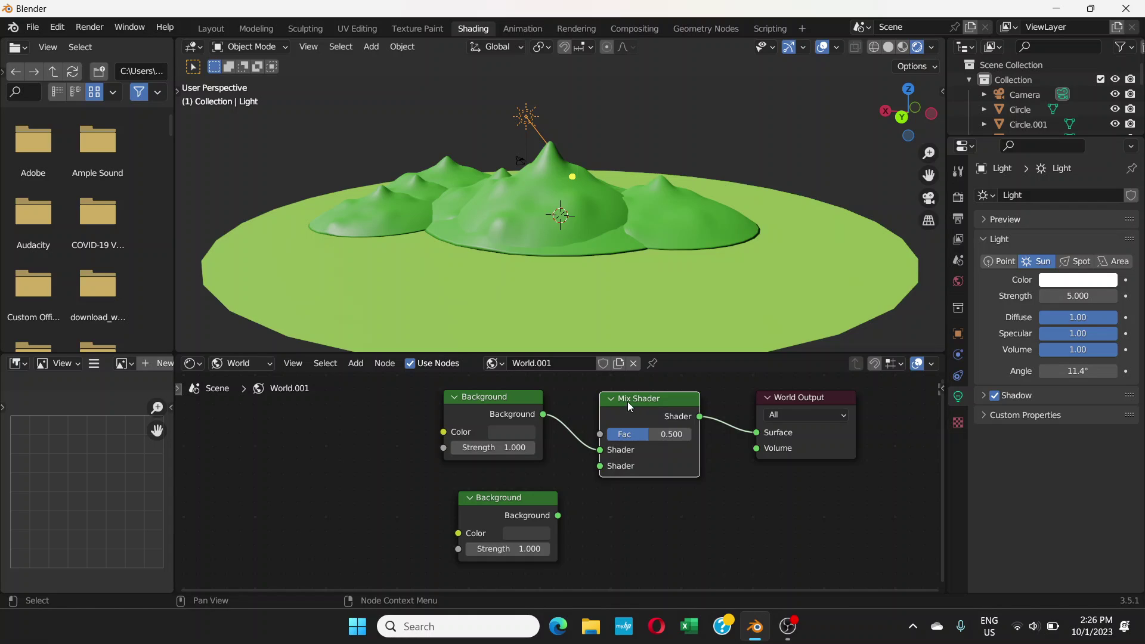
# Connect the second Background node to the Mix Shader's second Shader input
pyautogui.moveTo(515, 499); pyautogui.dragTo(469, 501)
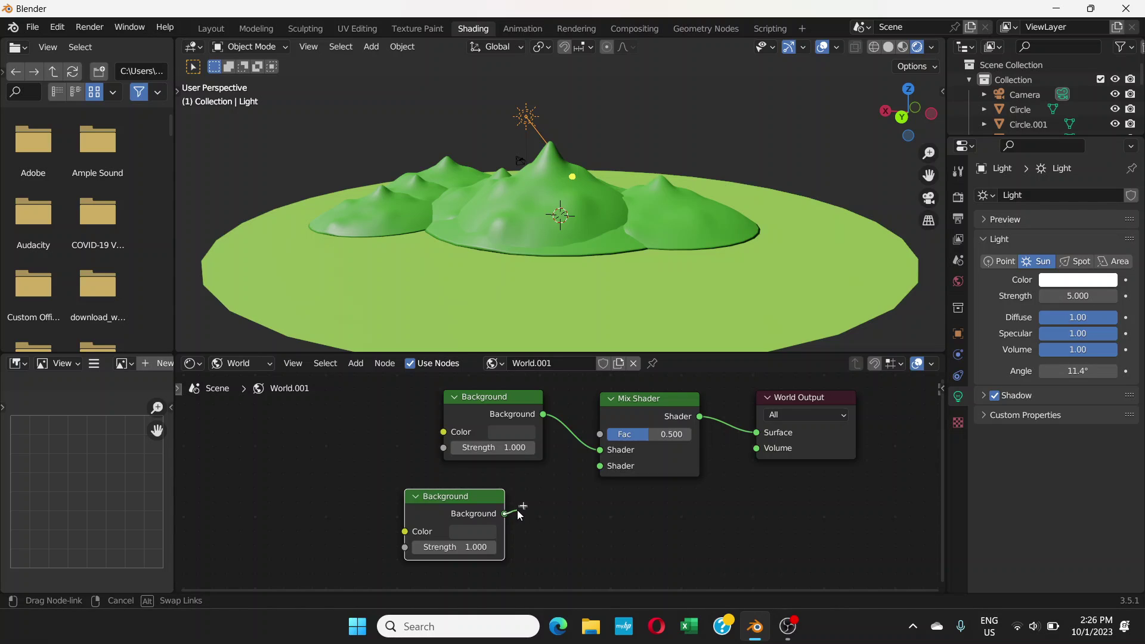
pyautogui.moveTo(504, 514); pyautogui.dragTo(523, 508)
pyautogui.moveTo(569, 470); pyautogui.dragTo(596, 466)
pyautogui.moveTo(470, 497); pyautogui.dragTo(513, 493)
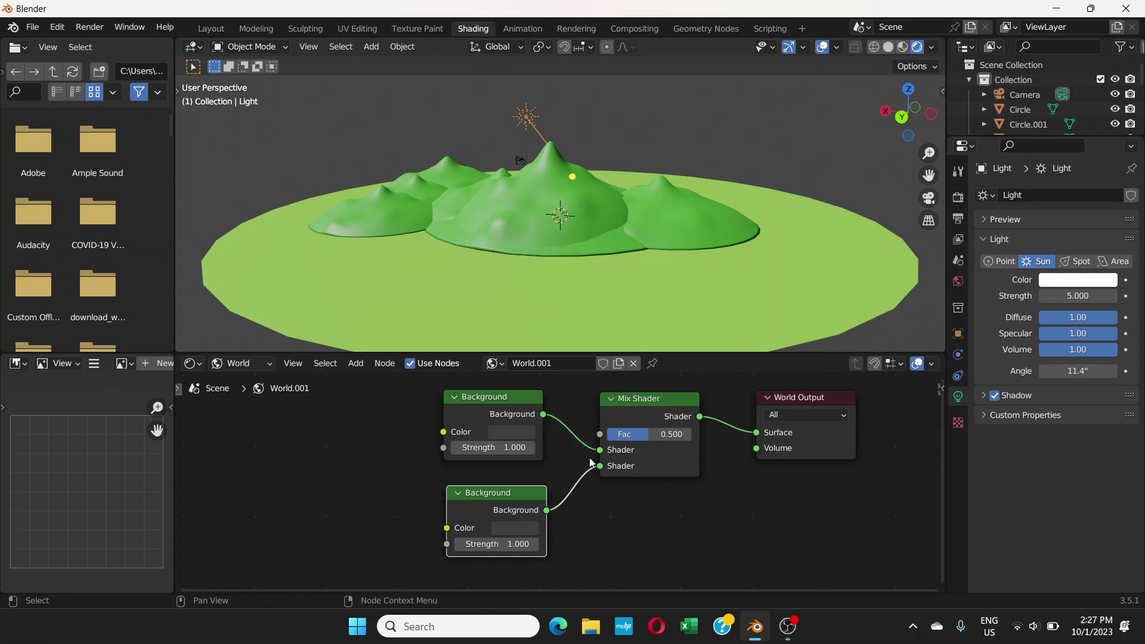
# Add a Light Path node left of the Background nodes and frame it in view
pyautogui.click(366, 364)
pyautogui.scroll(-3, 421, 473)
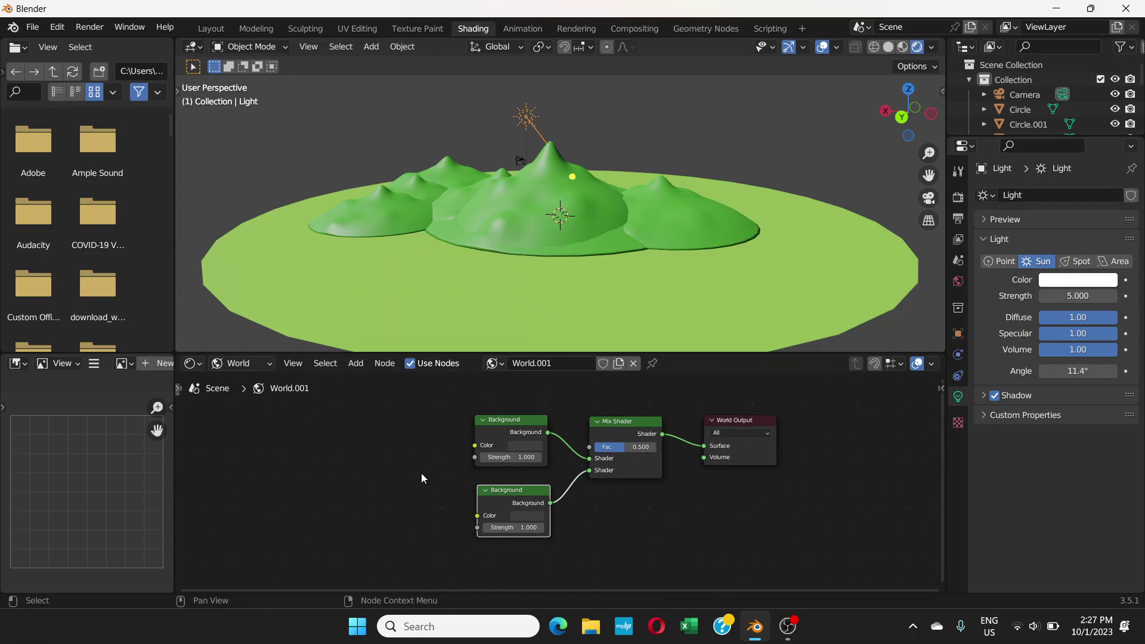
pyautogui.moveTo(421, 474); pyautogui.dragTo(477, 469, button='middle')
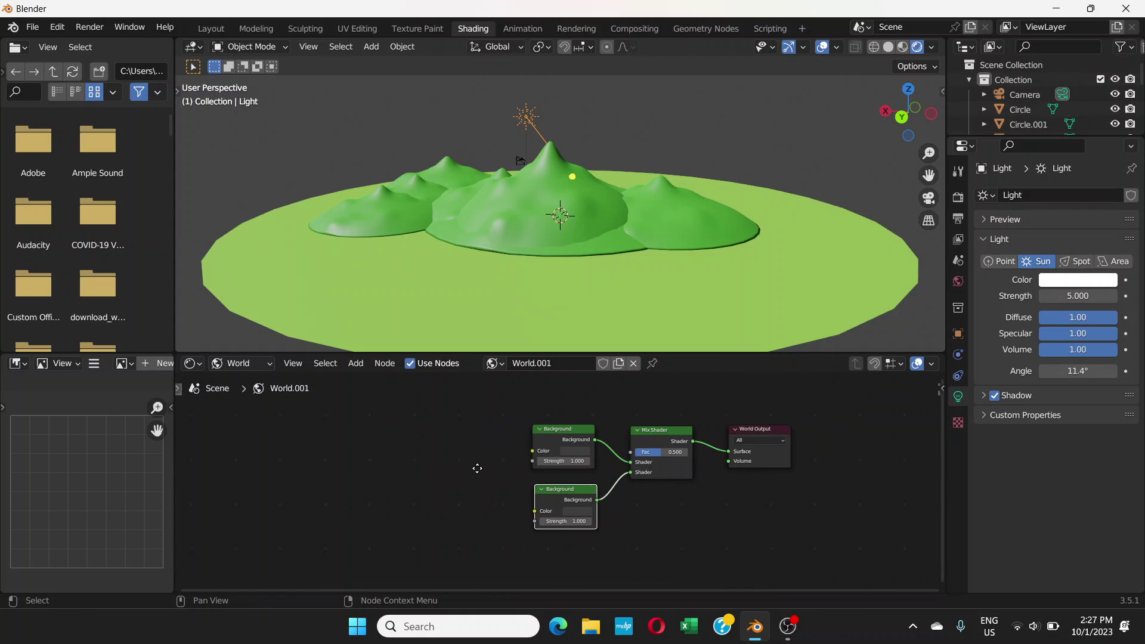
pyautogui.click(364, 366)
pyautogui.click(367, 380)
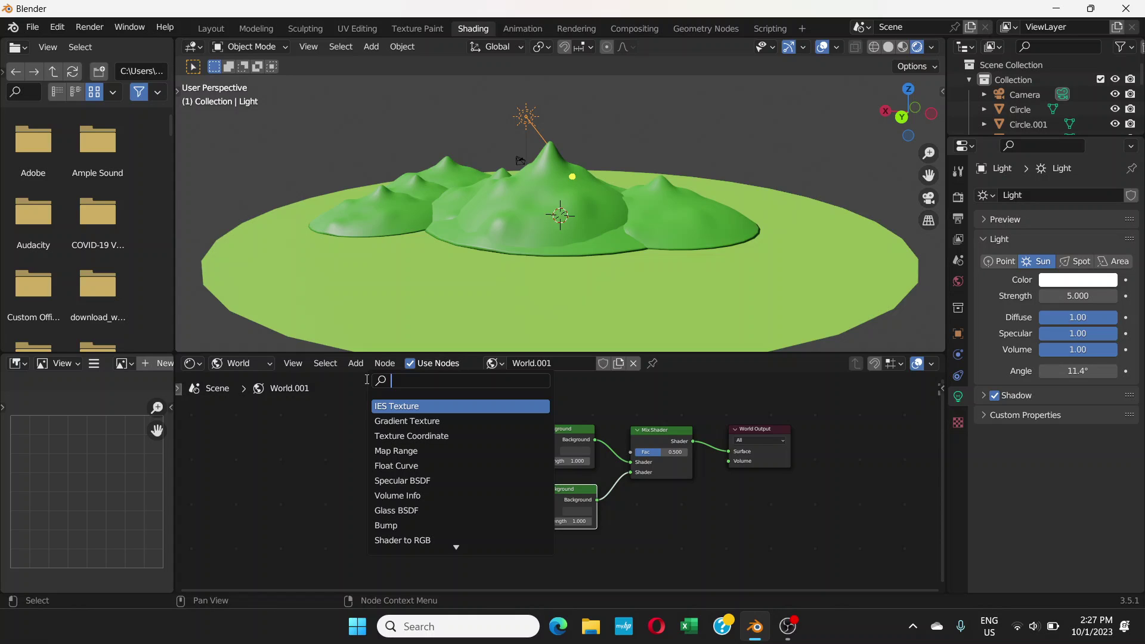
pyautogui.write('light')
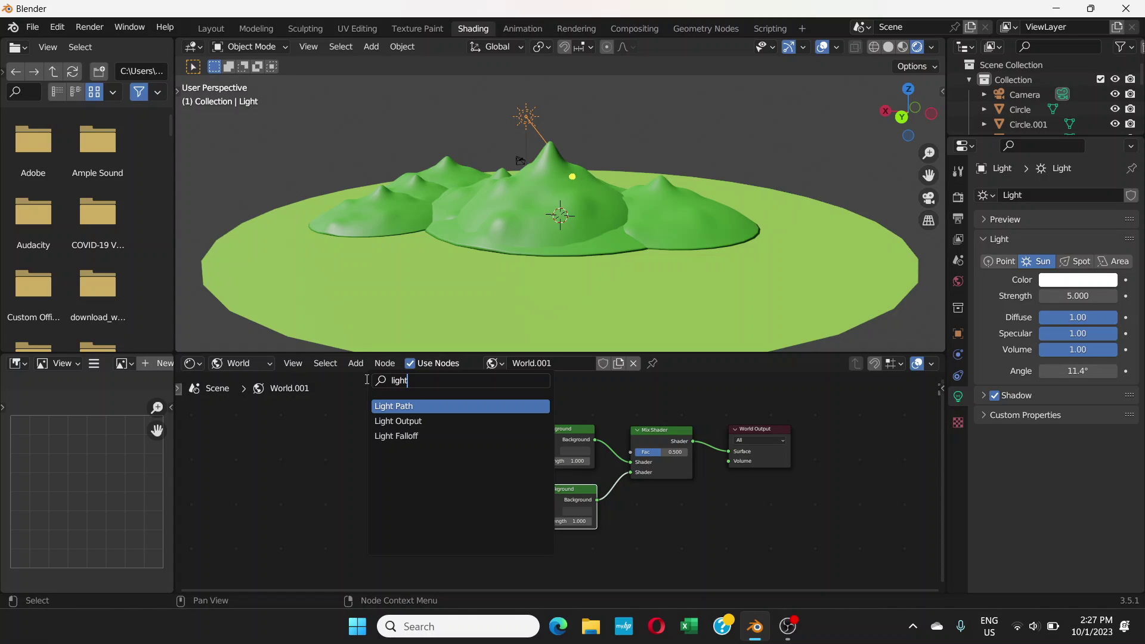
pyautogui.click(414, 407)
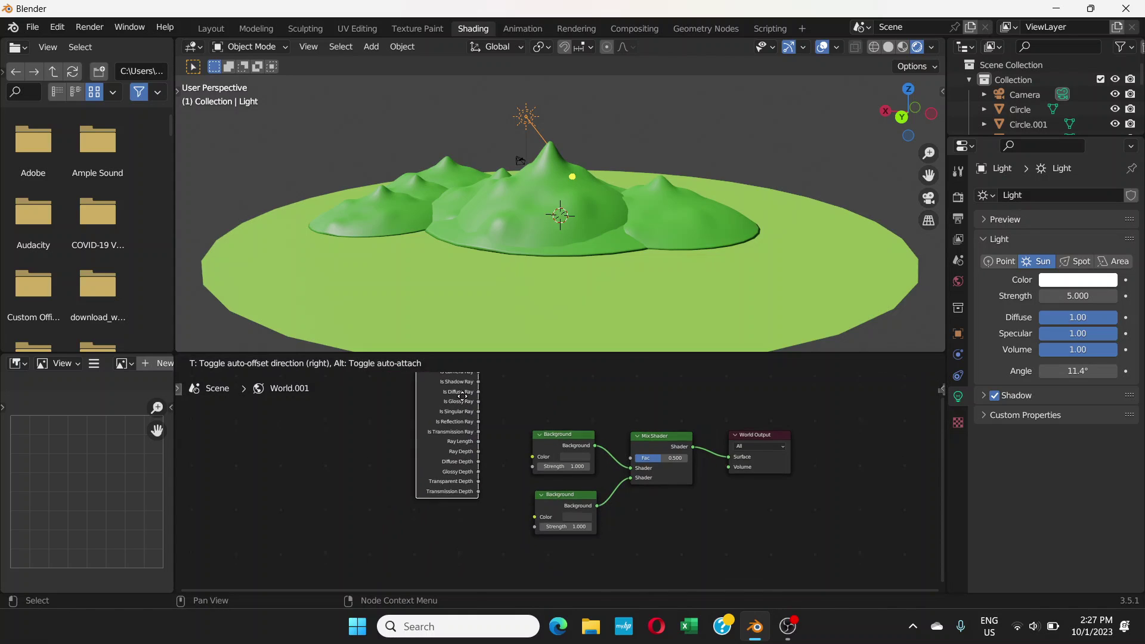
pyautogui.click(500, 406)
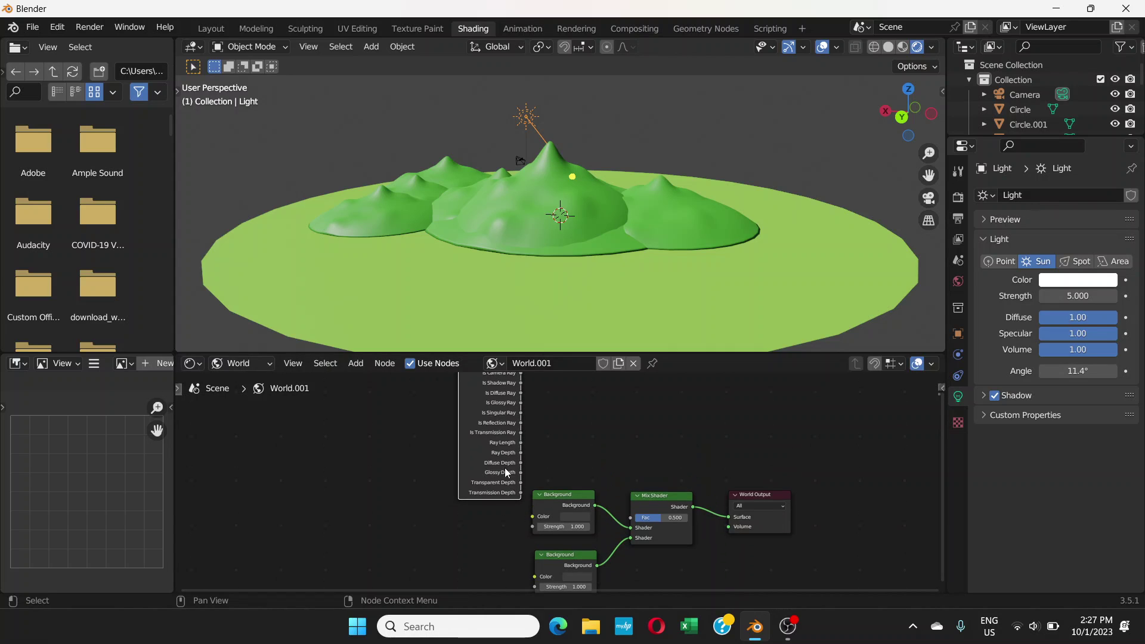
pyautogui.moveTo(478, 404); pyautogui.dragTo(471, 417)
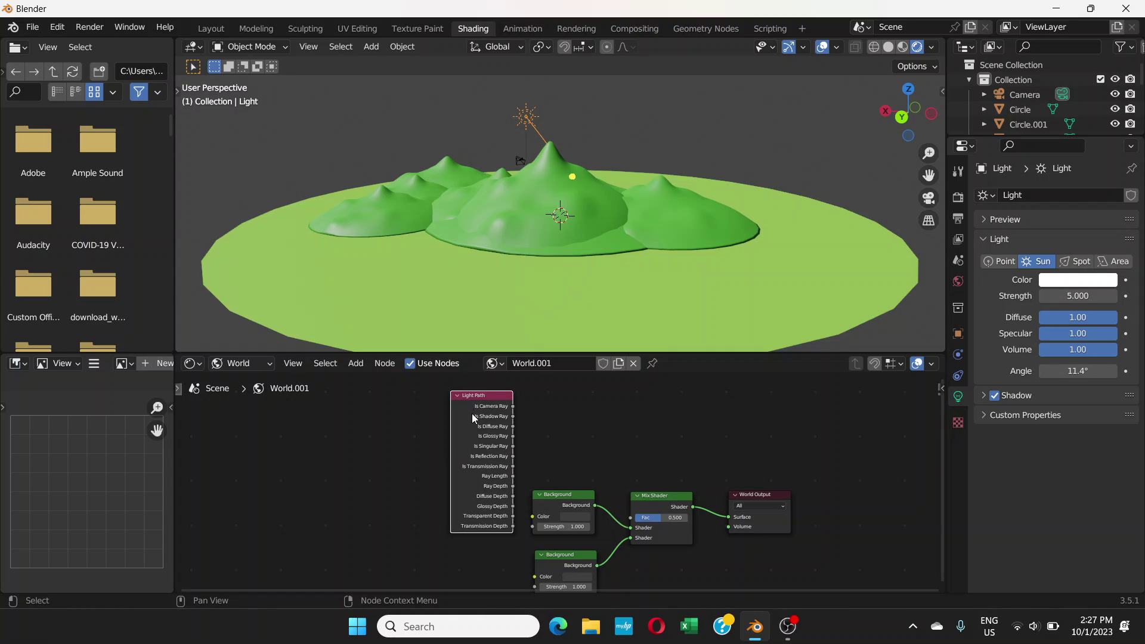
pyautogui.scroll(1, 624, 475)
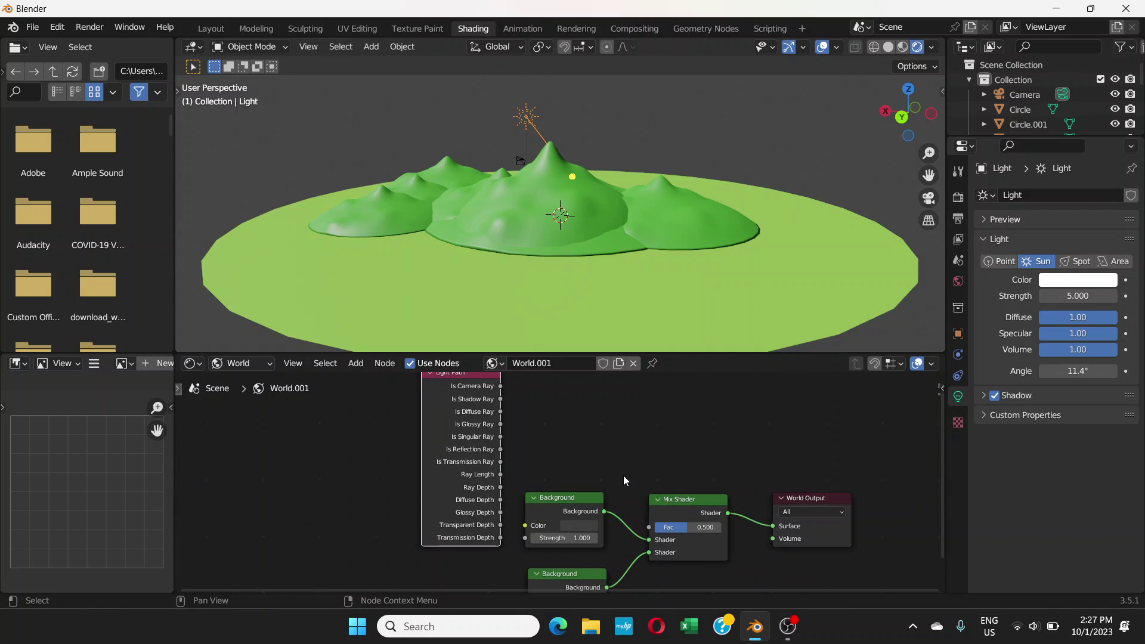
pyautogui.moveTo(467, 383); pyautogui.dragTo(457, 440)
pyautogui.scroll(1, 577, 460)
pyautogui.scroll(1, 577, 461)
pyautogui.moveTo(578, 460); pyautogui.dragTo(459, 452, button='middle')
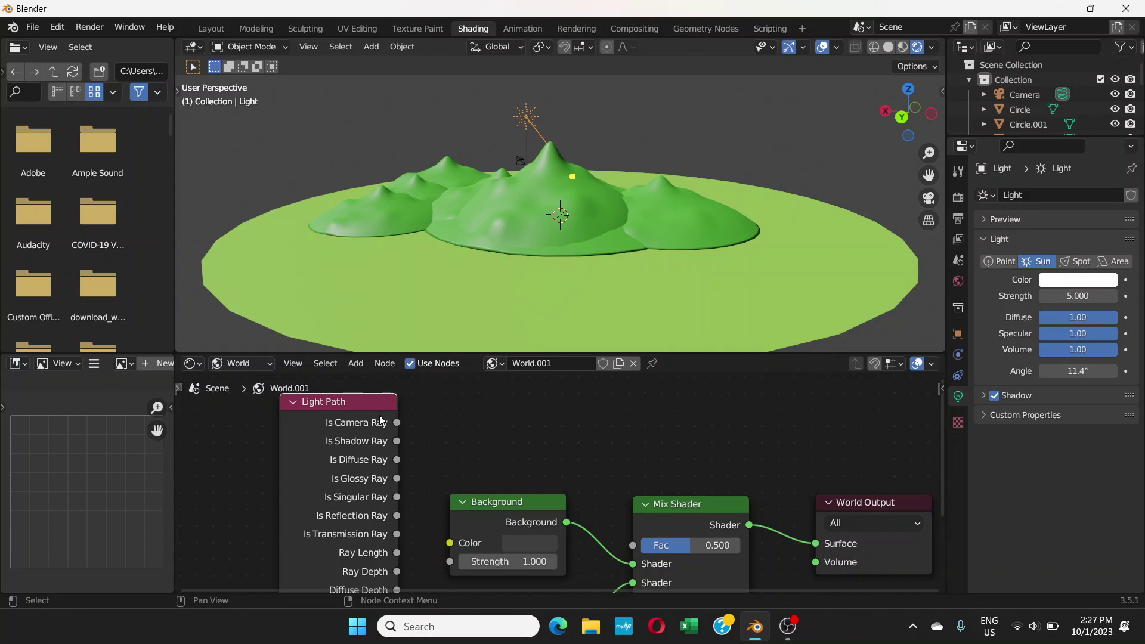
# Link the Light Path's Is Camera Ray output to the Mix Shader's Fac
pyautogui.moveTo(398, 422); pyautogui.dragTo(444, 461)
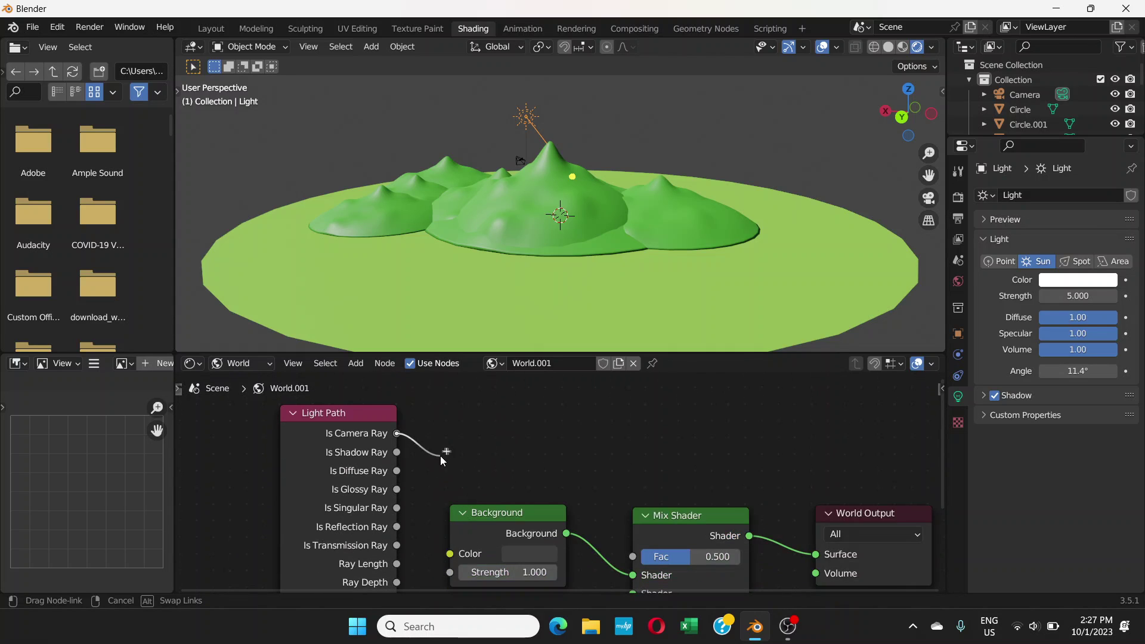
pyautogui.moveTo(377, 442); pyautogui.dragTo(624, 550)
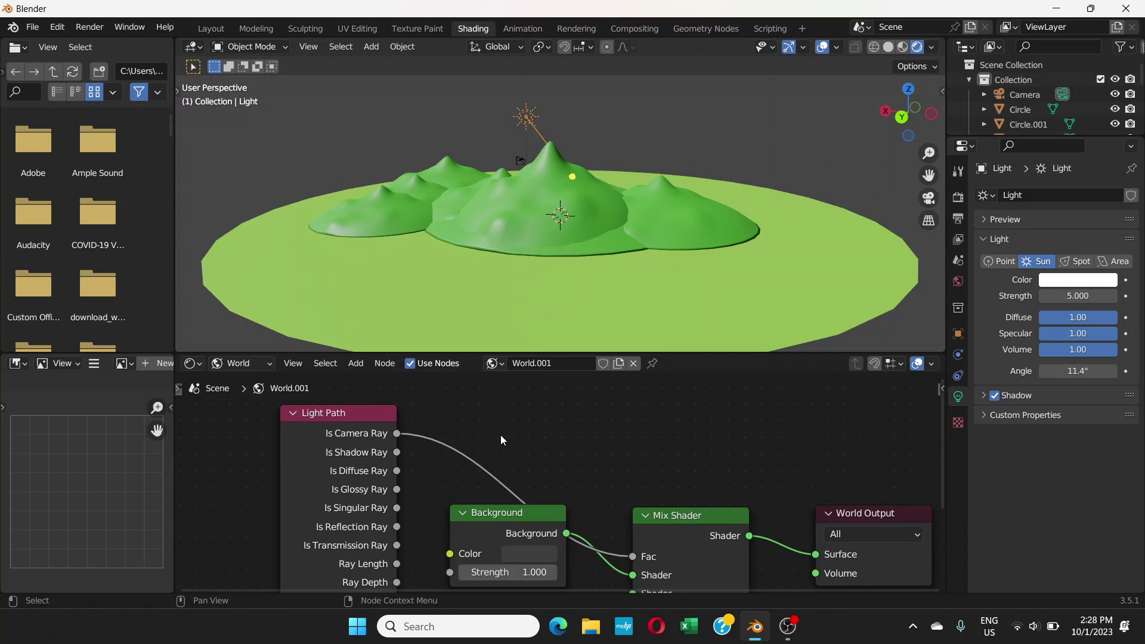
pyautogui.scroll(-5, 492, 437)
pyautogui.hscroll(-5, 492, 438)
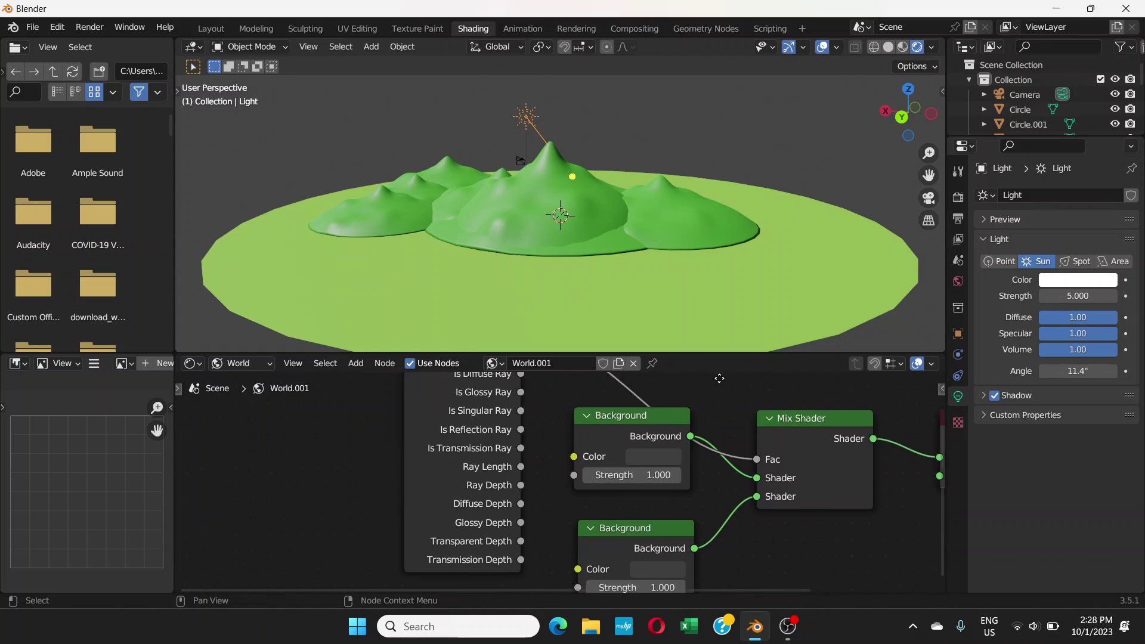
pyautogui.scroll(-4, 602, 432)
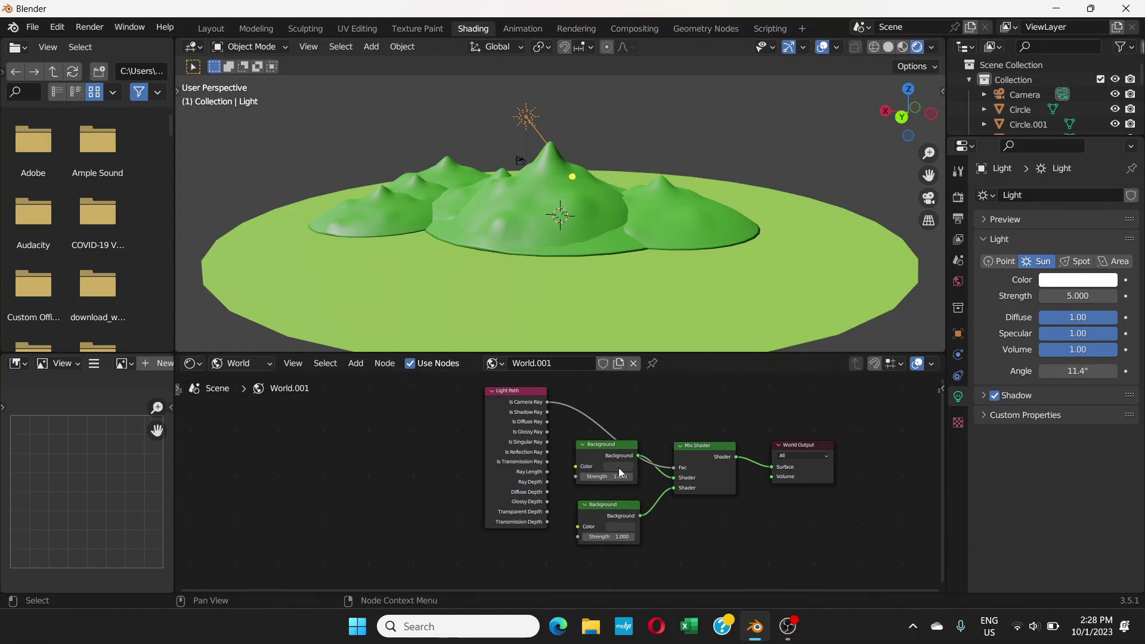
pyautogui.moveTo(701, 436); pyautogui.dragTo(712, 439, button='middle')
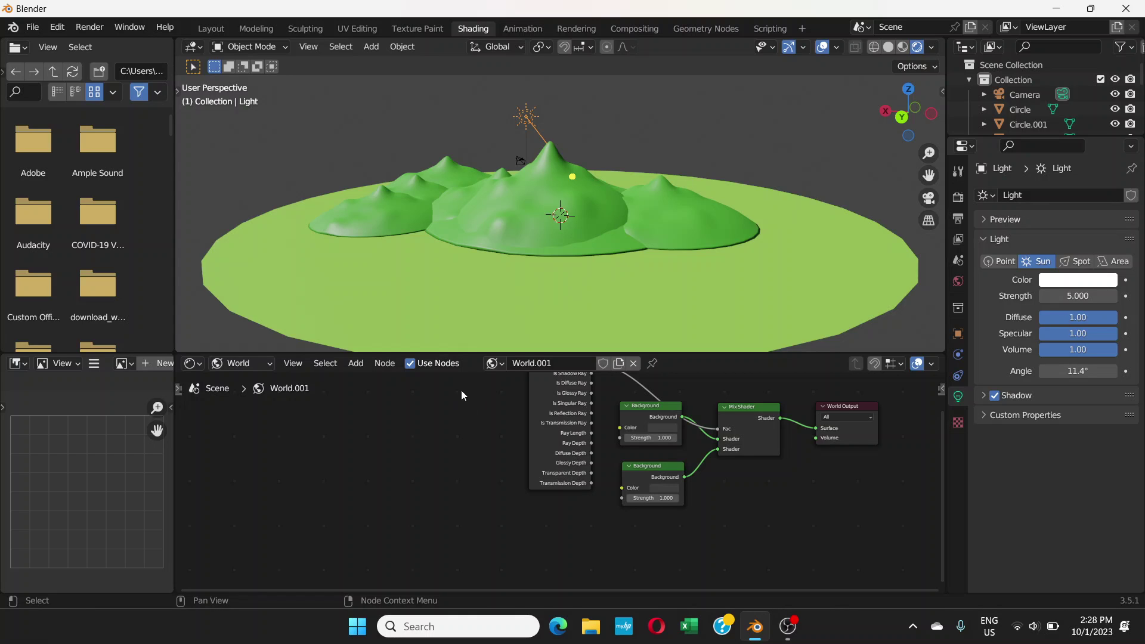
# Search the node Add menu for 'Color'
pyautogui.click(356, 364)
pyautogui.click(388, 384)
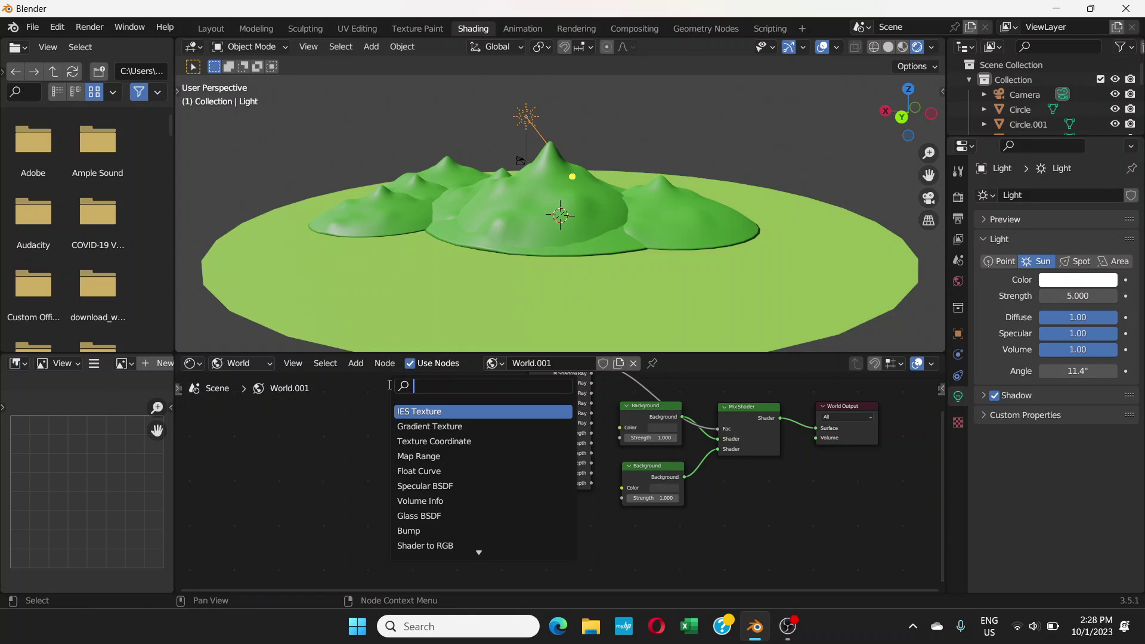
pyautogui.write('Color')
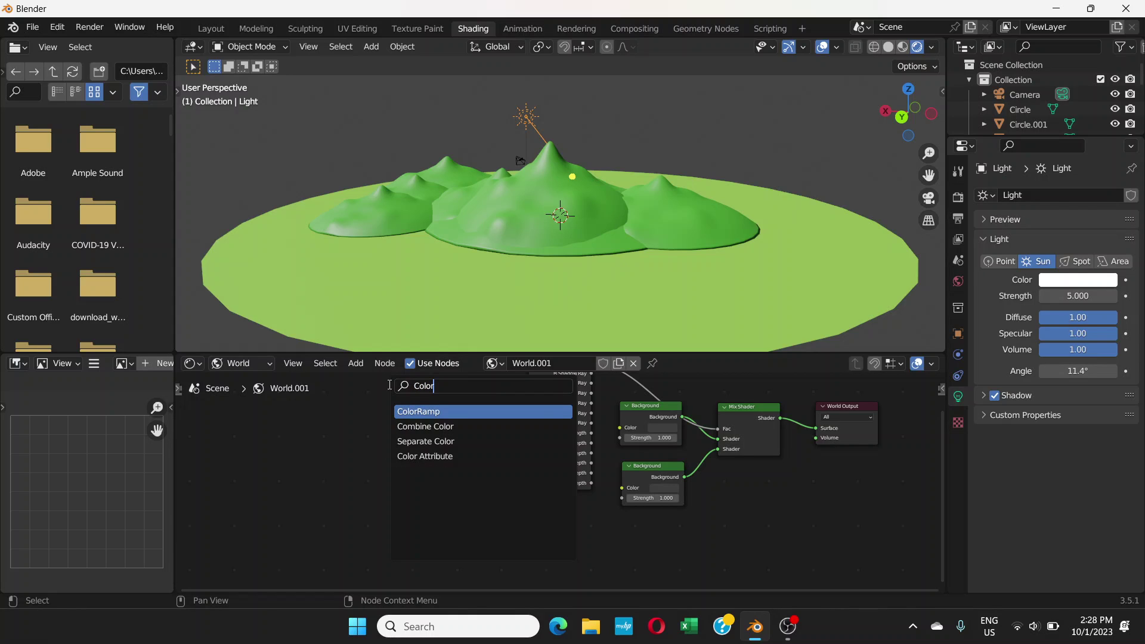
# Place a ColorRamp below the Light Path node and link its Color to the lower Background's Color
pyautogui.click(419, 412)
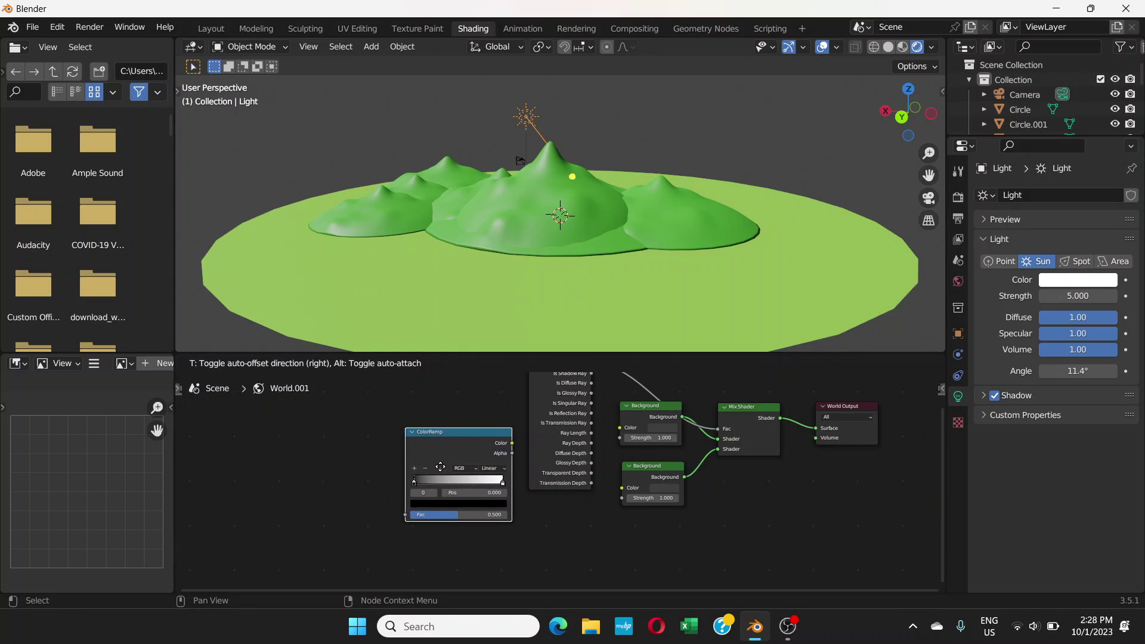
pyautogui.click(532, 539)
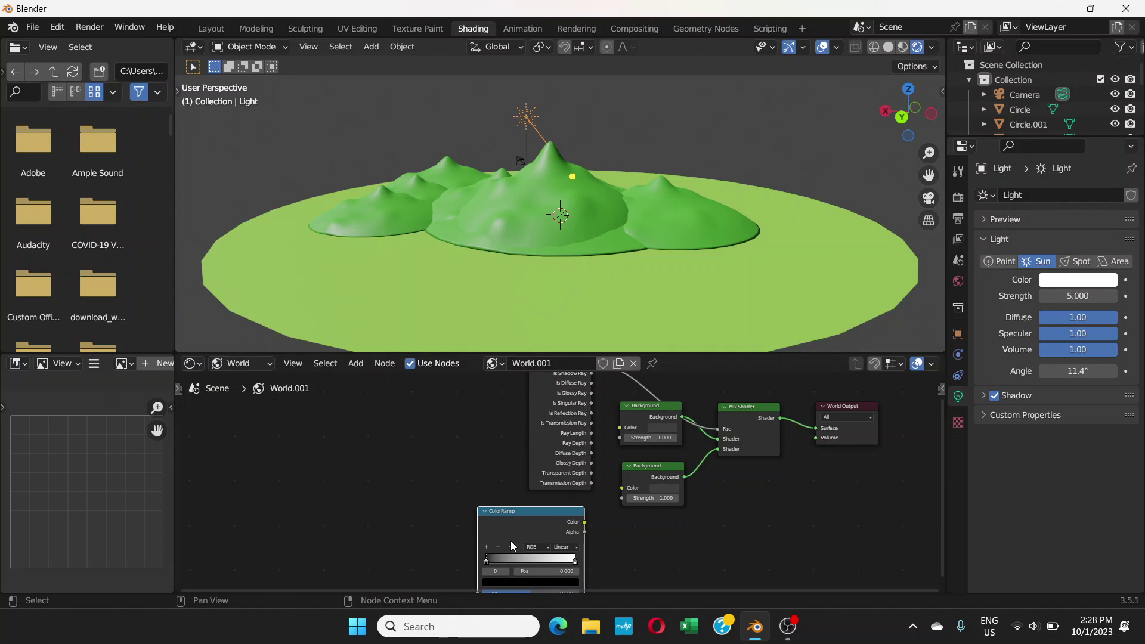
pyautogui.moveTo(533, 539); pyautogui.dragTo(526, 468, button='middle')
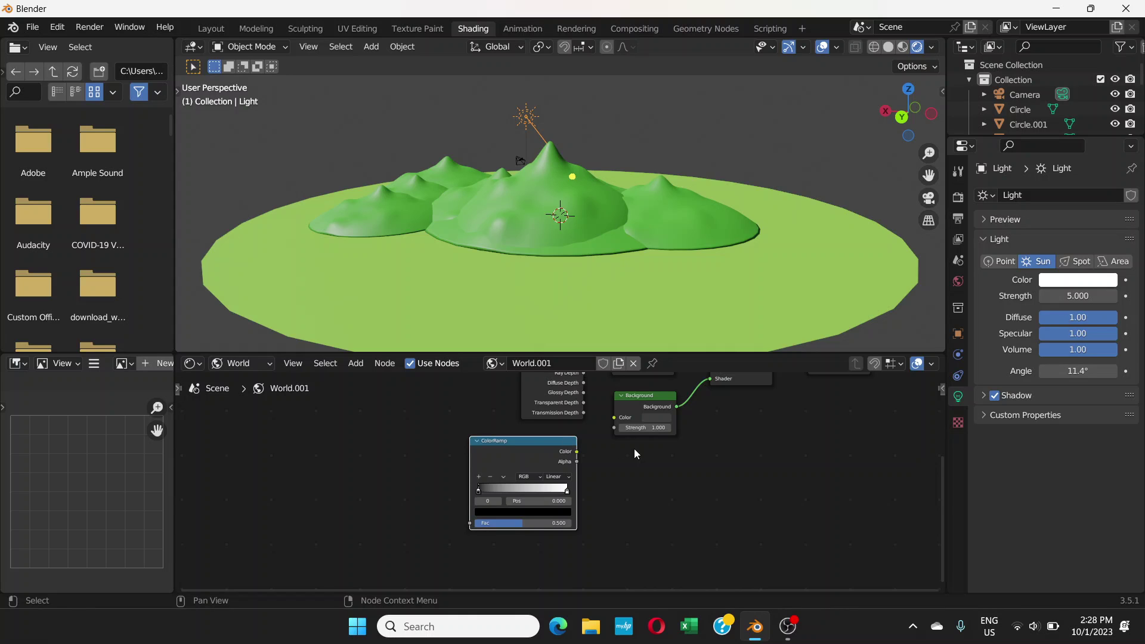
pyautogui.scroll(1, 634, 448)
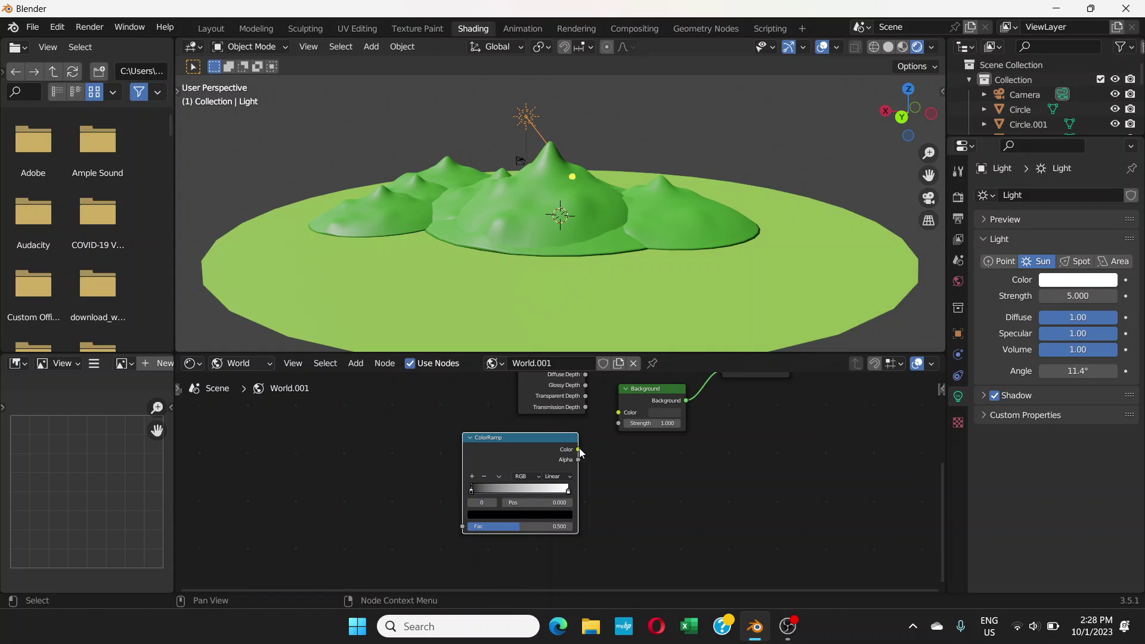
pyautogui.moveTo(578, 449); pyautogui.dragTo(615, 417)
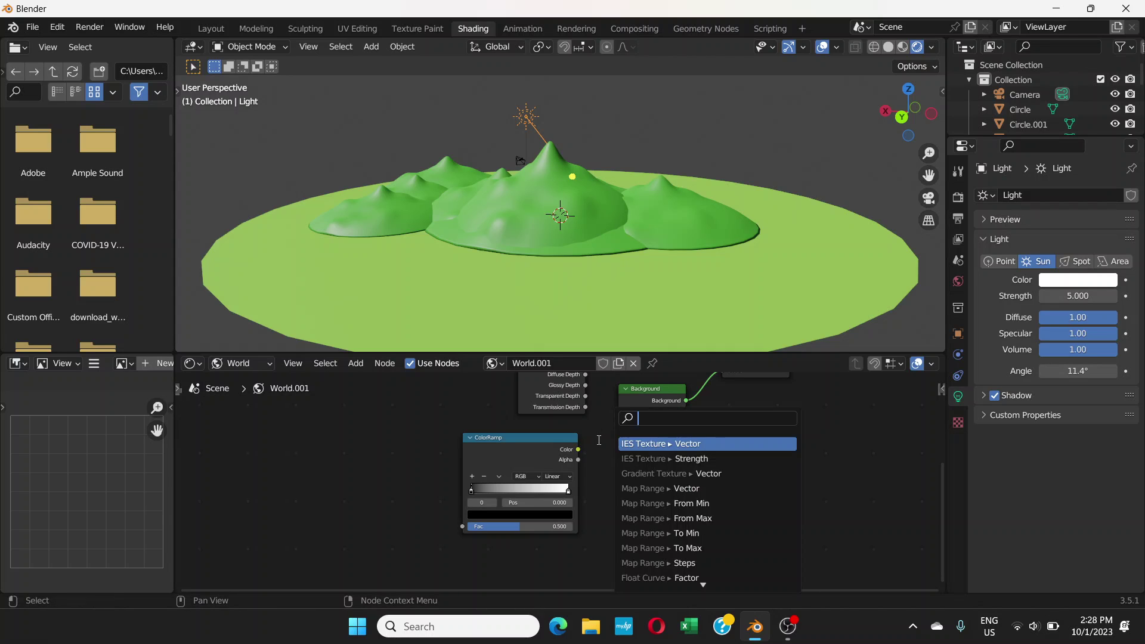
pyautogui.press('Escape')
pyautogui.scroll(2, 578, 450)
pyautogui.moveTo(584, 437); pyautogui.dragTo(602, 508)
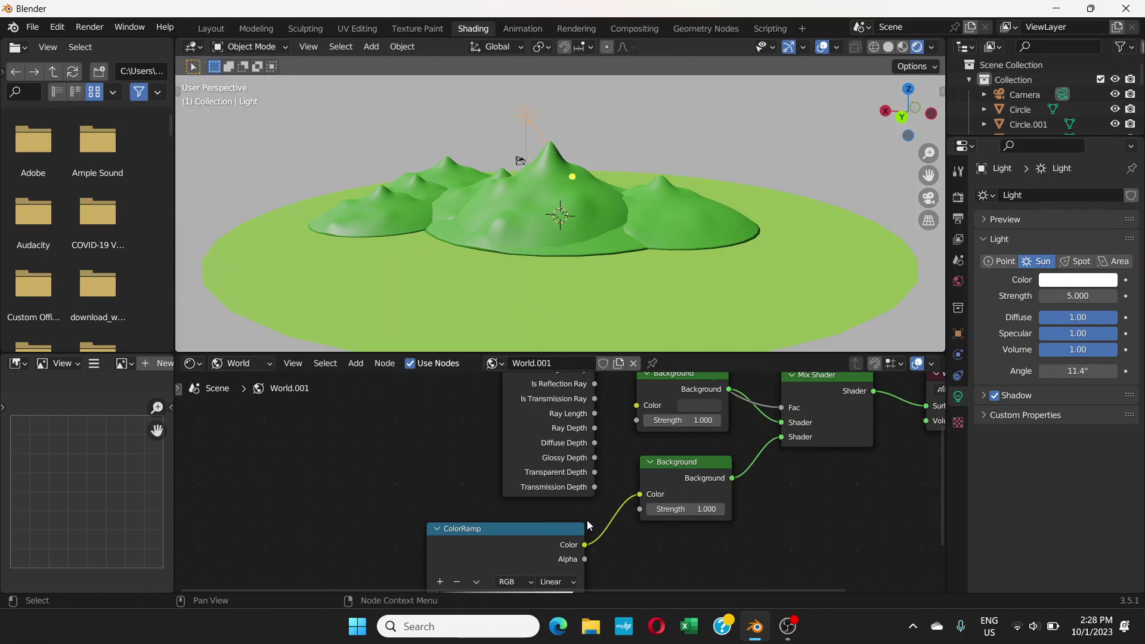
pyautogui.moveTo(797, 516); pyautogui.dragTo(797, 499, button='middle')
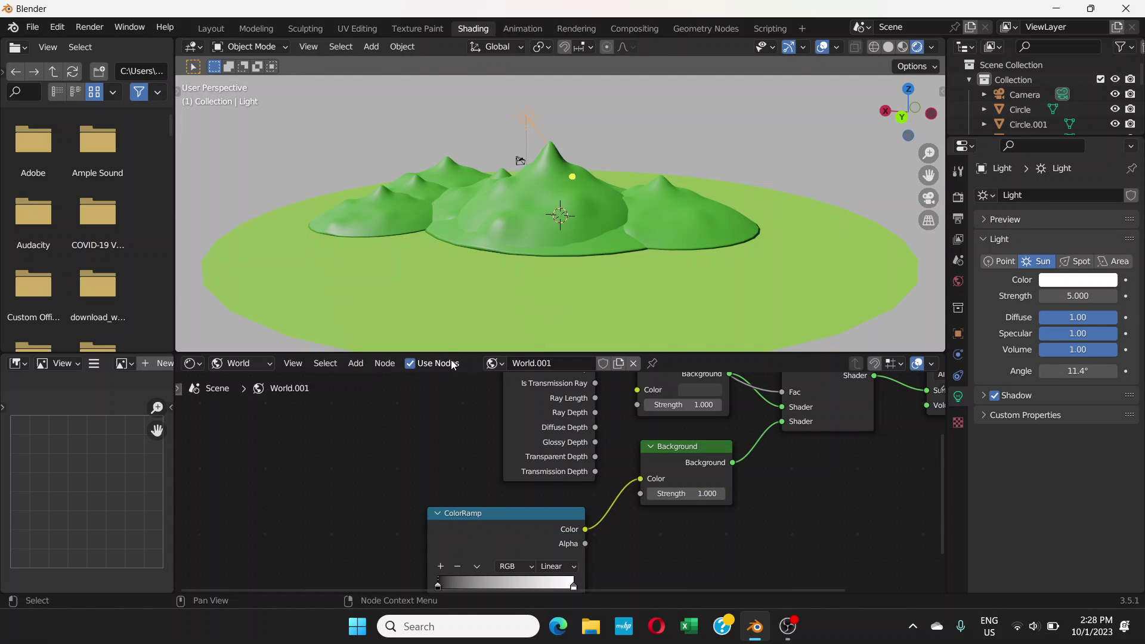
pyautogui.moveTo(567, 203)
pyautogui.mouseDown(button='middle')
pyautogui.moveTo(504, 205)
pyautogui.moveTo(580, 200)
pyautogui.moveTo(560, 200)
pyautogui.mouseUp(button='middle')
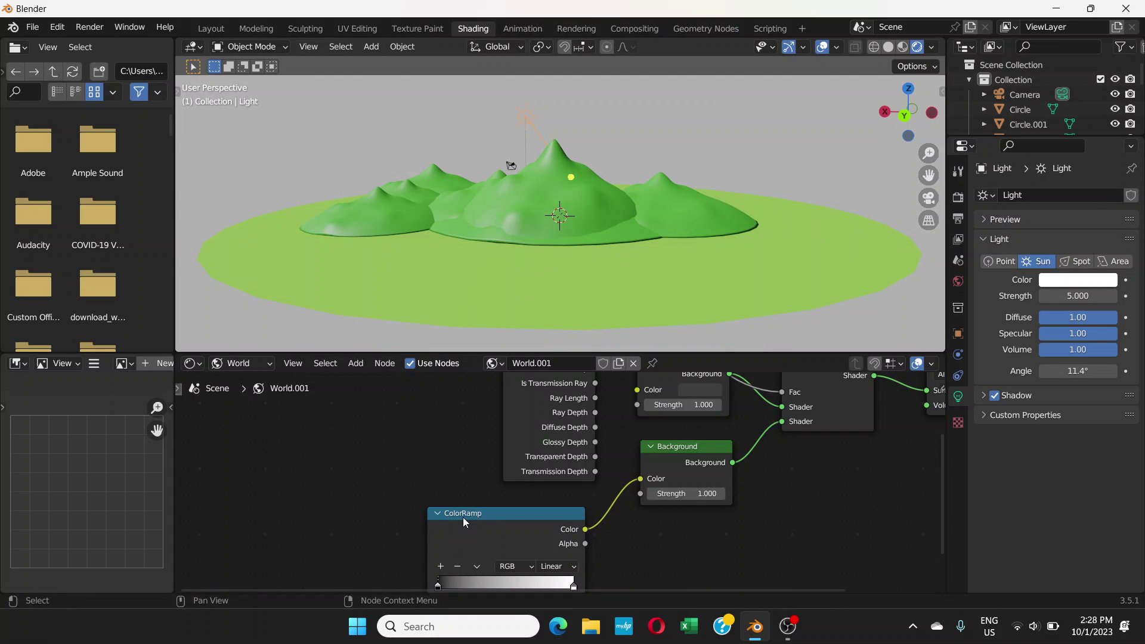
pyautogui.moveTo(646, 537); pyautogui.dragTo(768, 418, button='middle')
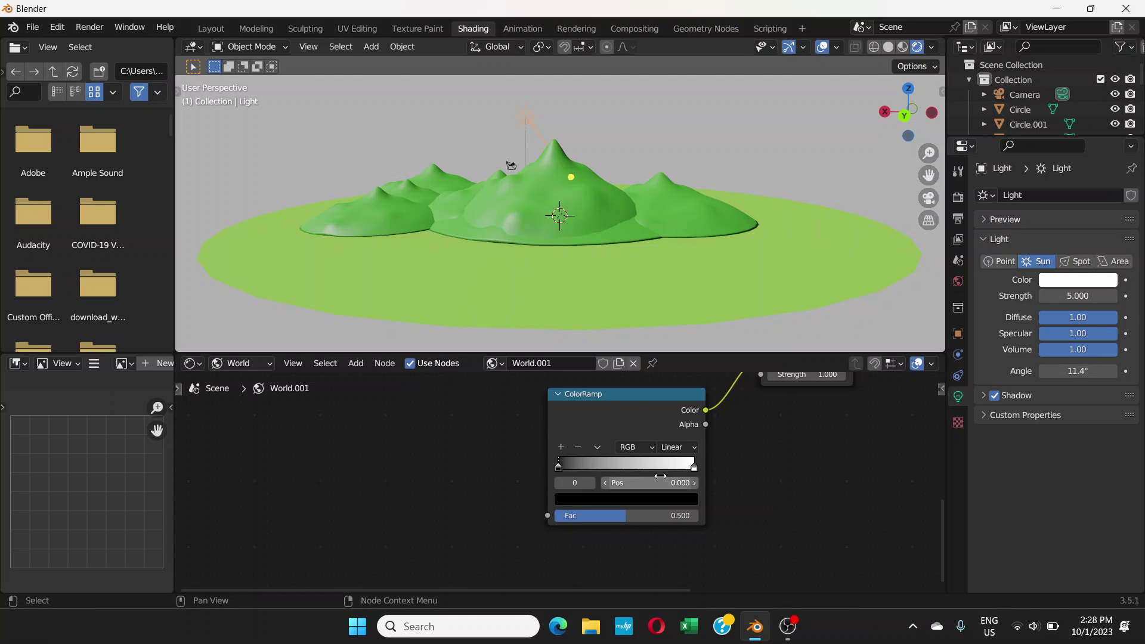
# Recolour the ColorRamp's left stop to light blue (Hue 0.576, Saturation 0.760, Value 0.760)
pyautogui.click(558, 469)
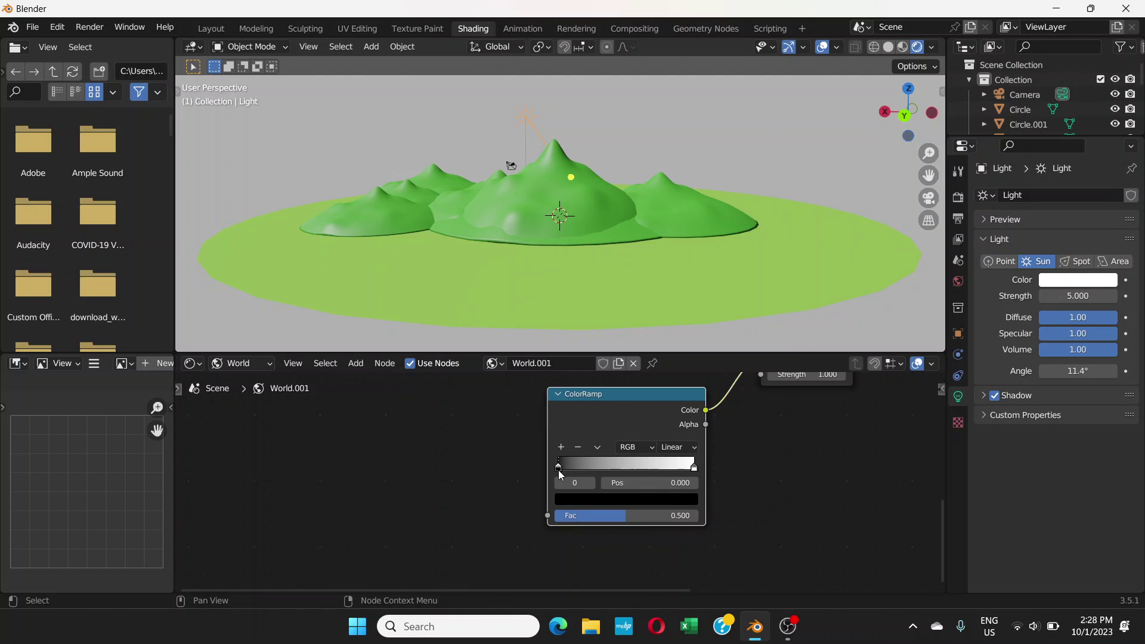
pyautogui.click(695, 468)
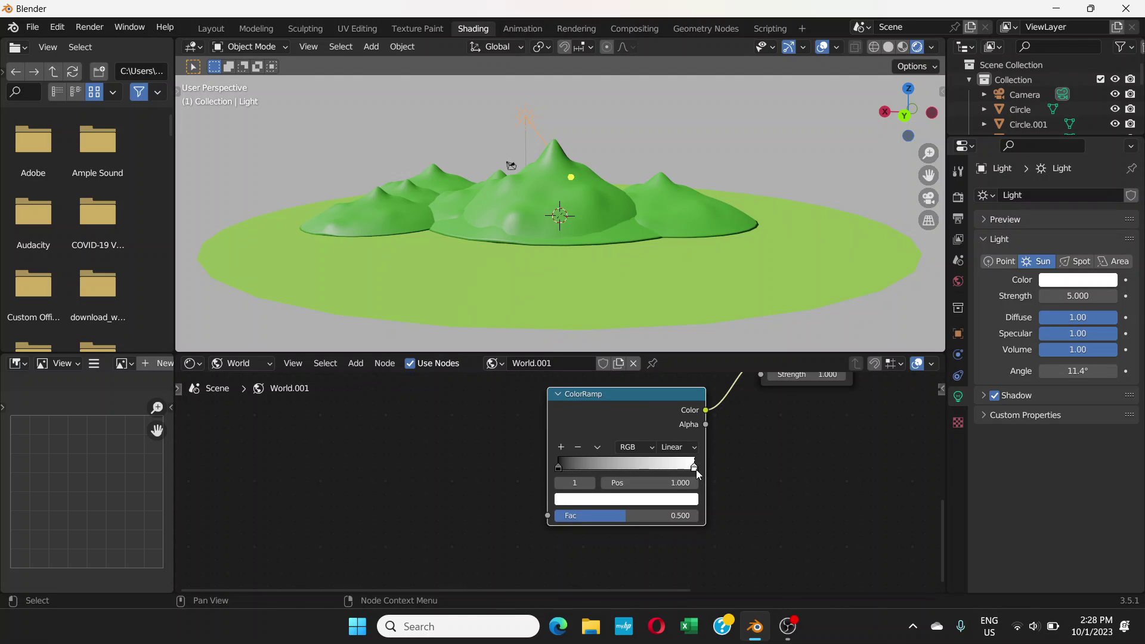
pyautogui.click(558, 468)
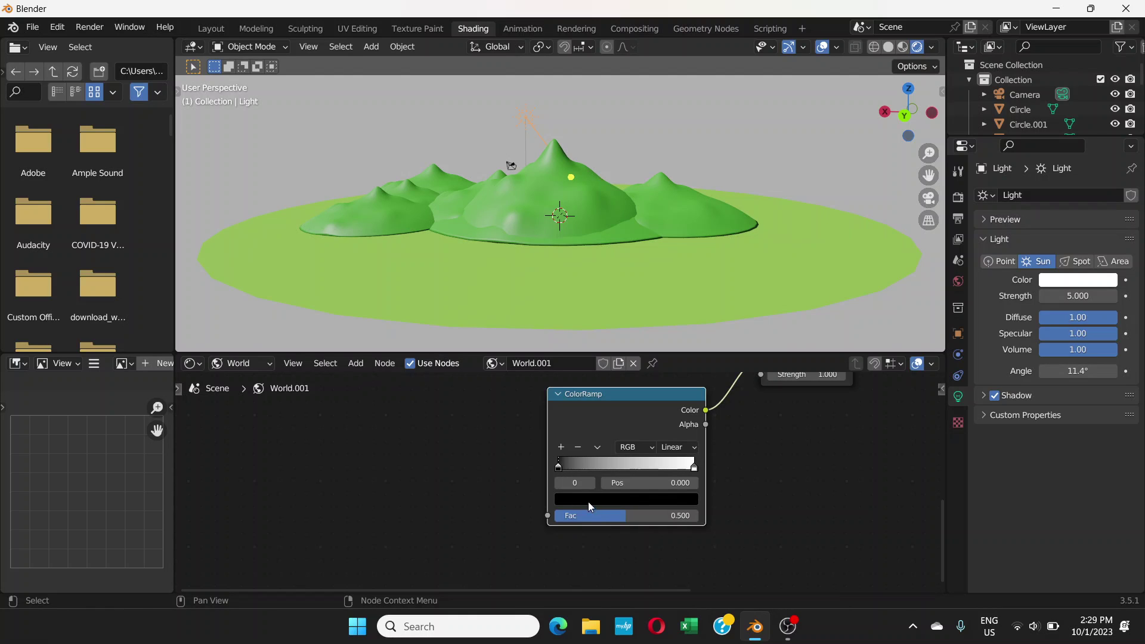
pyautogui.click(621, 500)
pyautogui.moveTo(665, 386); pyautogui.dragTo(668, 321)
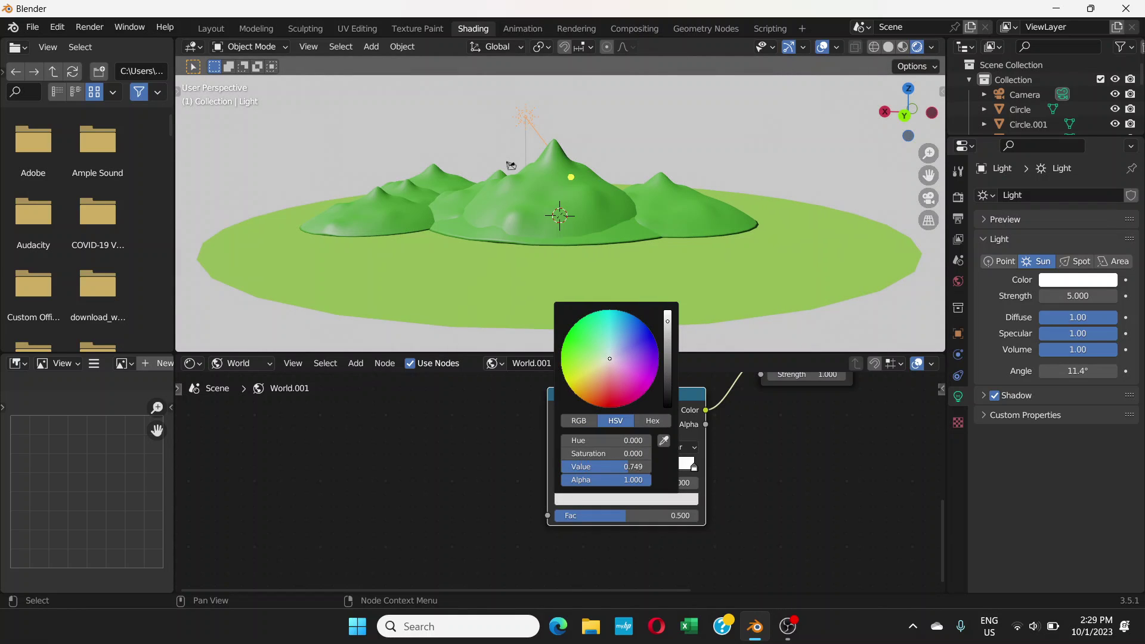
pyautogui.click(616, 340)
pyautogui.click(618, 336)
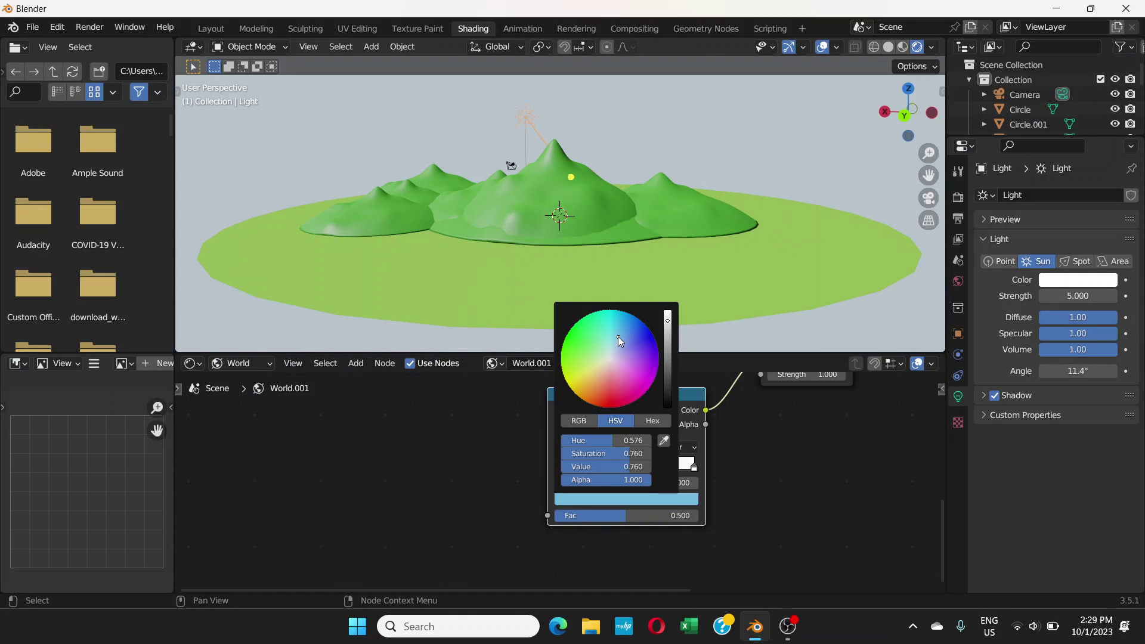
pyautogui.click(622, 337)
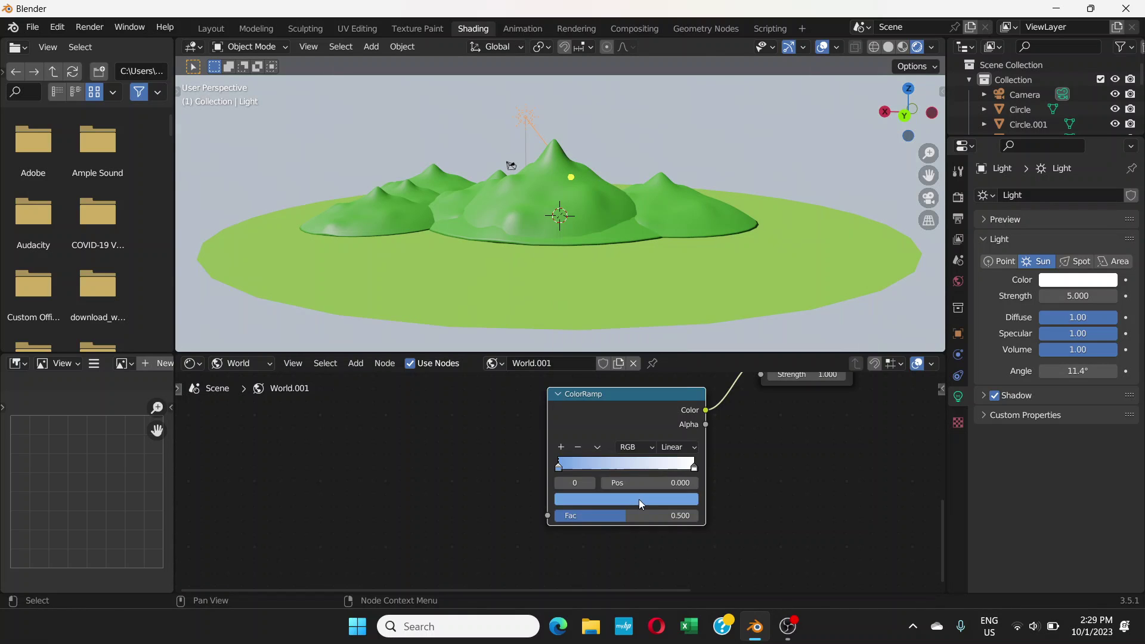
pyautogui.click(696, 469)
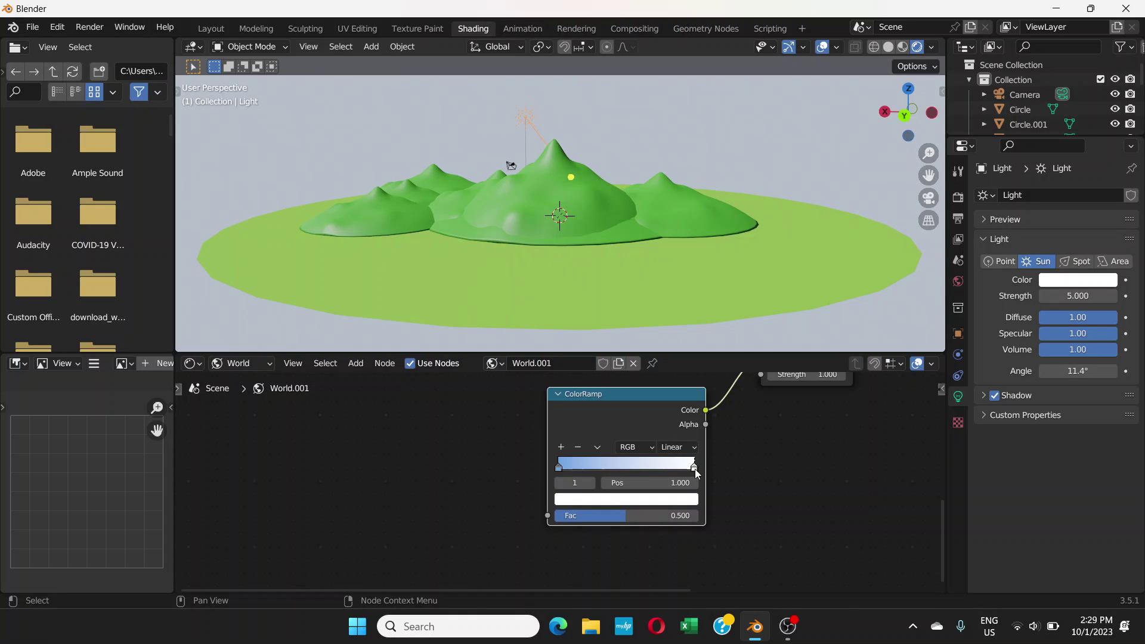
# Set the ColorRamp's right stop to a dark, saturated blue
pyautogui.click(641, 499)
pyautogui.moveTo(667, 349)
pyautogui.mouseDown()
pyautogui.moveTo(668, 396)
pyautogui.moveTo(668, 358)
pyautogui.mouseUp()
pyautogui.click(627, 343)
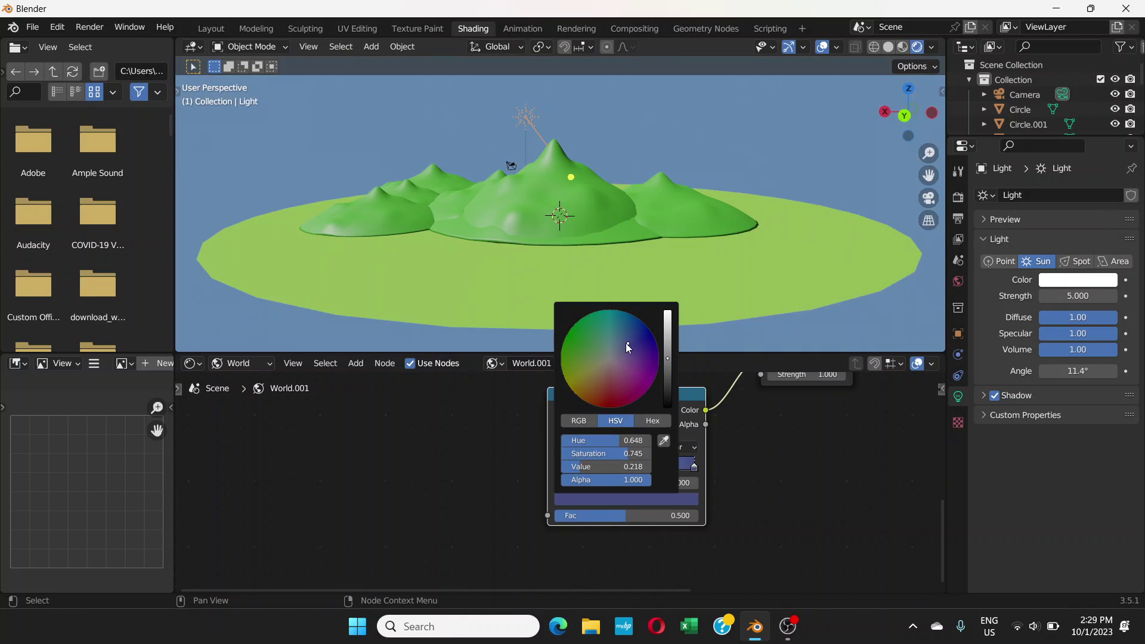
pyautogui.click(636, 335)
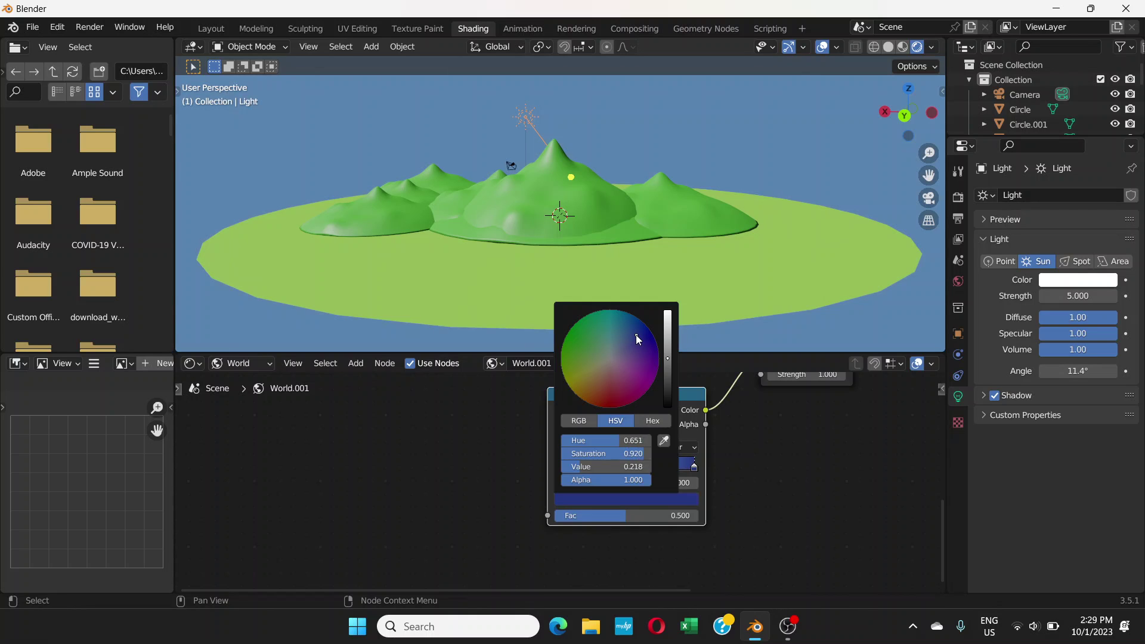
pyautogui.click(634, 334)
pyautogui.click(635, 329)
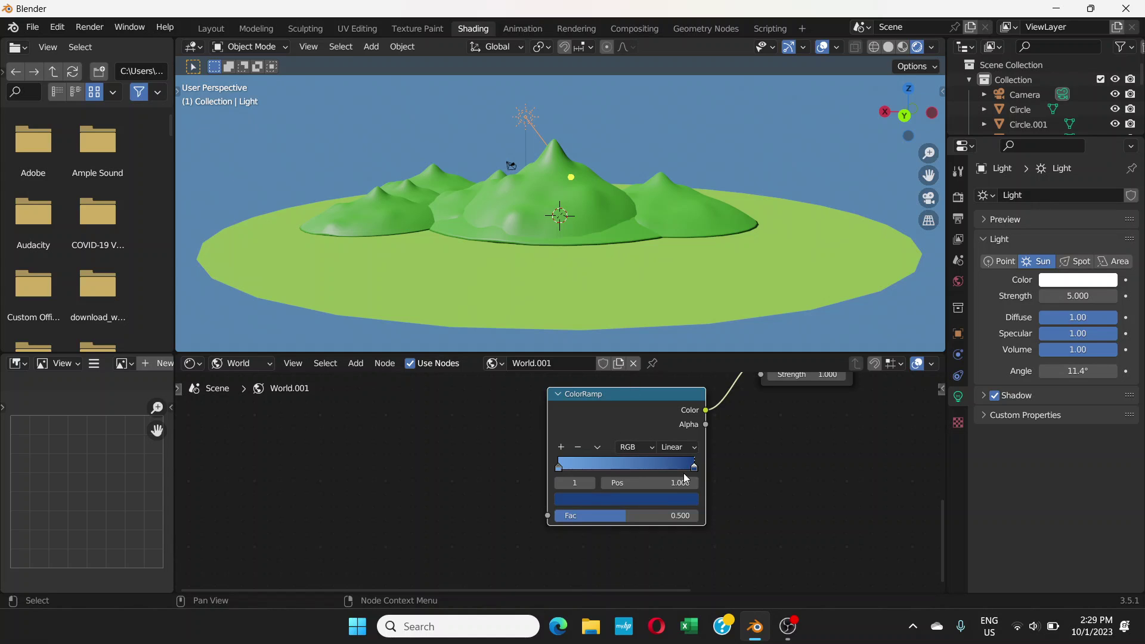
# Drag both ramp stops inward, the dark blue to 0.593, and set interpolation to Ease
pyautogui.moveTo(694, 466); pyautogui.dragTo(641, 471)
pyautogui.moveTo(559, 467); pyautogui.dragTo(639, 474)
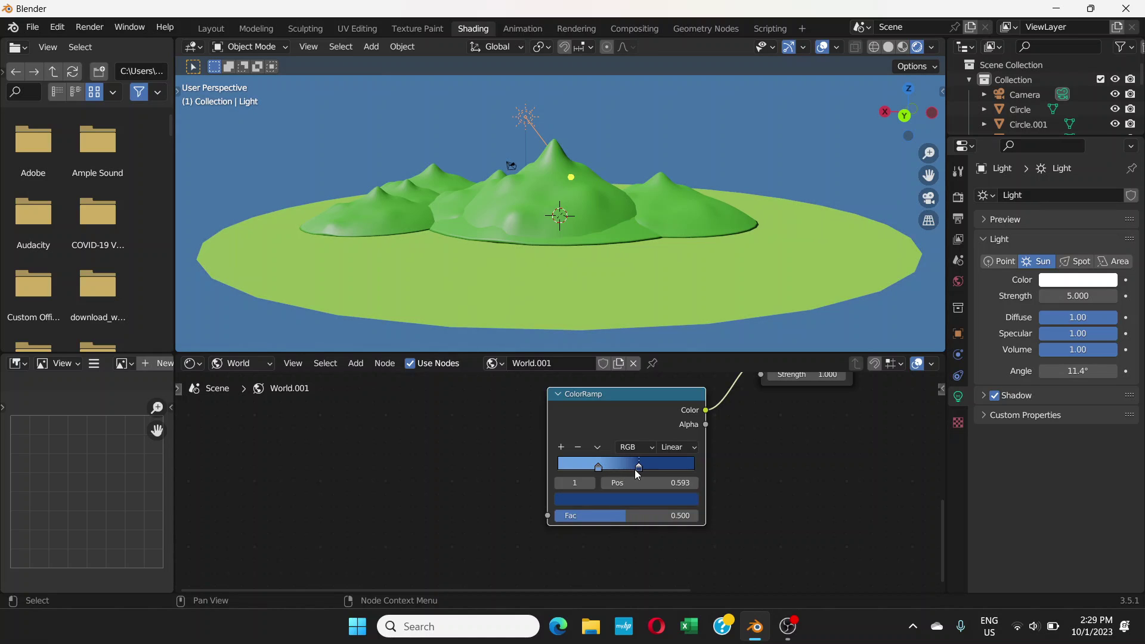
pyautogui.click(692, 448)
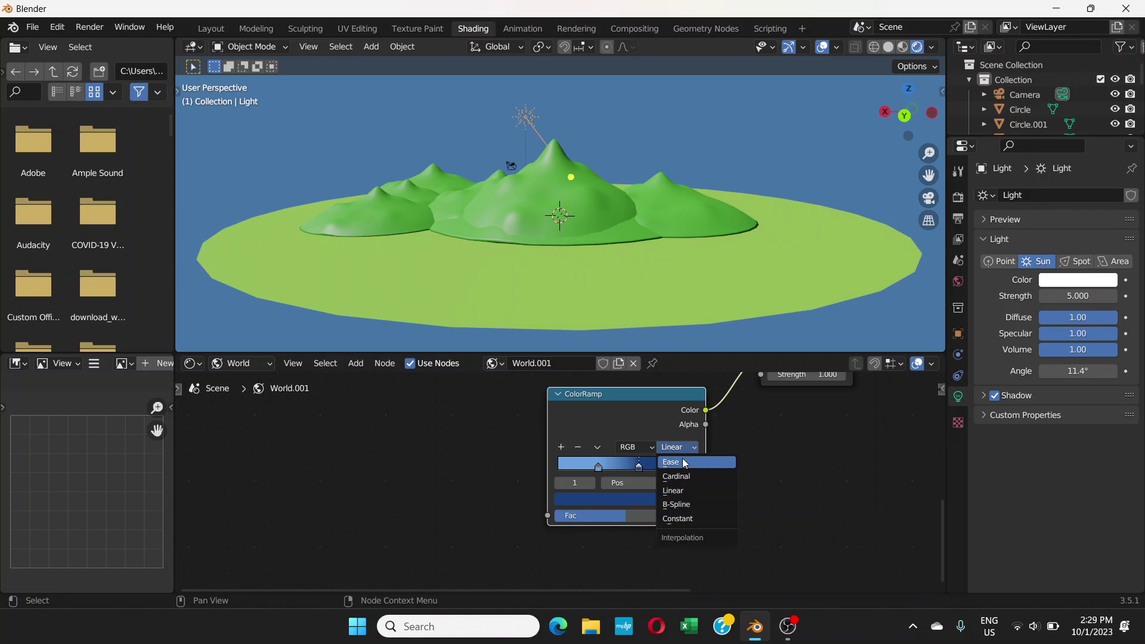
pyautogui.click(684, 463)
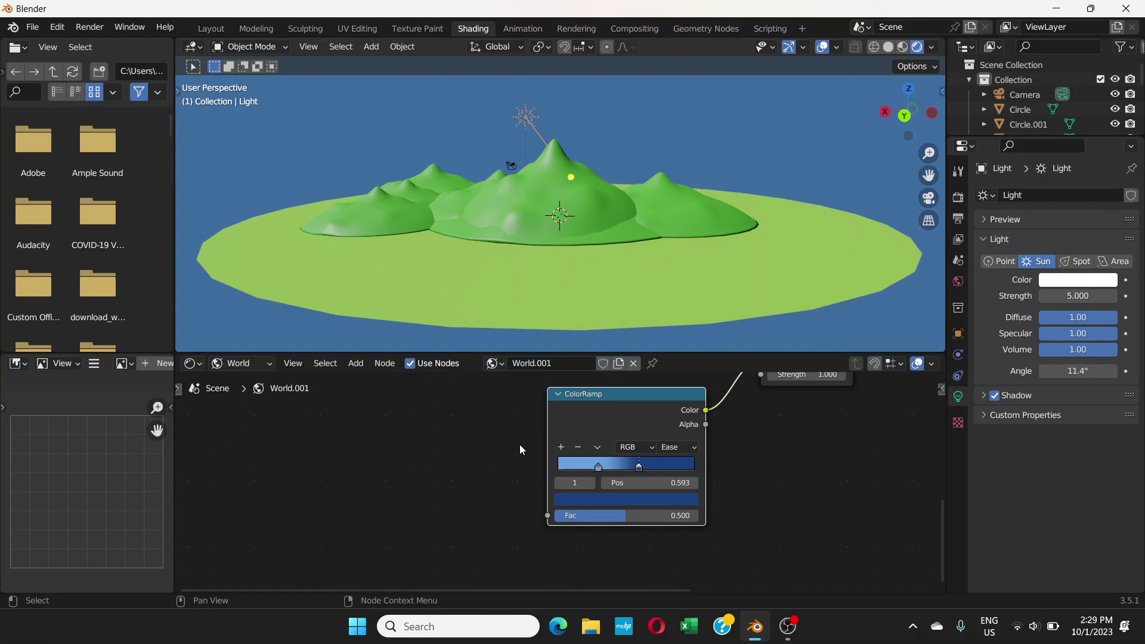
# Add a Gradient Texture left of the ColorRamp and connect its Color to the ramp's Fac
pyautogui.click(355, 363)
pyautogui.click(375, 380)
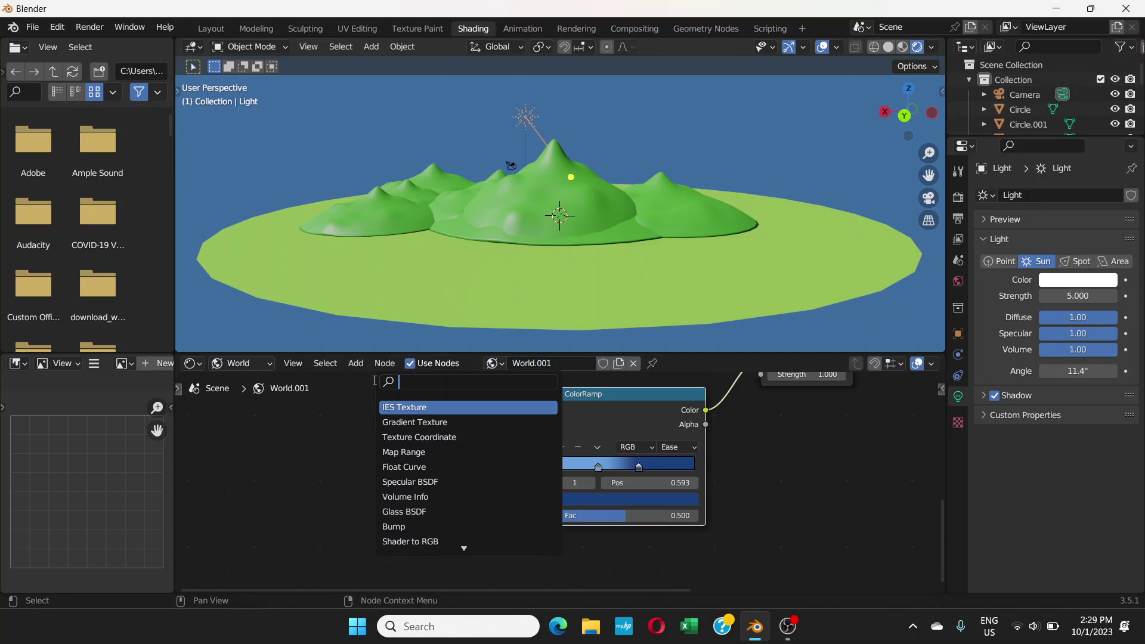
pyautogui.write('gradient')
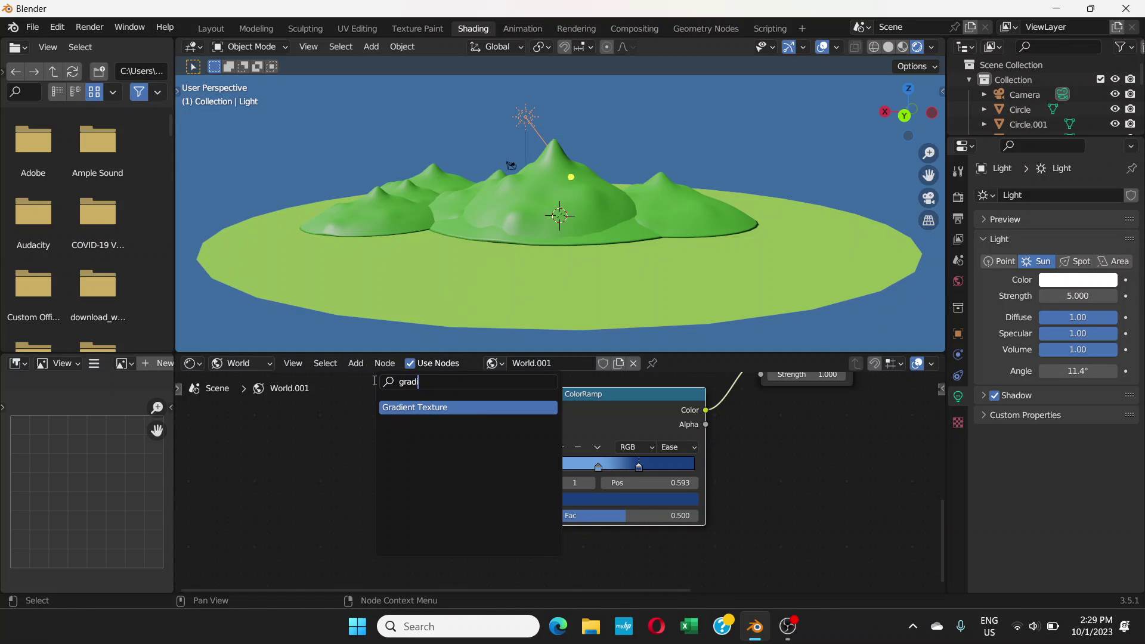
pyautogui.click(450, 407)
pyautogui.click(466, 461)
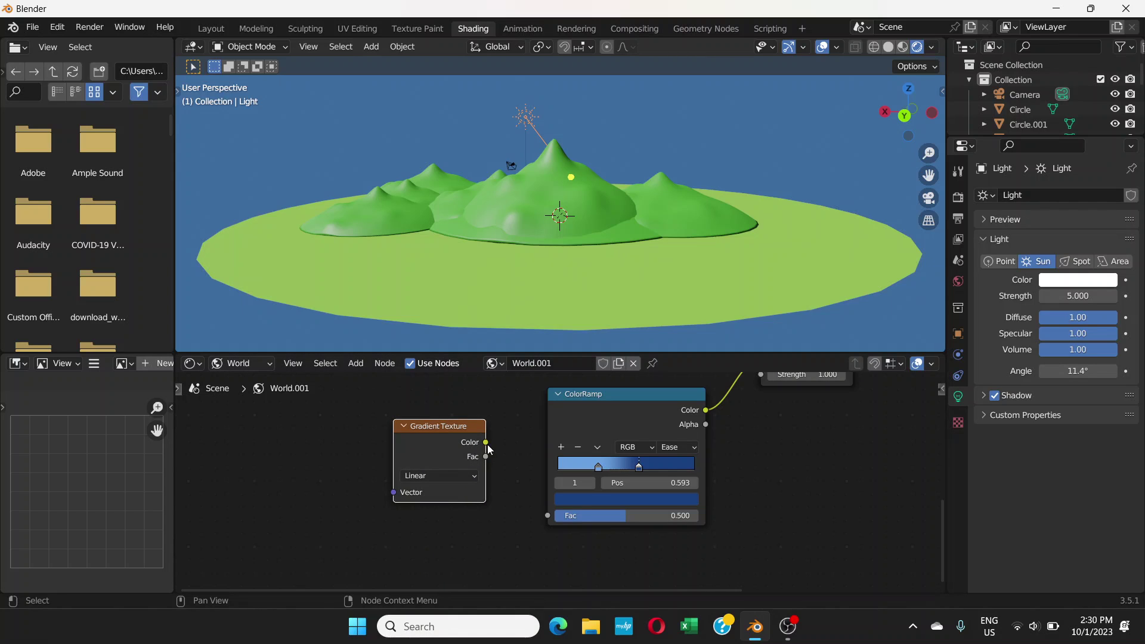
pyautogui.moveTo(486, 443); pyautogui.dragTo(547, 517)
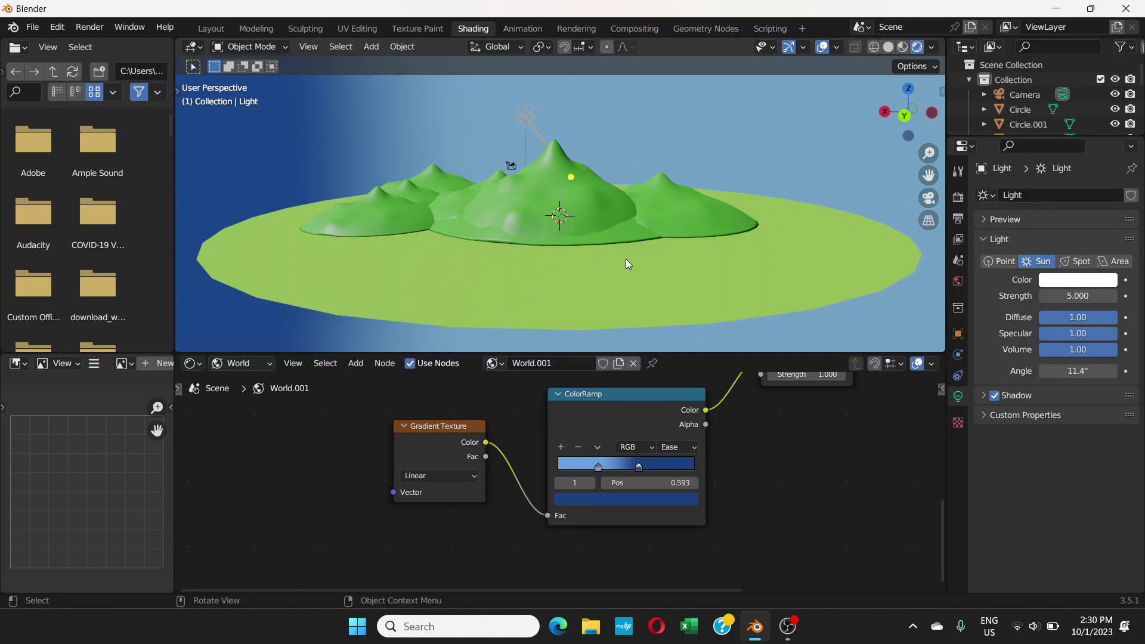
# Move the dark blue stop to about 0.531 and nudge the Gradient Texture and ColorRamp nodes right
pyautogui.moveTo(639, 469); pyautogui.dragTo(597, 463)
pyautogui.moveTo(452, 433); pyautogui.dragTo(457, 433)
pyautogui.moveTo(629, 401); pyautogui.dragTo(640, 403)
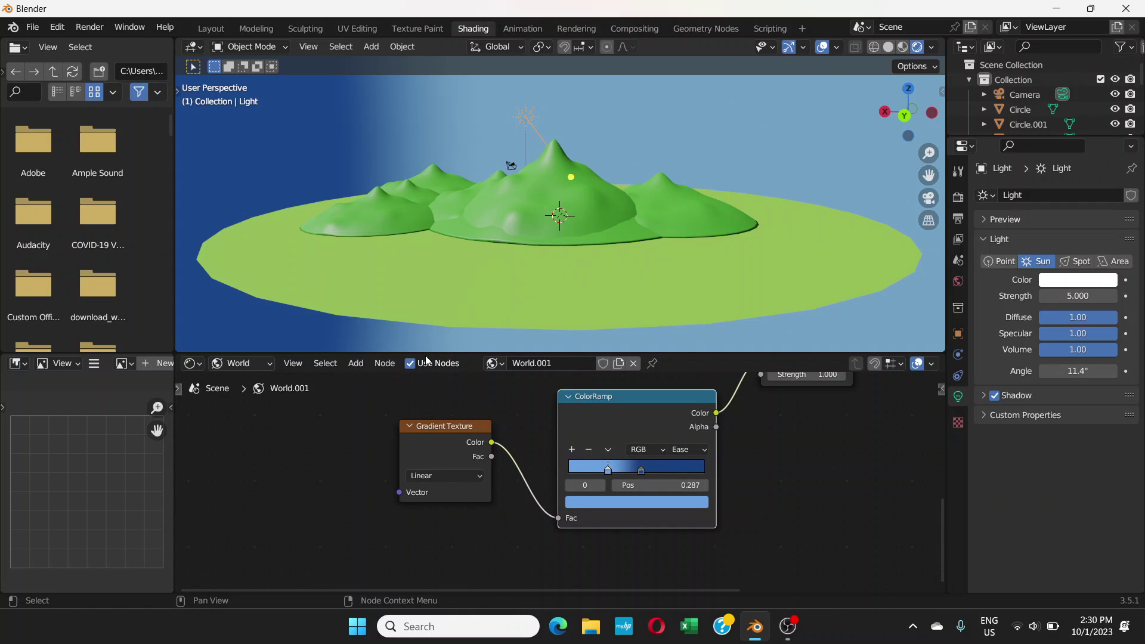
# Add a Mapping node left of Gradient Texture and link its Vector output to Gradient's Vector input
pyautogui.click(357, 364)
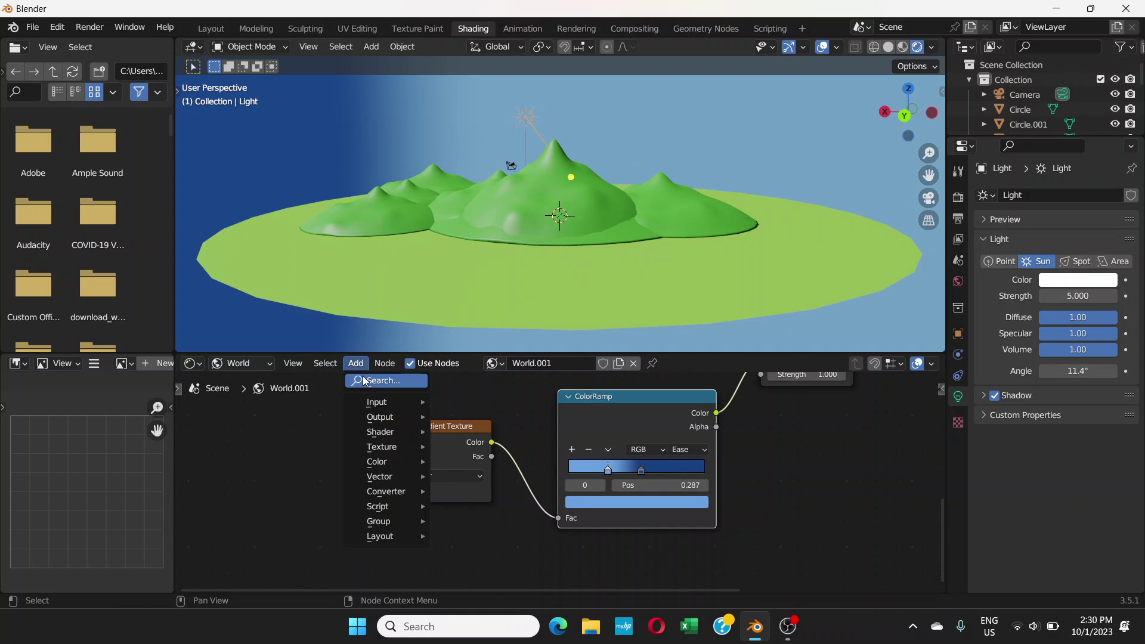
pyautogui.click(370, 380)
pyautogui.write('mappin')
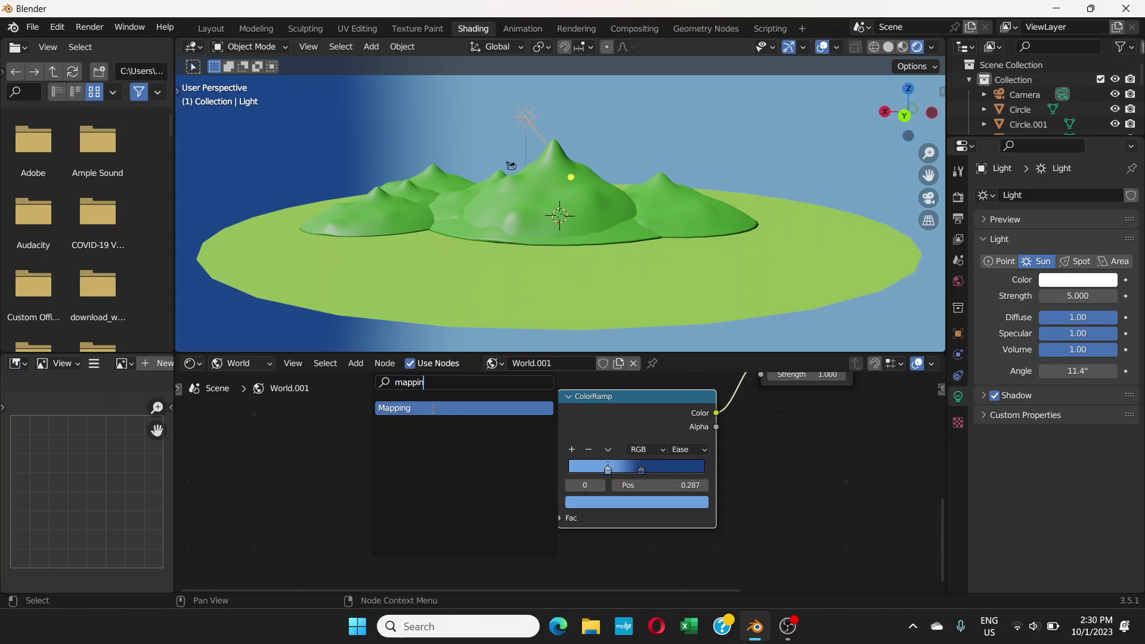
pyautogui.click(433, 409)
pyautogui.click(409, 458)
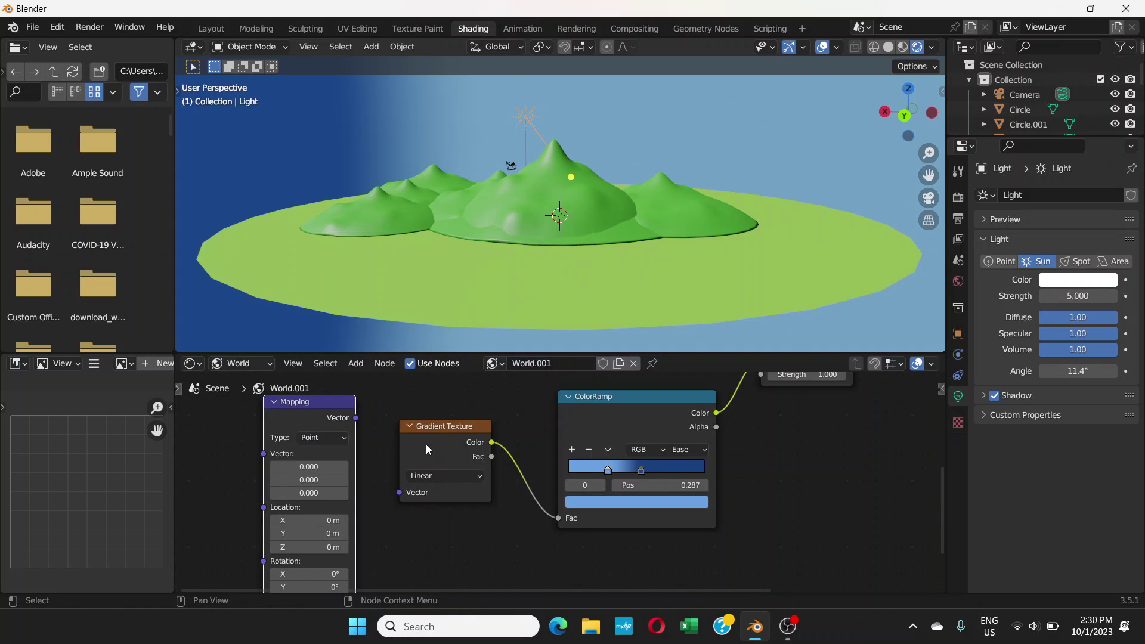
pyautogui.moveTo(446, 435); pyautogui.dragTo(485, 437)
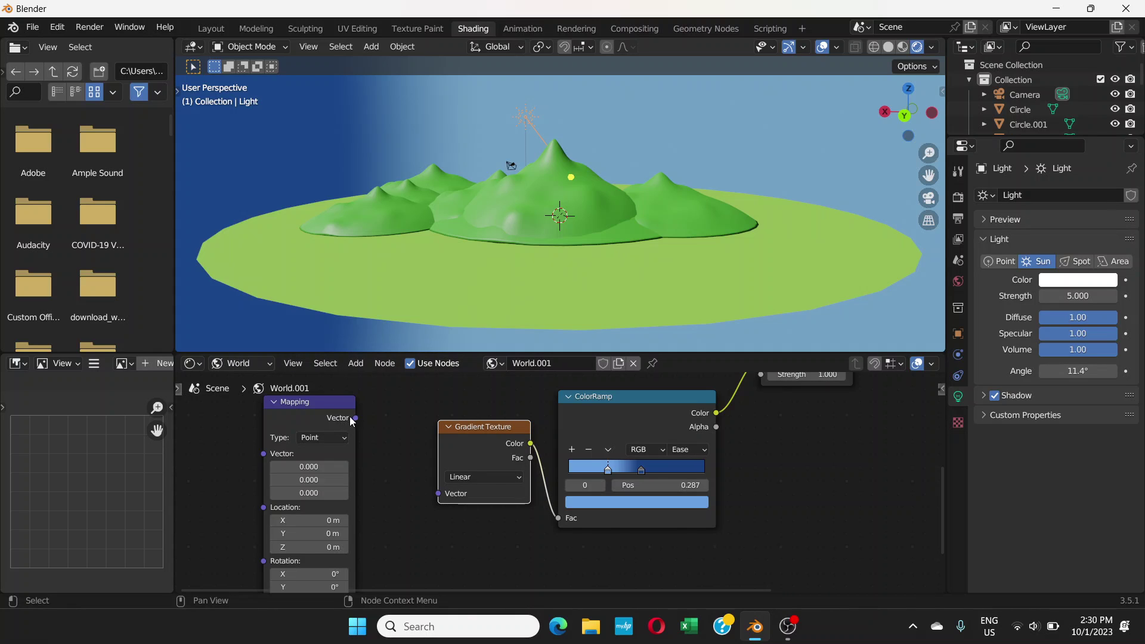
pyautogui.moveTo(357, 418); pyautogui.dragTo(438, 494)
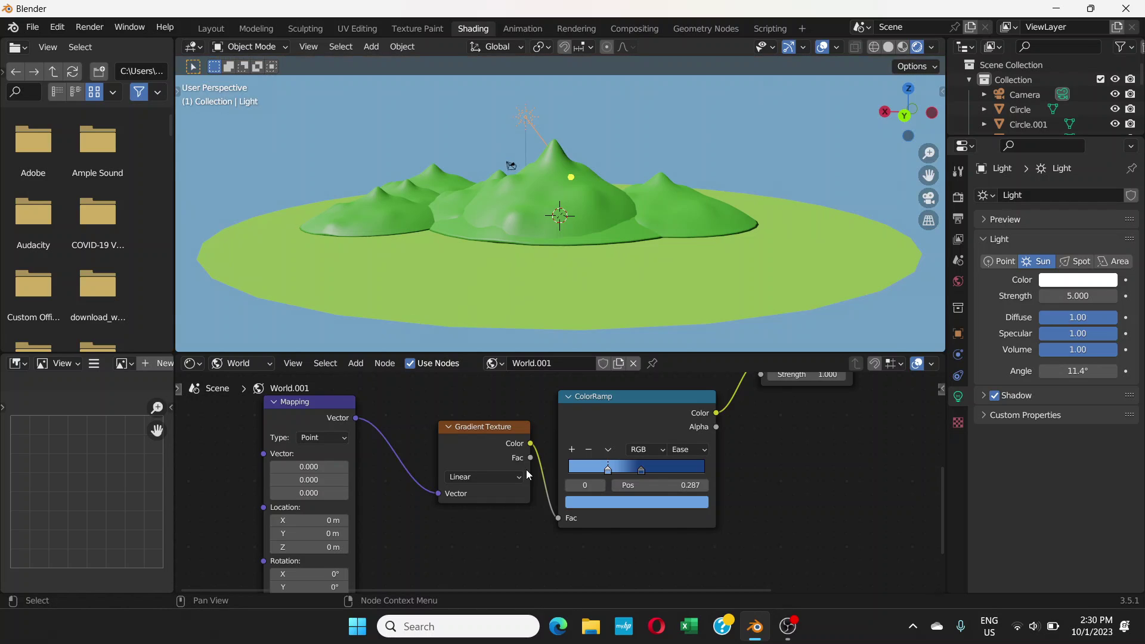
pyautogui.moveTo(806, 468); pyautogui.dragTo(916, 468, button='middle')
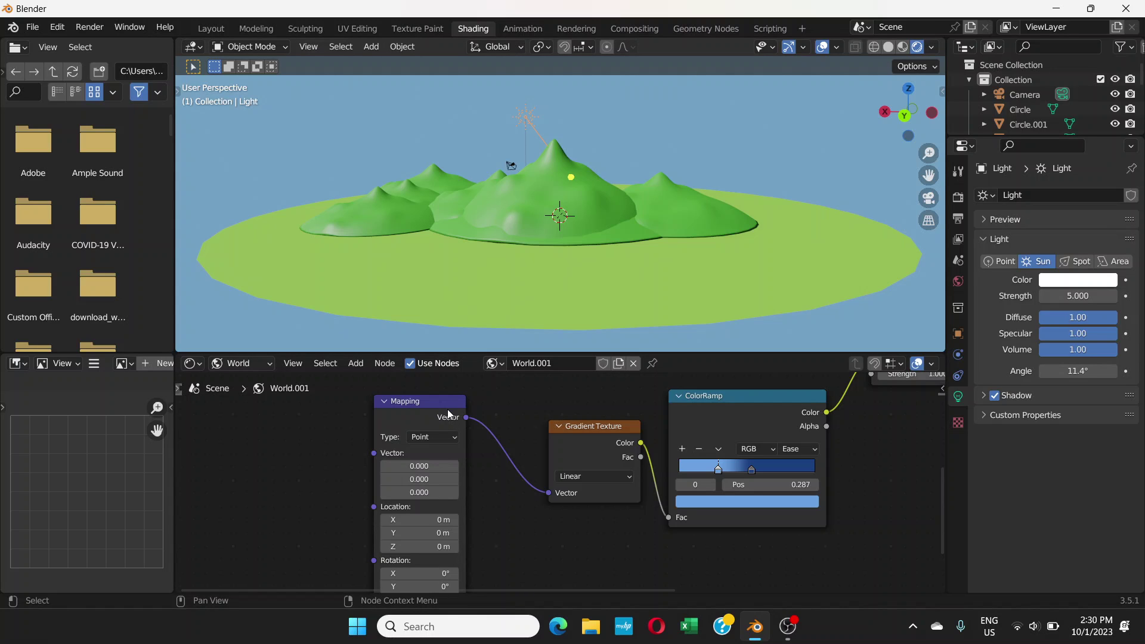
# Add a Texture Coordinate node left of Mapping and begin a link from its Generated output
pyautogui.click(353, 364)
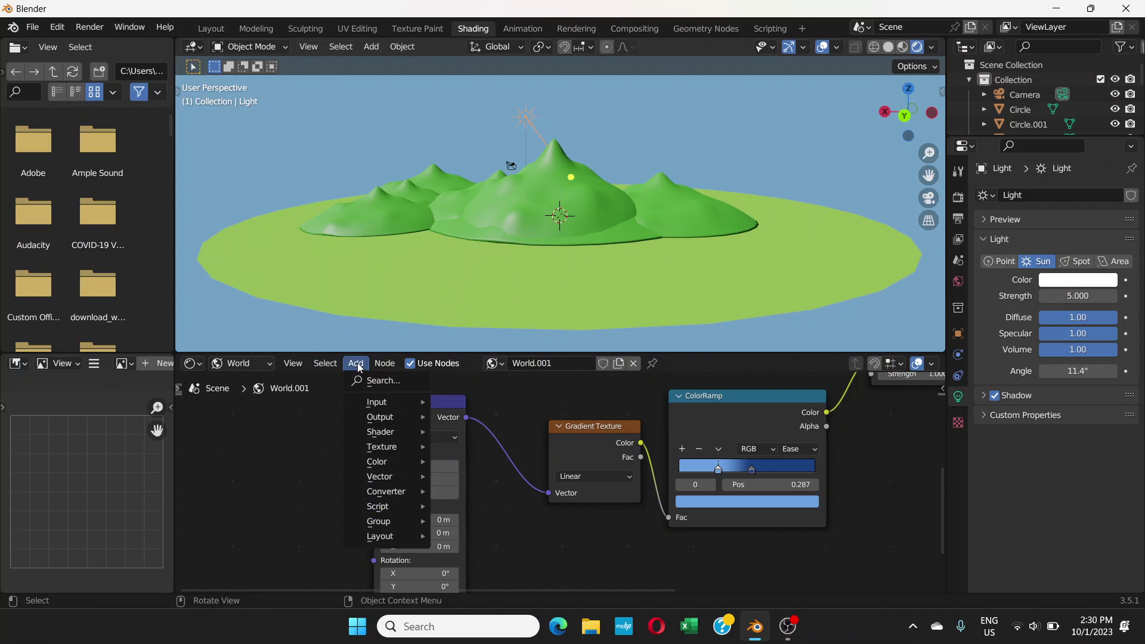
pyautogui.click(376, 382)
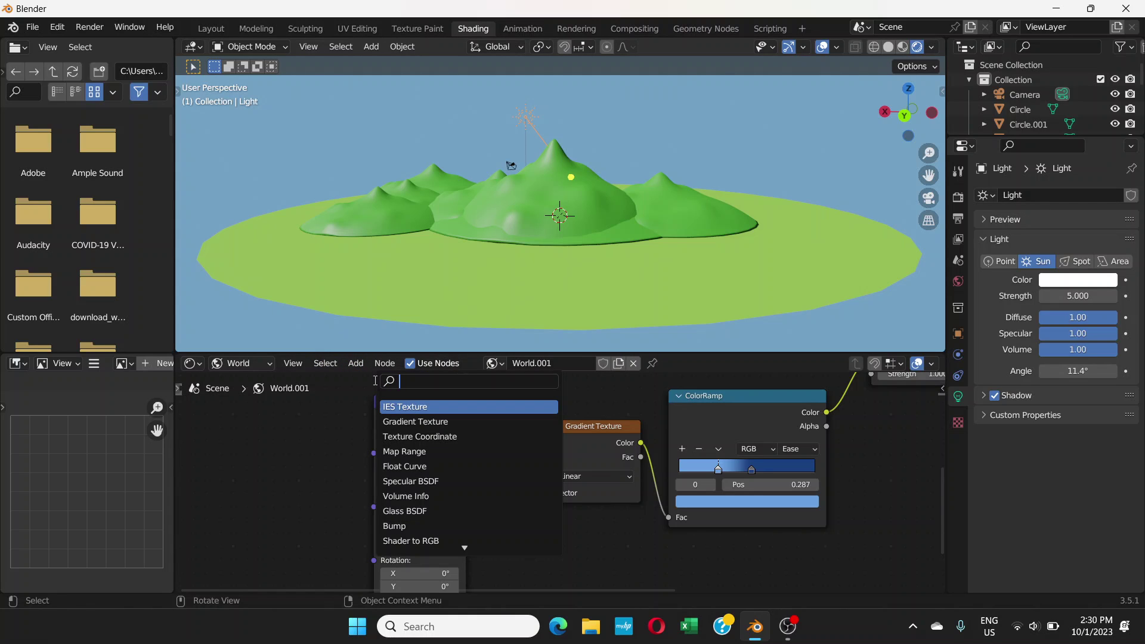
pyautogui.write('texture')
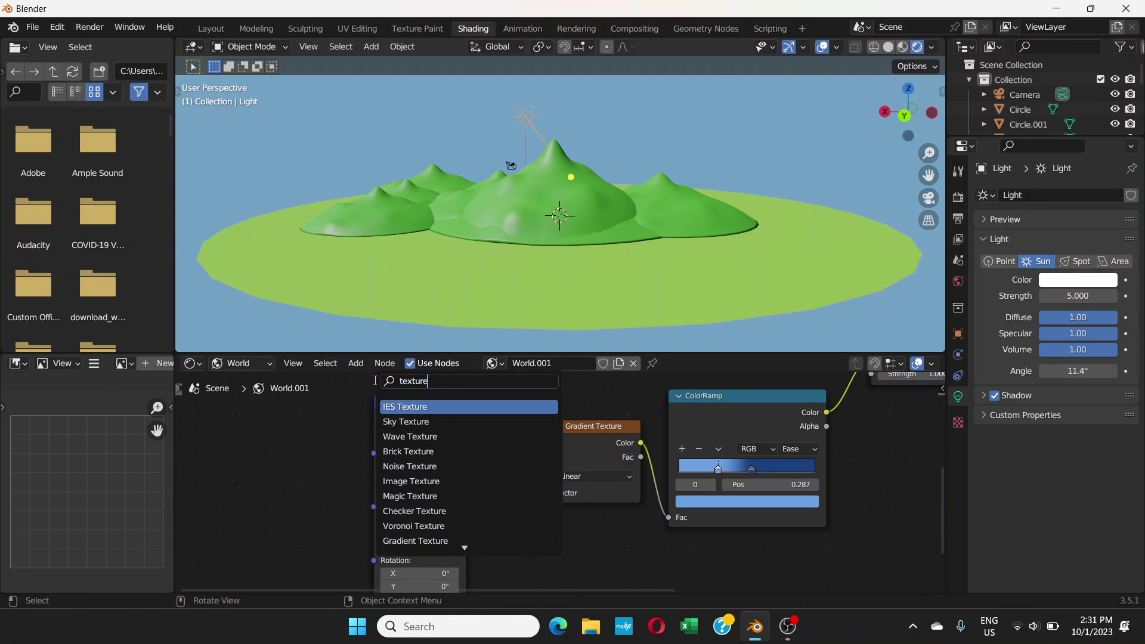
pyautogui.write(' co')
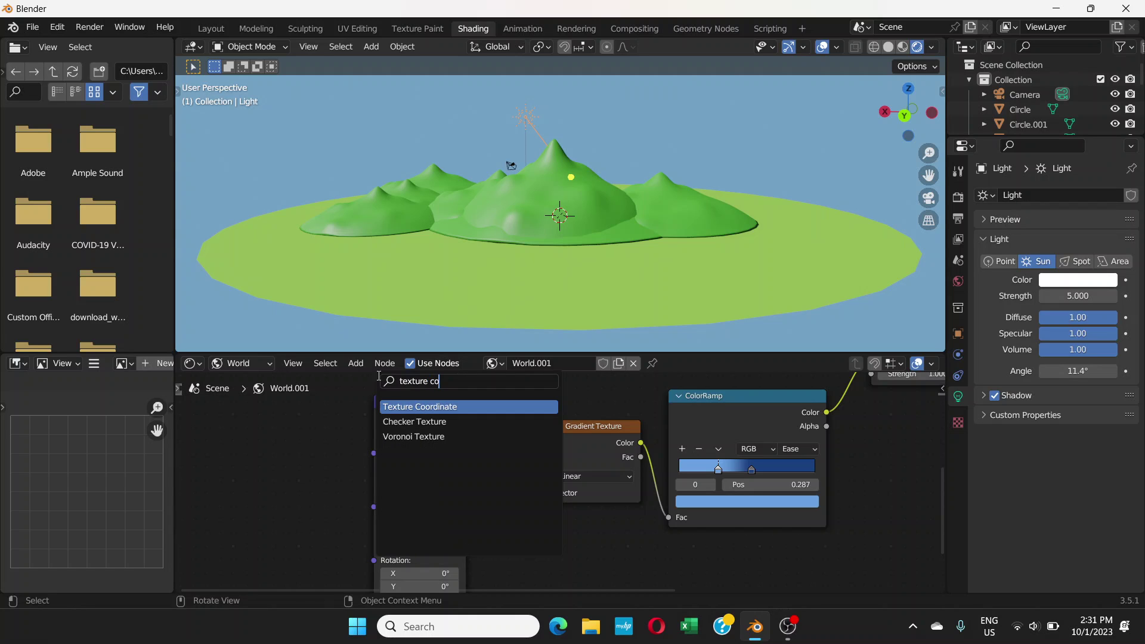
pyautogui.click(426, 403)
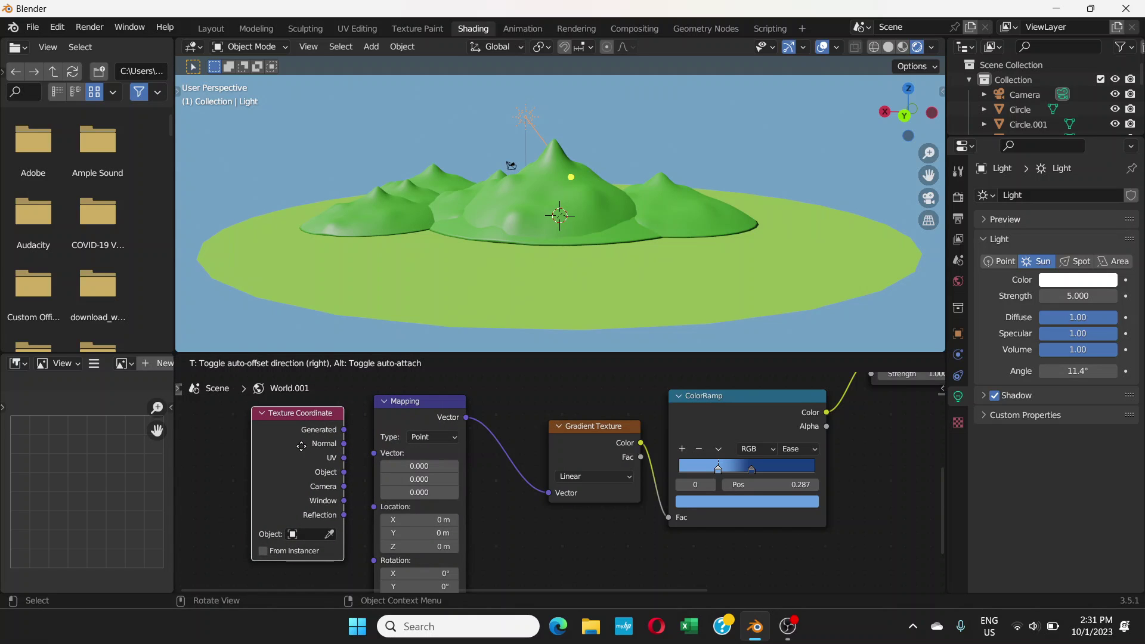
pyautogui.click(252, 460)
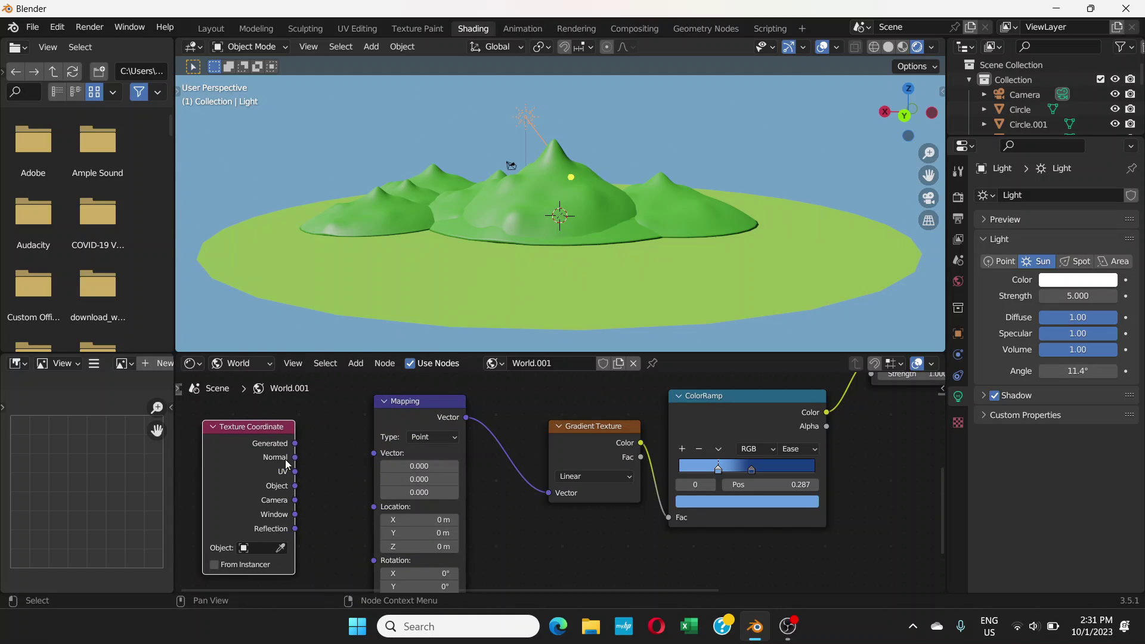
pyautogui.moveTo(318, 472); pyautogui.dragTo(367, 446, button='middle')
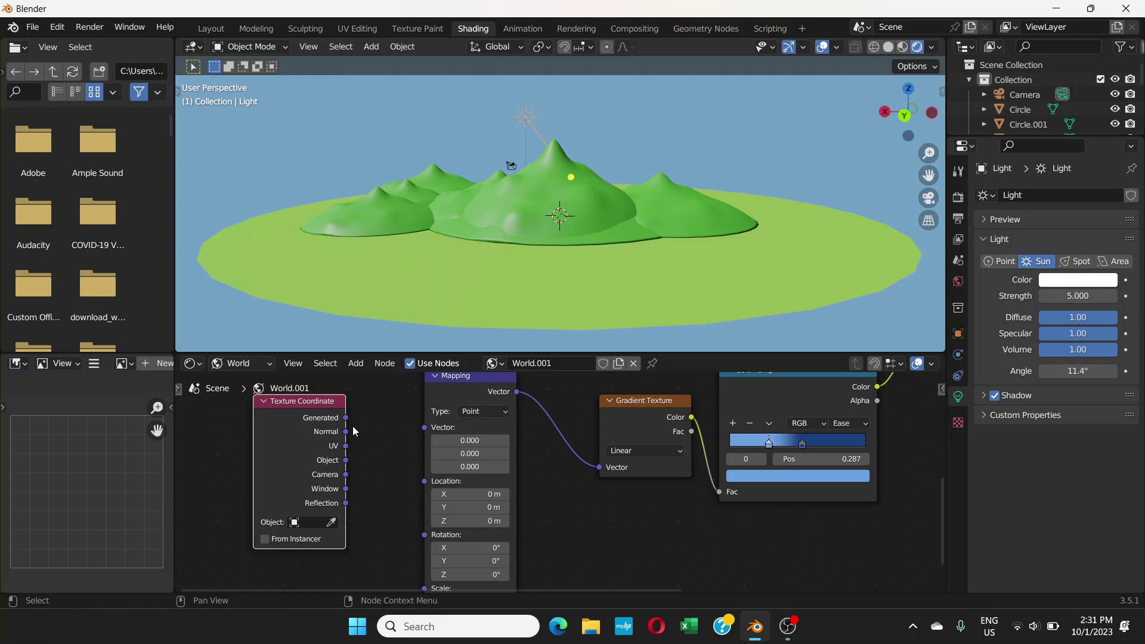
pyautogui.moveTo(346, 419); pyautogui.dragTo(355, 426)
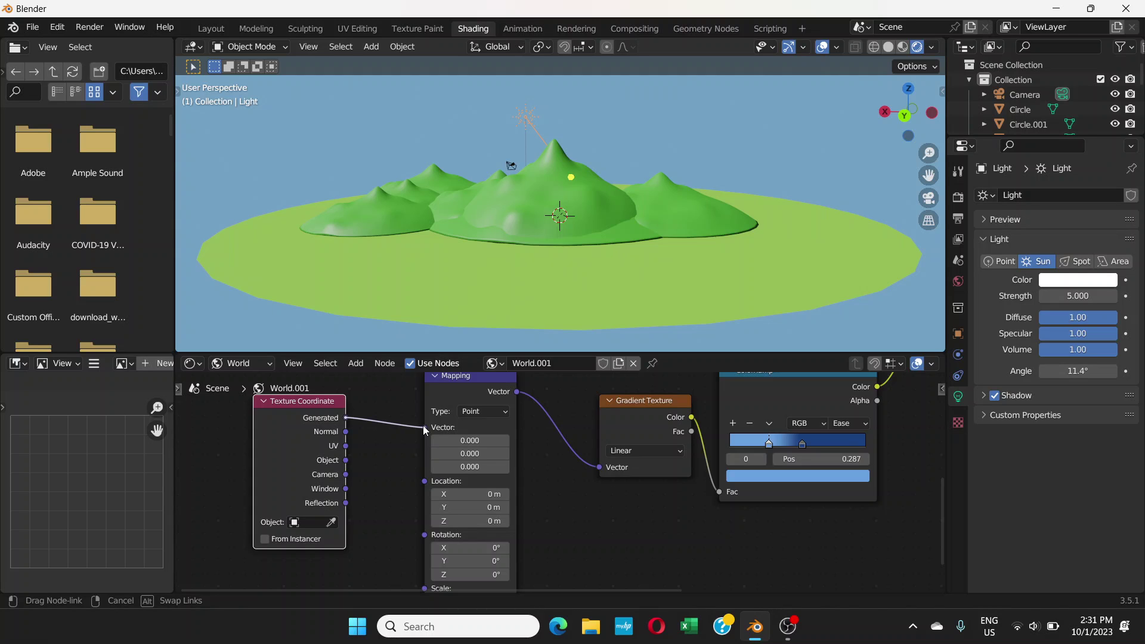
# Connect Generated to the Mapping Vector input and set the Mapping Y rotation to 90°
pyautogui.moveTo(423, 424); pyautogui.dragTo(423, 424)
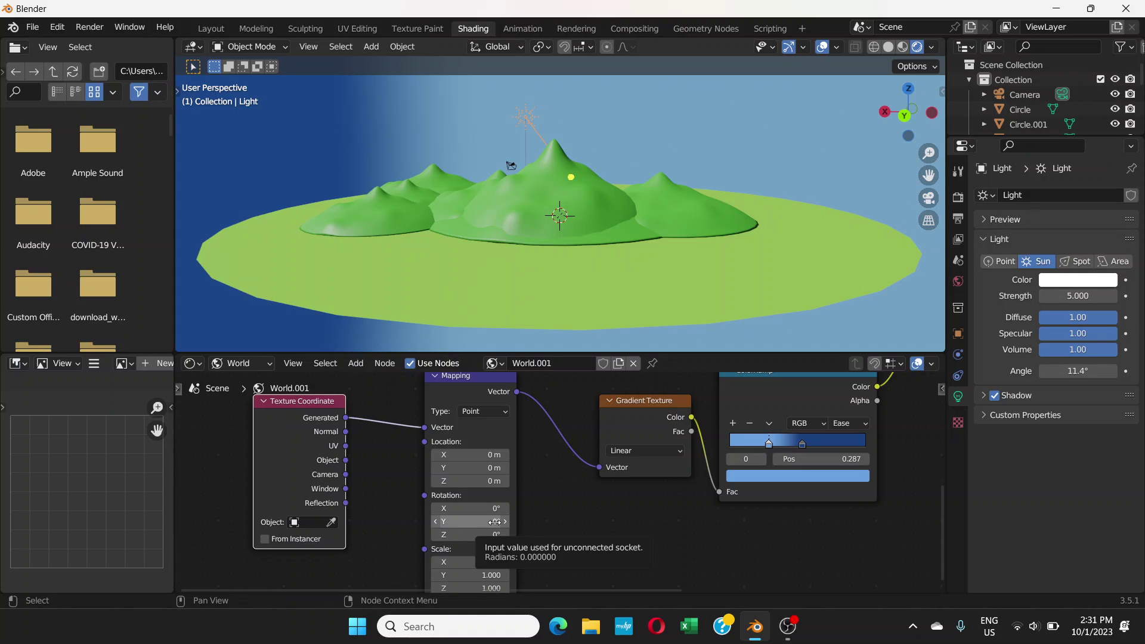
pyautogui.moveTo(499, 523); pyautogui.dragTo(493, 522)
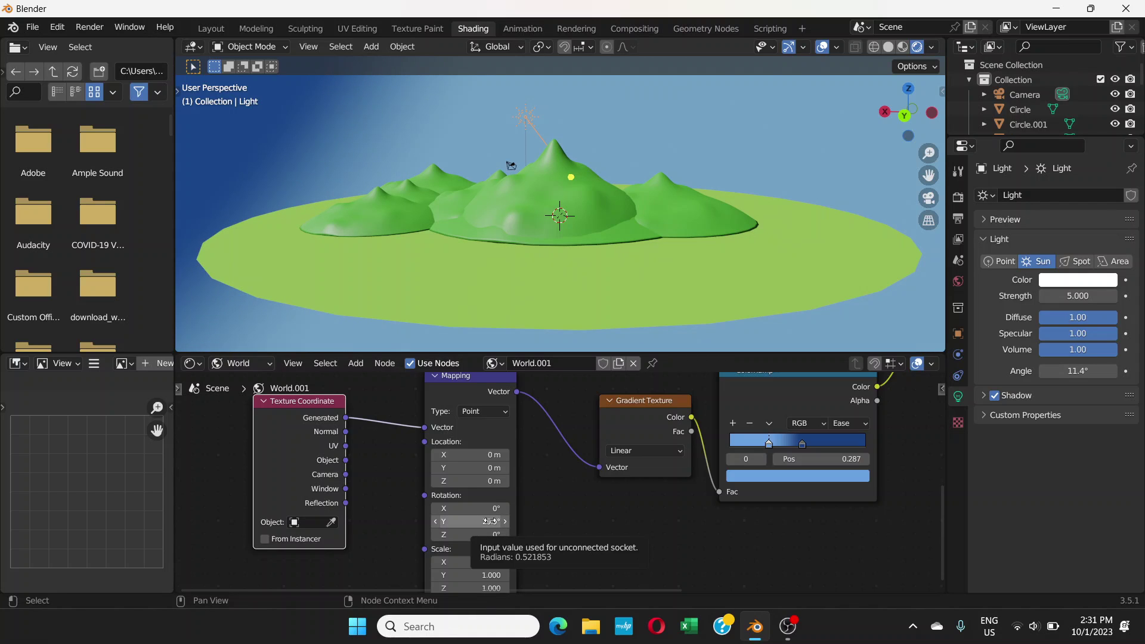
pyautogui.click(489, 521)
pyautogui.write('90')
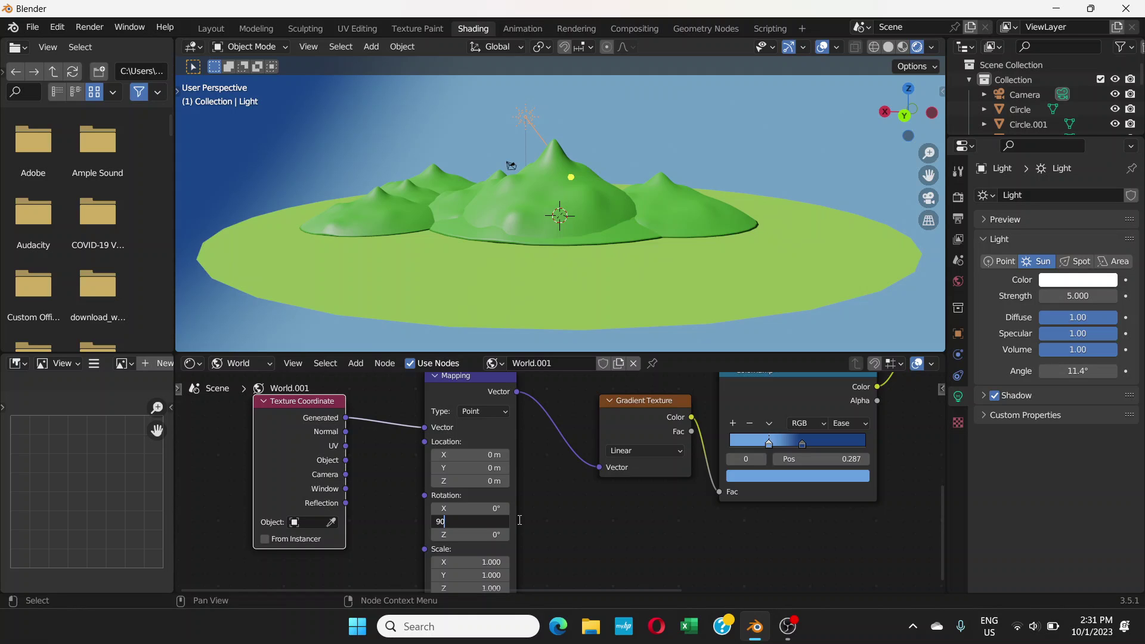
pyautogui.press('Return')
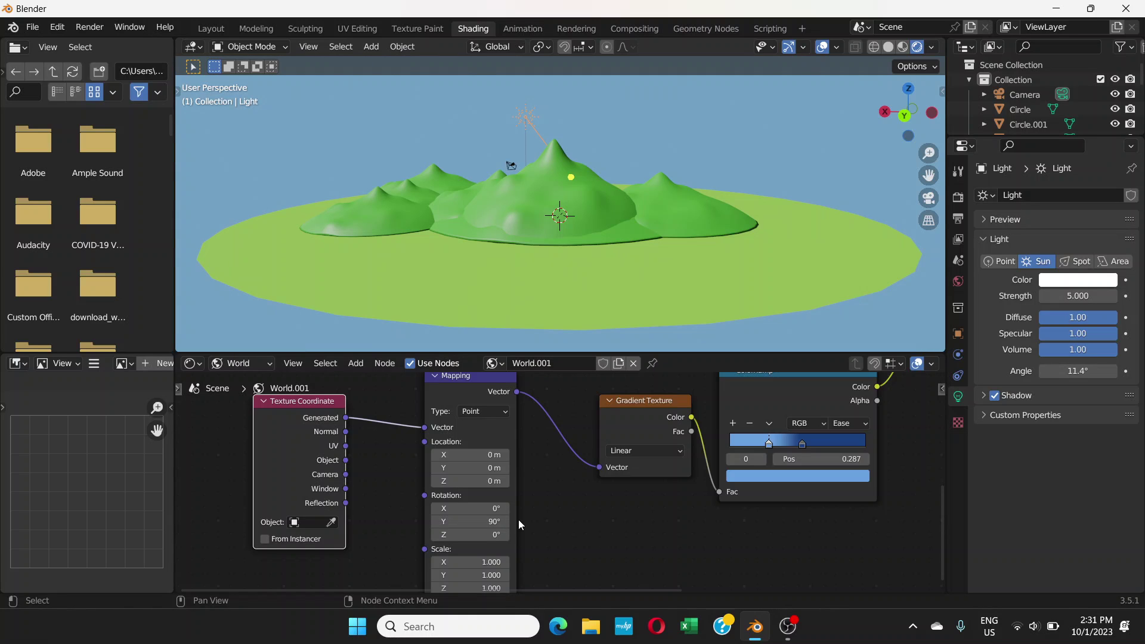
# Offset the Mapping Location X to 0.5 m to shift the sky gradient
pyautogui.scroll(-3, 492, 203)
pyautogui.scroll(-4, 491, 202)
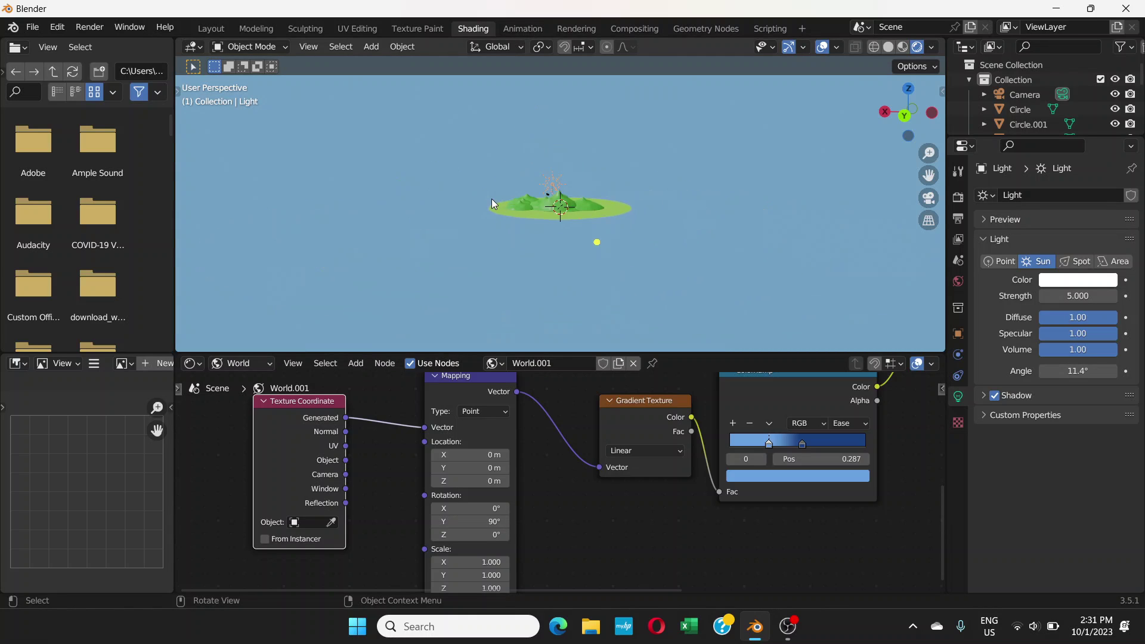
pyautogui.scroll(6, 492, 201)
pyautogui.scroll(5, 492, 199)
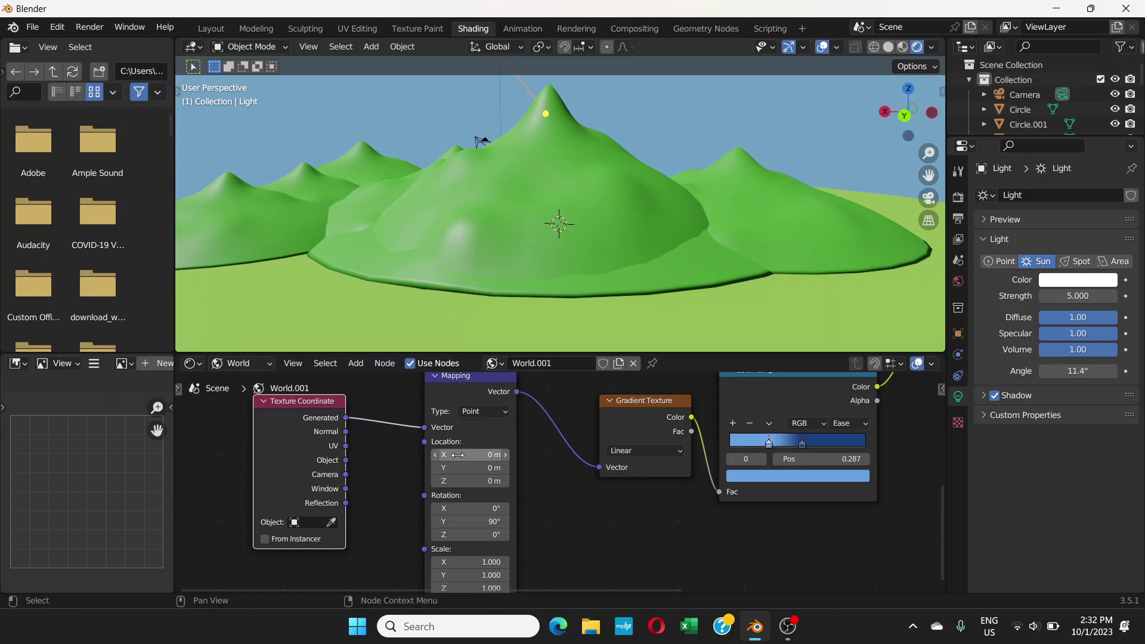
pyautogui.moveTo(486, 454)
pyautogui.mouseDown()
pyautogui.moveTo(525, 455)
pyautogui.moveTo(464, 455)
pyautogui.mouseUp()
pyautogui.scroll(1, 517, 249)
pyautogui.scroll(-4, 516, 249)
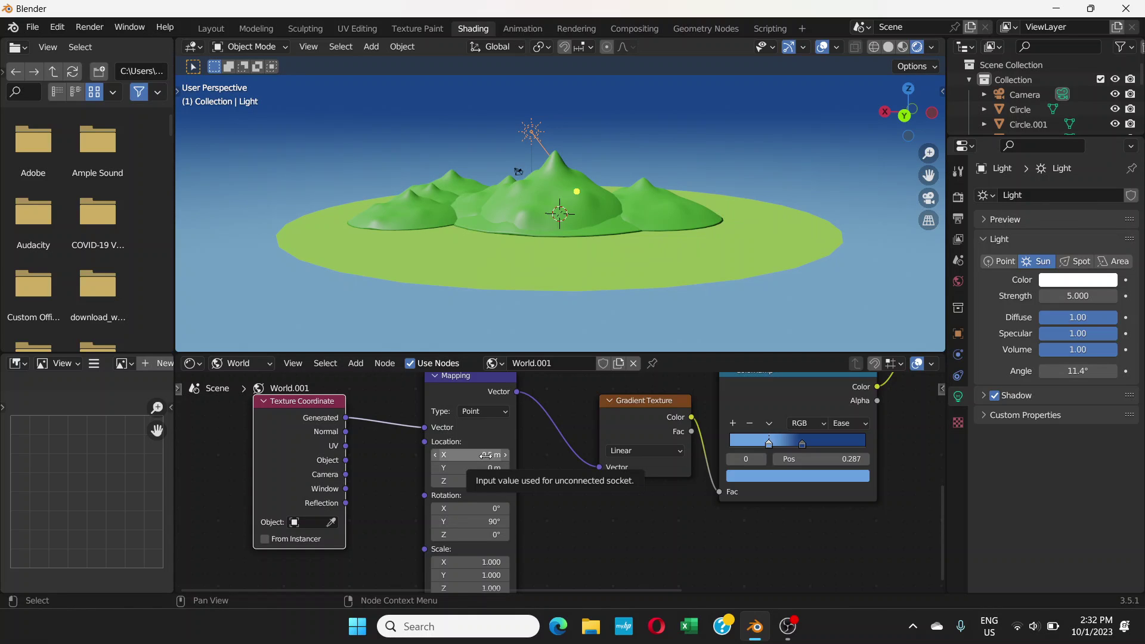
# Set Mapping Location X to 0.51 m and move the second ColorRamp stop to 0.324
pyautogui.moveTo(484, 455); pyautogui.dragTo(485, 455)
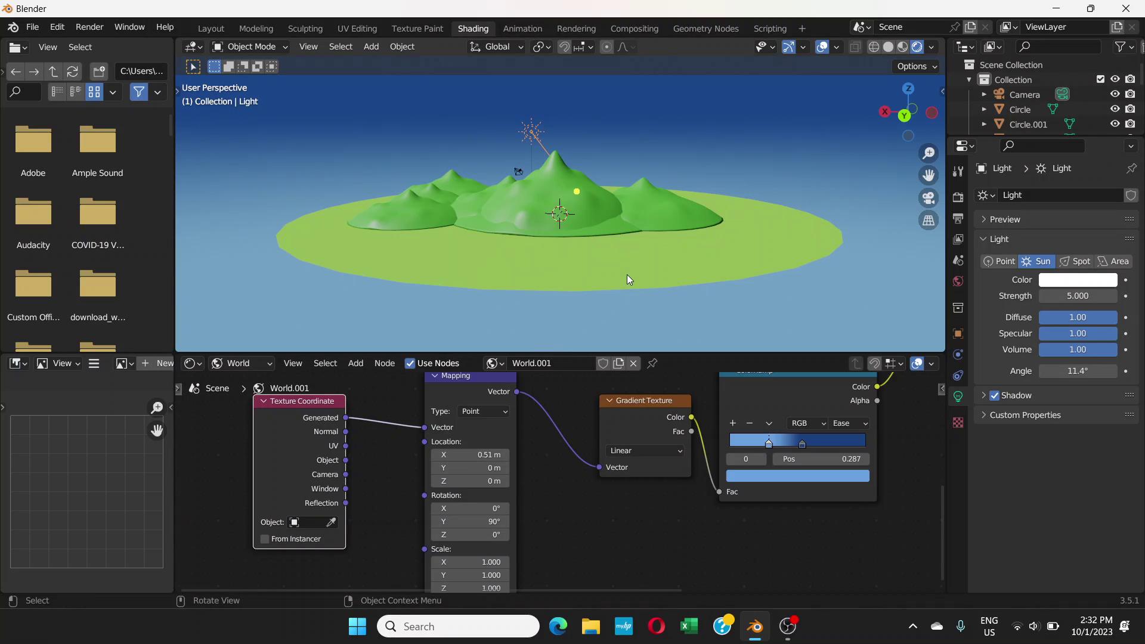
pyautogui.scroll(2, 636, 178)
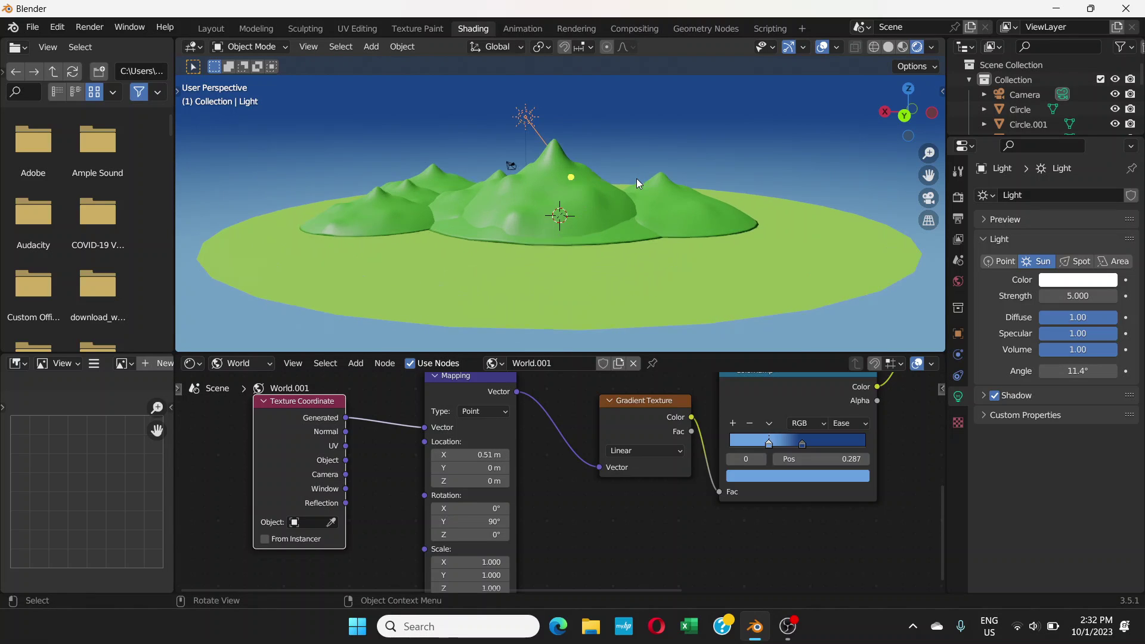
pyautogui.scroll(1, 636, 178)
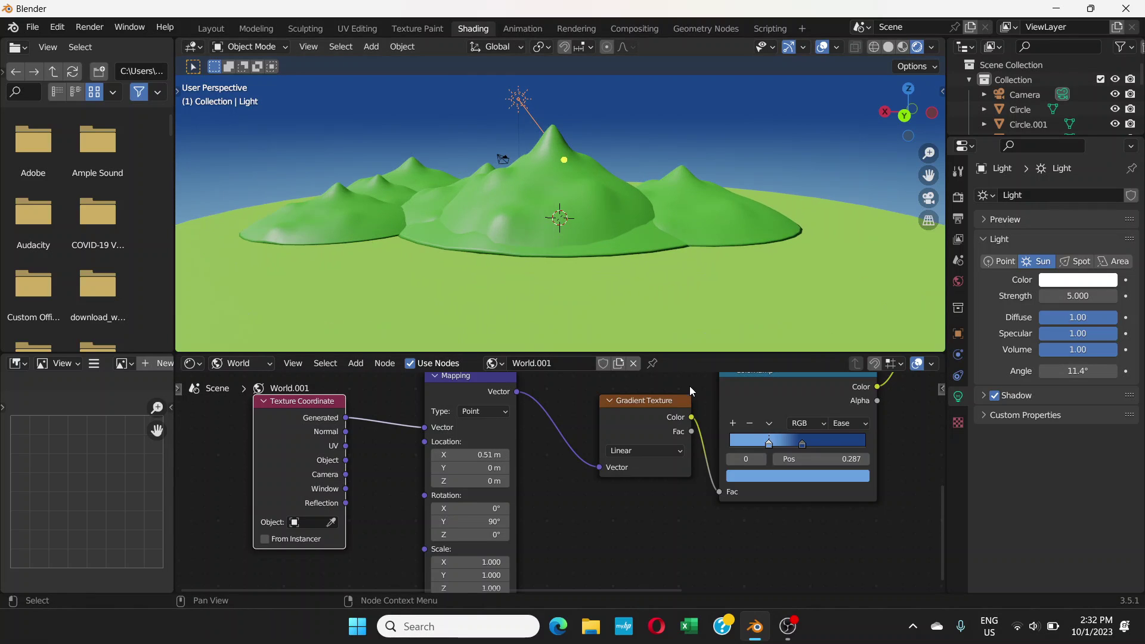
pyautogui.moveTo(803, 448)
pyautogui.mouseDown()
pyautogui.moveTo(760, 449)
pyautogui.moveTo(775, 449)
pyautogui.mouseUp()
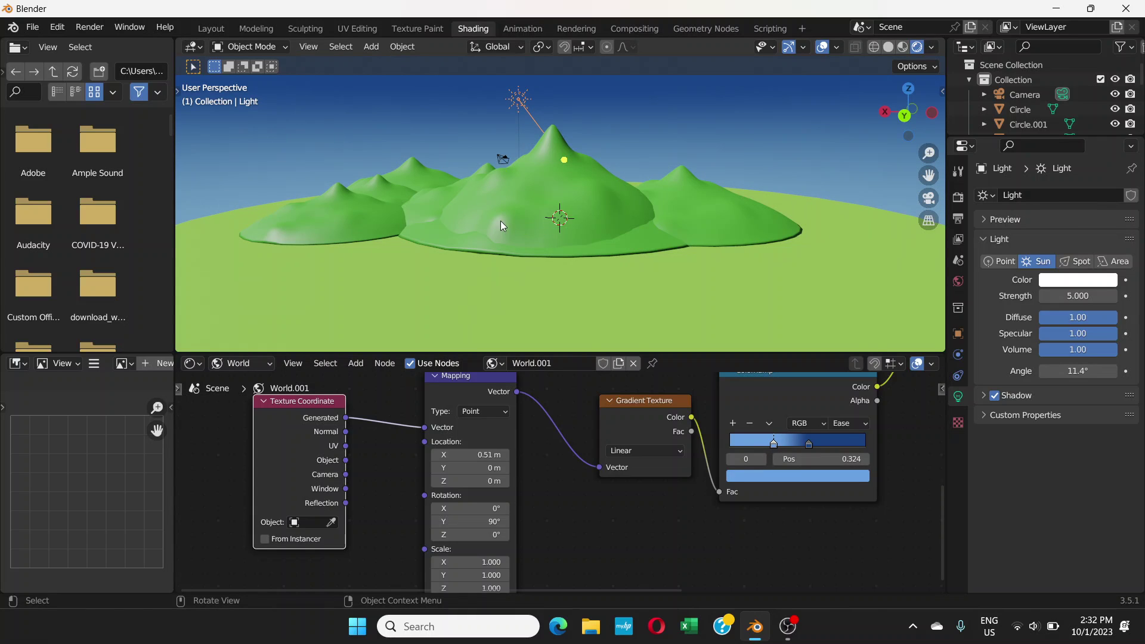
# Orbit around the island to check the sky, then return to the Layout workspace
pyautogui.moveTo(590, 181); pyautogui.dragTo(561, 197, button='middle')
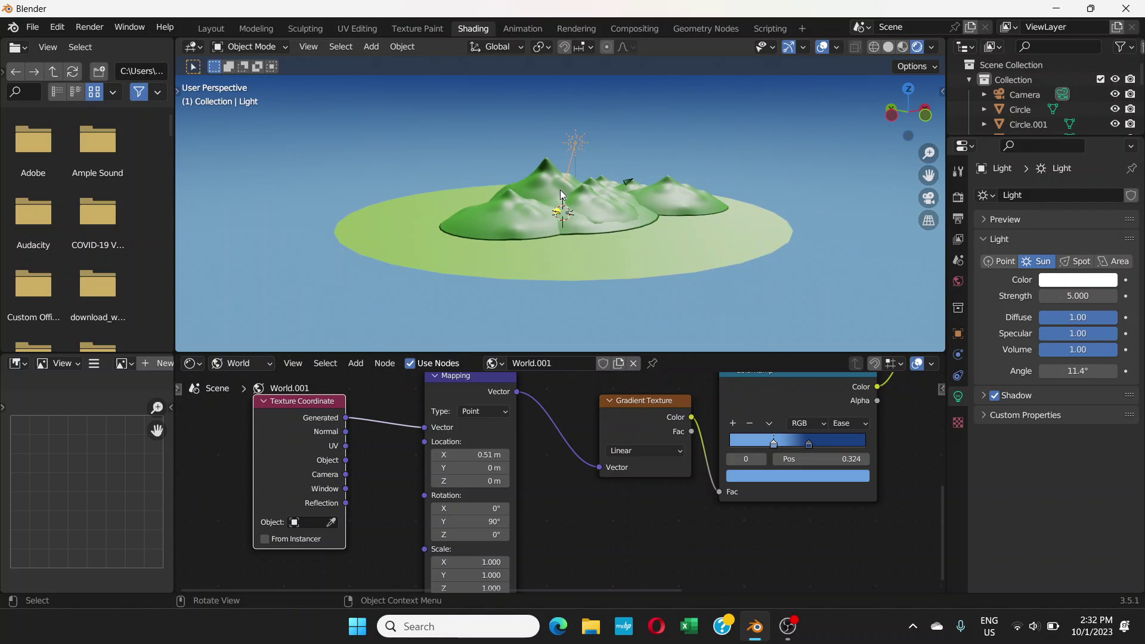
pyautogui.scroll(3, 560, 195)
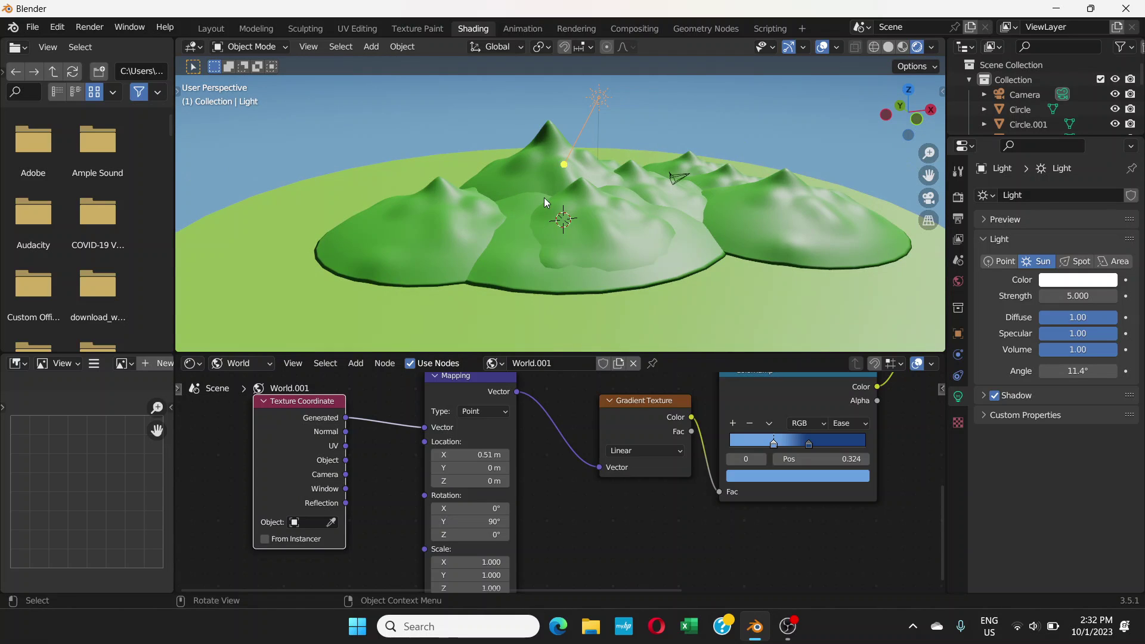
pyautogui.scroll(2, 551, 195)
pyautogui.scroll(-2, 551, 195)
pyautogui.scroll(-3, 551, 194)
pyautogui.moveTo(392, 187)
pyautogui.mouseDown(button='middle')
pyautogui.moveTo(639, 231)
pyautogui.moveTo(399, 205)
pyautogui.mouseUp(button='middle')
pyautogui.moveTo(534, 195); pyautogui.dragTo(710, 194, button='middle')
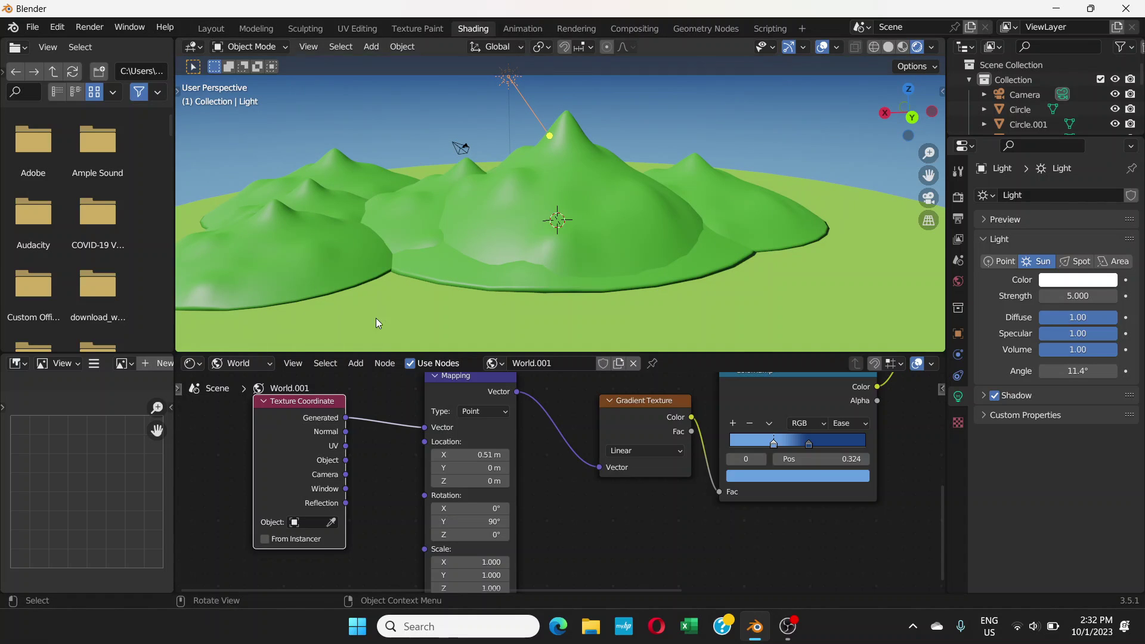
pyautogui.click(207, 29)
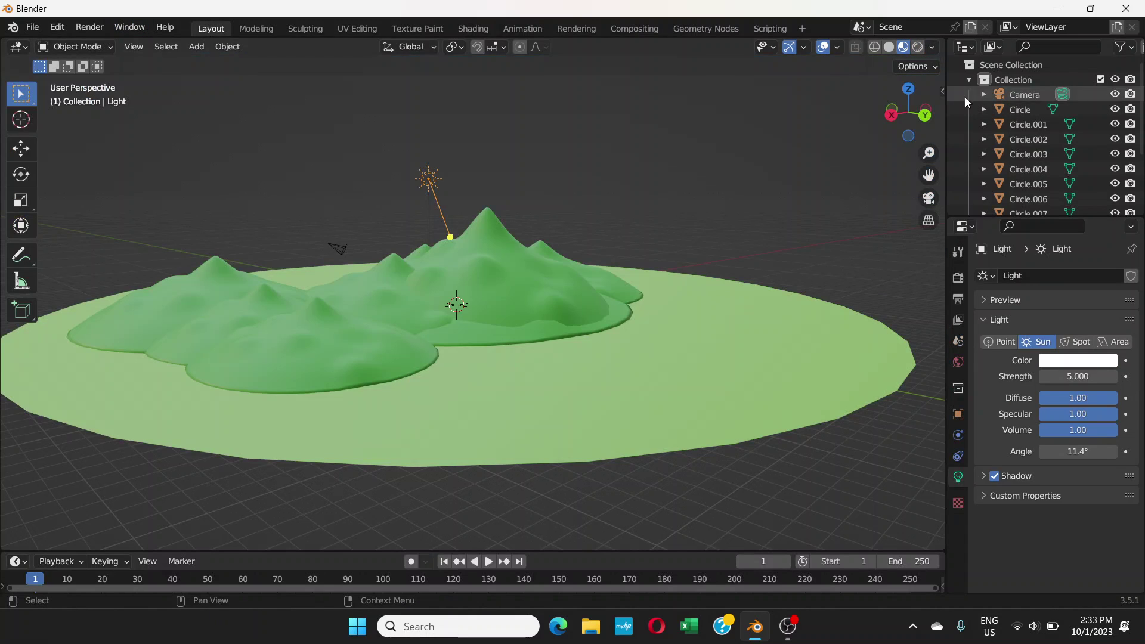
# Switch the viewport to Rendered shading with overlays hidden and orbit to inspect the hills
pyautogui.click(918, 47)
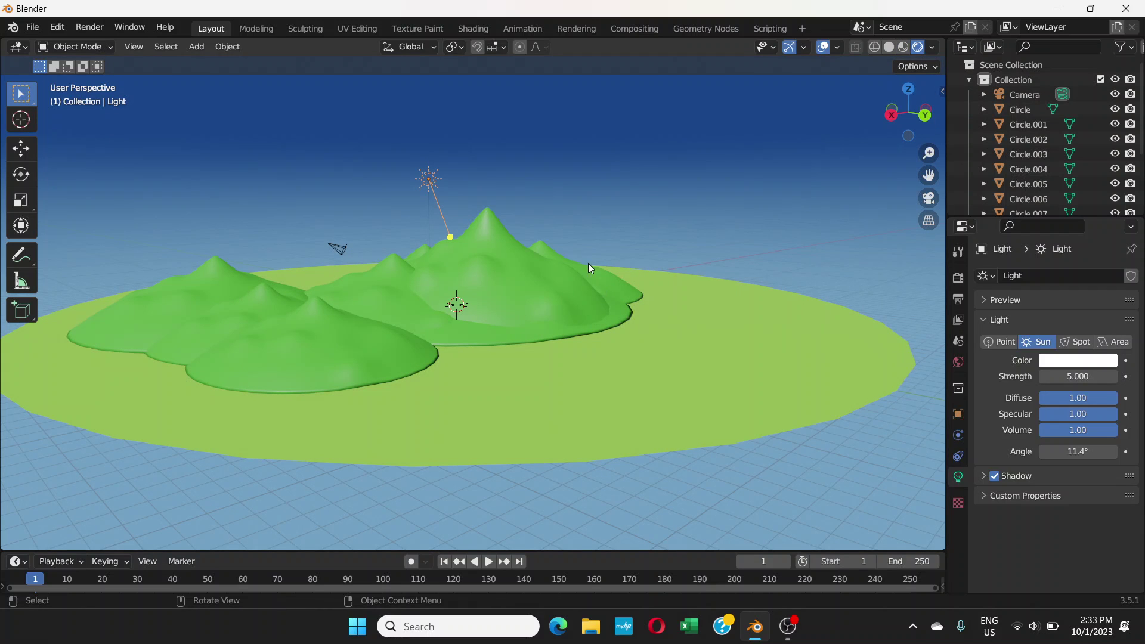
pyautogui.click(824, 47)
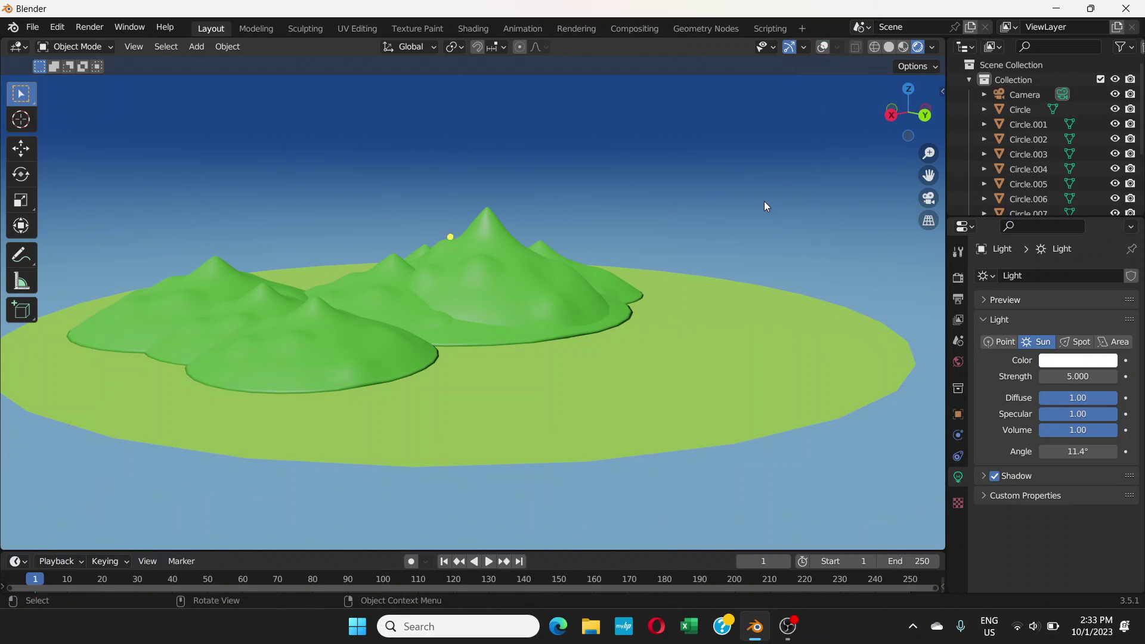
pyautogui.click(818, 415)
pyautogui.moveTo(776, 340); pyautogui.dragTo(443, 310, button='middle')
pyautogui.scroll(8, 492, 337)
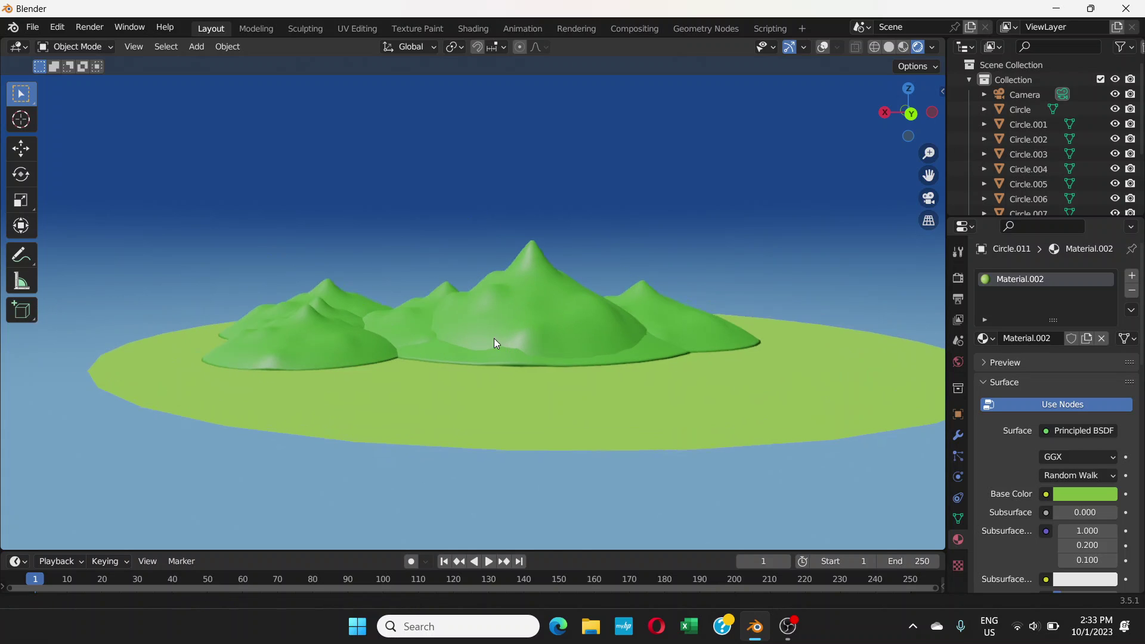
pyautogui.moveTo(533, 321); pyautogui.dragTo(719, 358, button='middle')
pyautogui.scroll(-5, 471, 331)
pyautogui.scroll(5, 472, 330)
pyautogui.scroll(5, 647, 332)
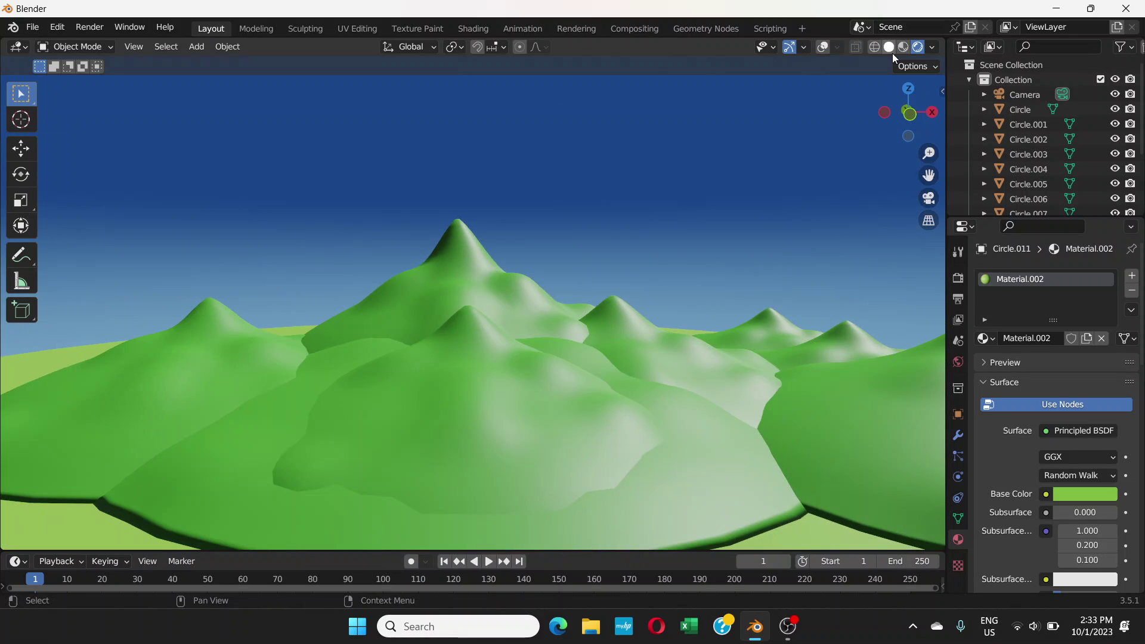
pyautogui.click(821, 48)
pyautogui.scroll(-3, 602, 232)
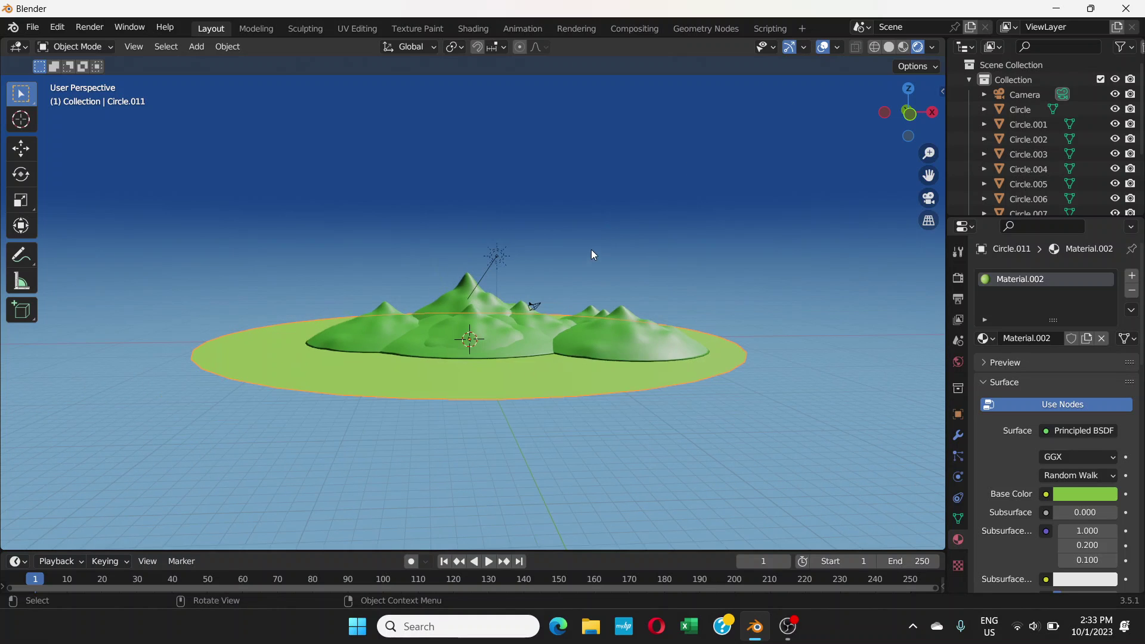
pyautogui.click(500, 256)
pyautogui.scroll(2, 501, 256)
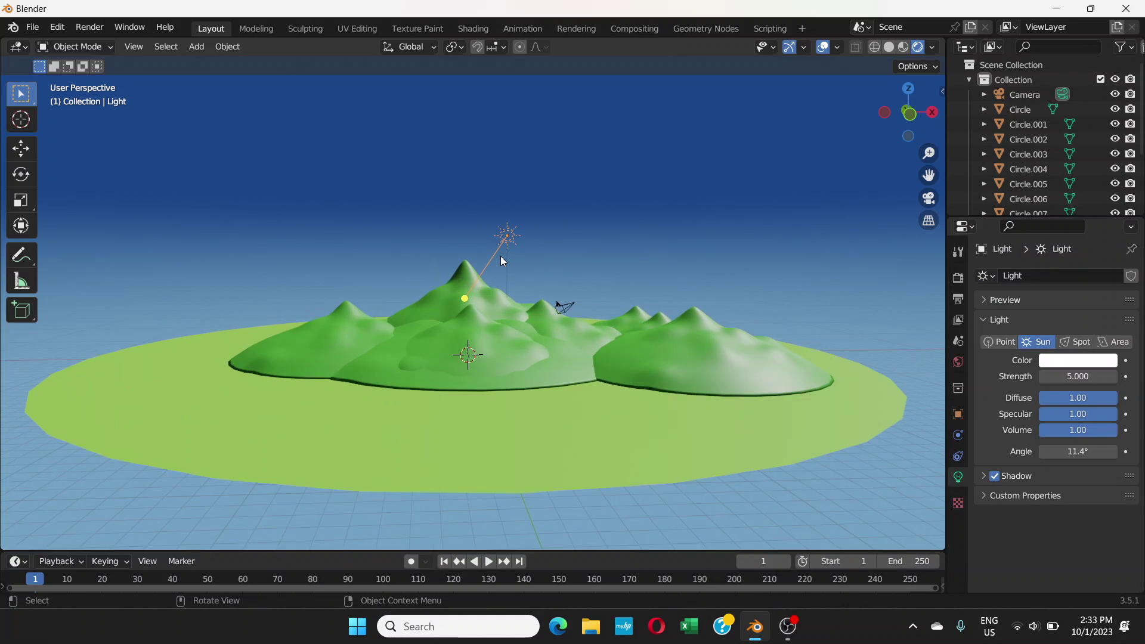
pyautogui.moveTo(465, 298); pyautogui.dragTo(510, 302)
pyautogui.moveTo(507, 302); pyautogui.dragTo(316, 298, button='middle')
pyautogui.scroll(2, 497, 290)
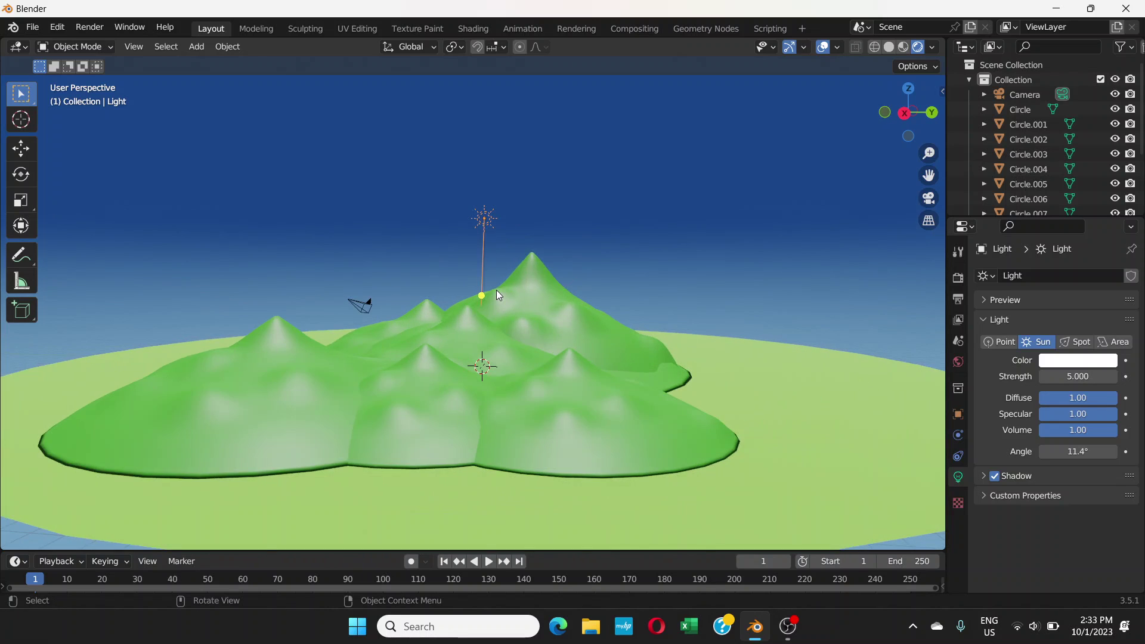
pyautogui.moveTo(482, 296)
pyautogui.mouseDown()
pyautogui.moveTo(486, 257)
pyautogui.moveTo(486, 284)
pyautogui.mouseUp()
pyautogui.scroll(-4, 488, 255)
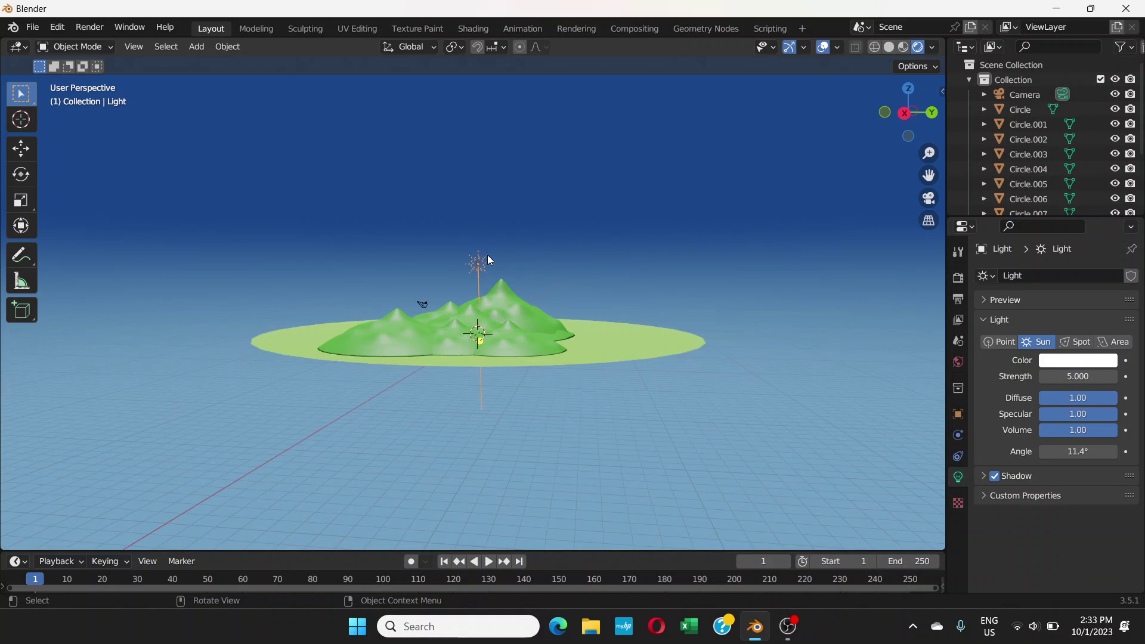
pyautogui.press('g')
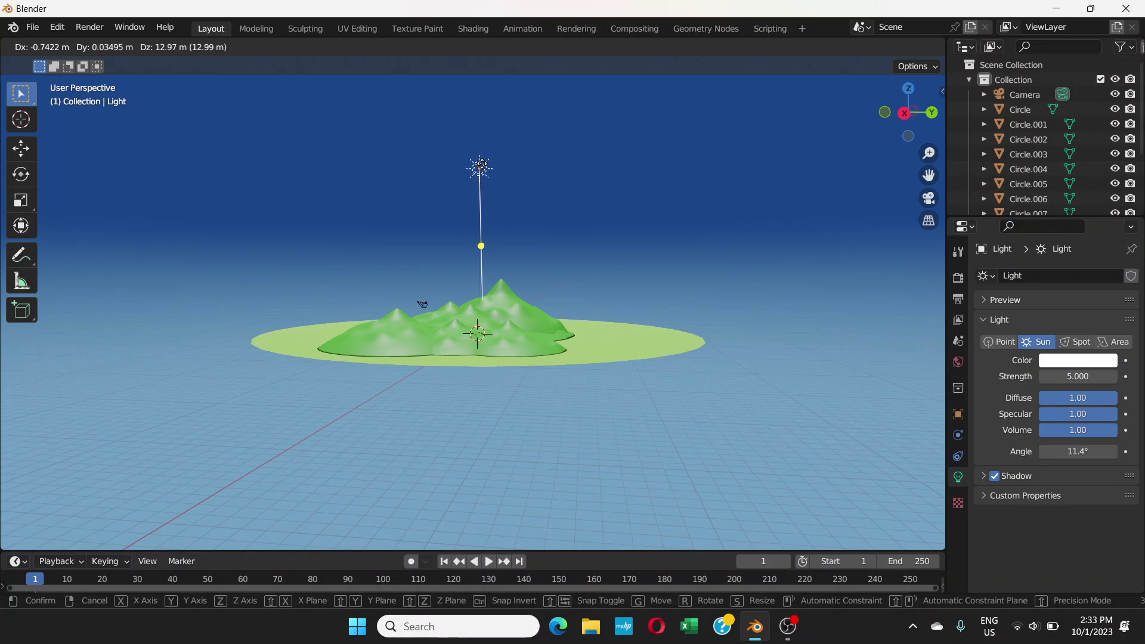
pyautogui.click(498, 215)
pyautogui.moveTo(498, 214); pyautogui.dragTo(474, 280, button='middle')
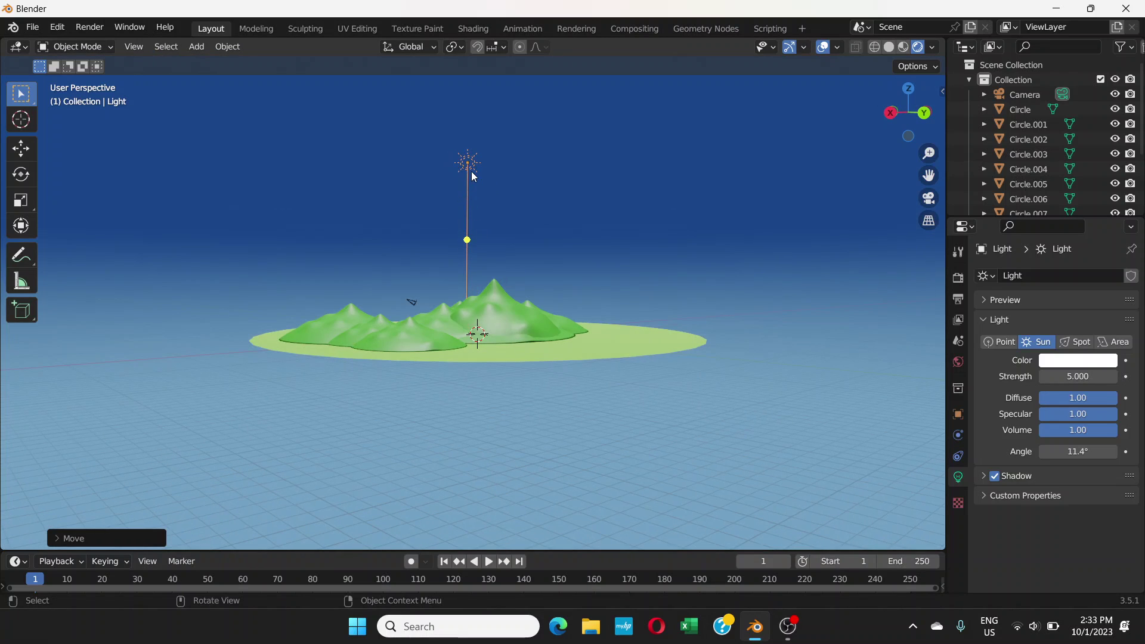
pyautogui.moveTo(467, 240); pyautogui.dragTo(472, 206)
pyautogui.click(1076, 377)
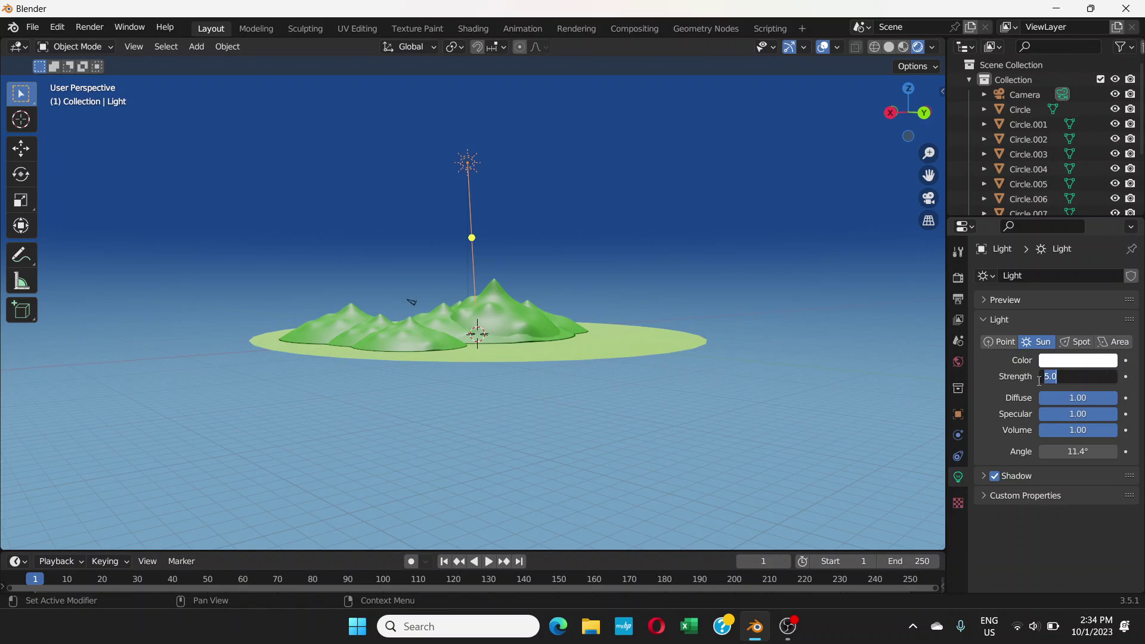
pyautogui.write('3')
pyautogui.press('Return')
pyautogui.scroll(6, 584, 302)
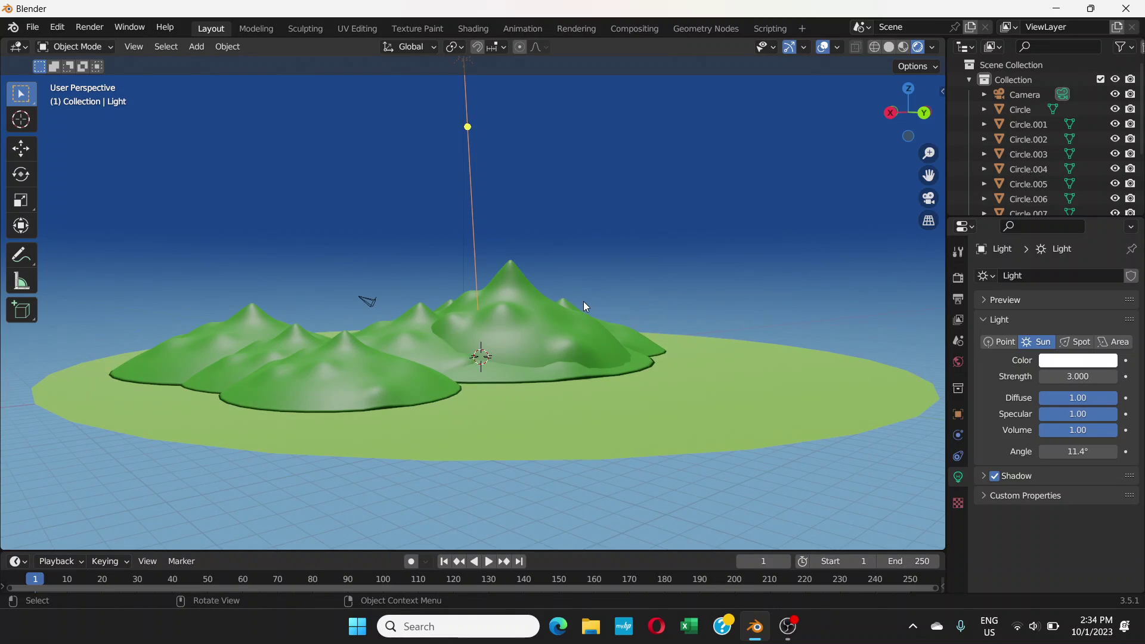
pyautogui.moveTo(578, 301); pyautogui.dragTo(474, 317, button='middle')
pyautogui.scroll(-3, 474, 317)
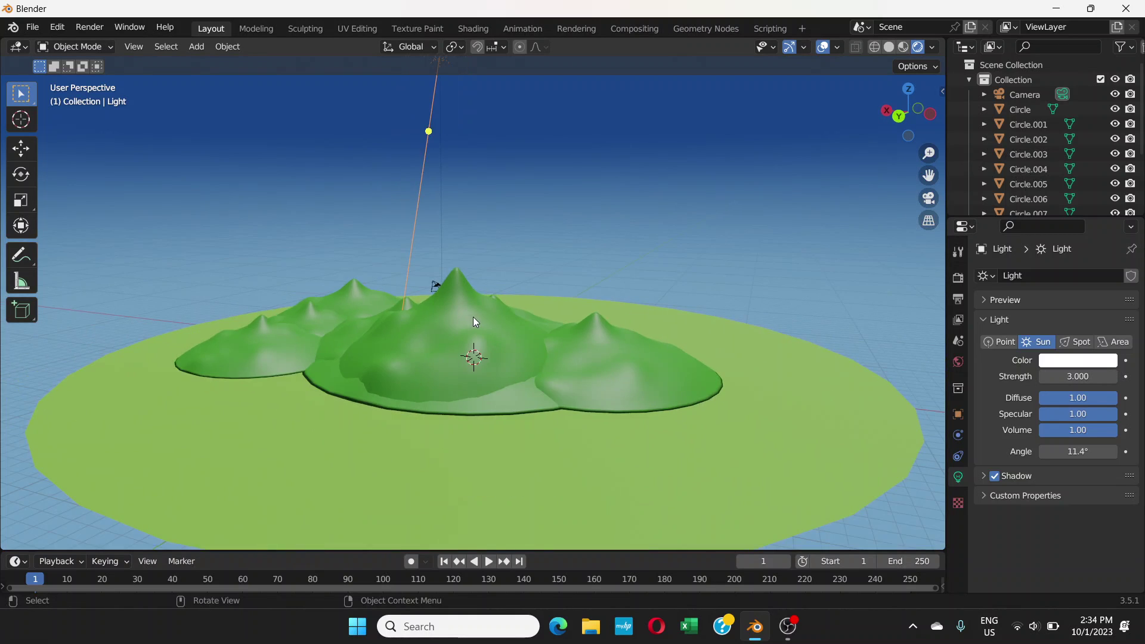
# Select the central mountain (Circle.009) and raise its material Roughness from 0.500 to 0.665
pyautogui.click(515, 306)
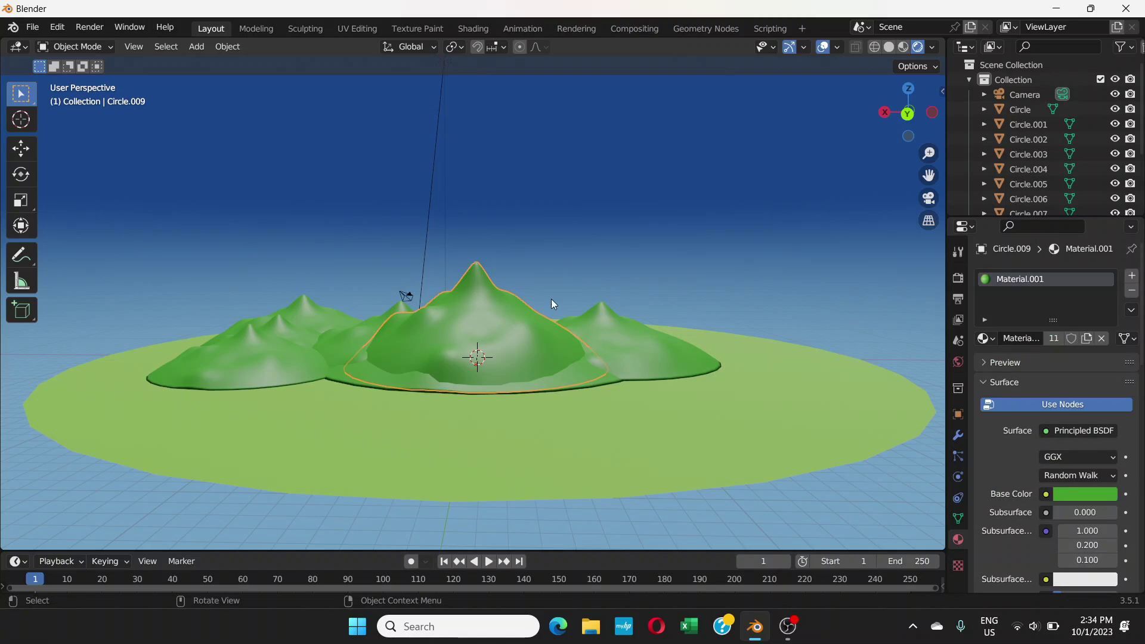
pyautogui.scroll(2, 453, 318)
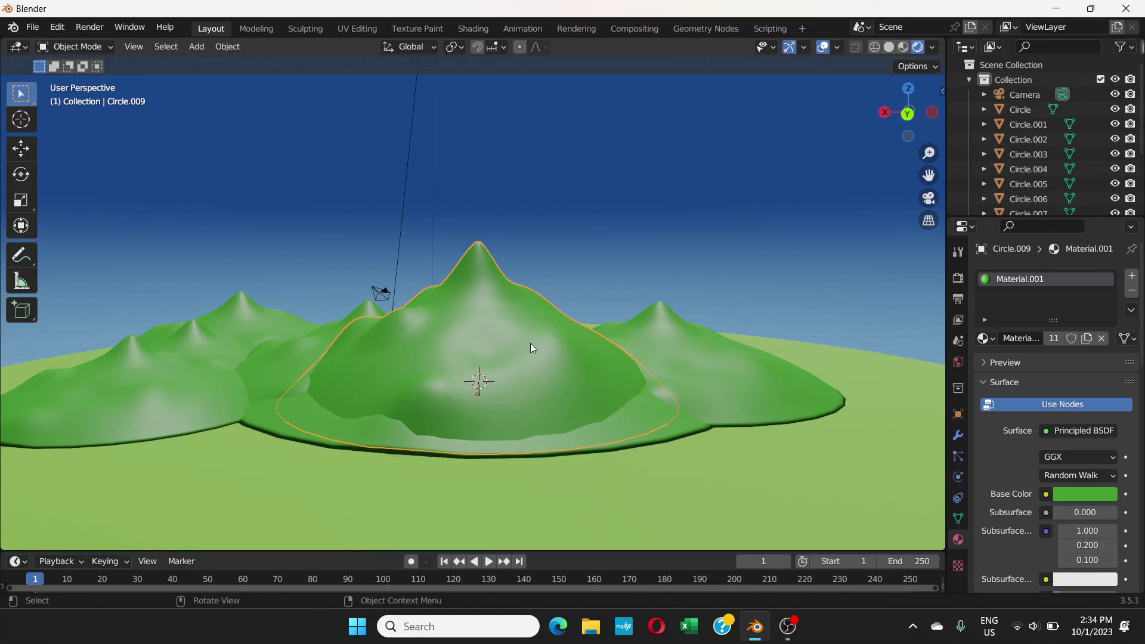
pyautogui.scroll(-8, 1052, 460)
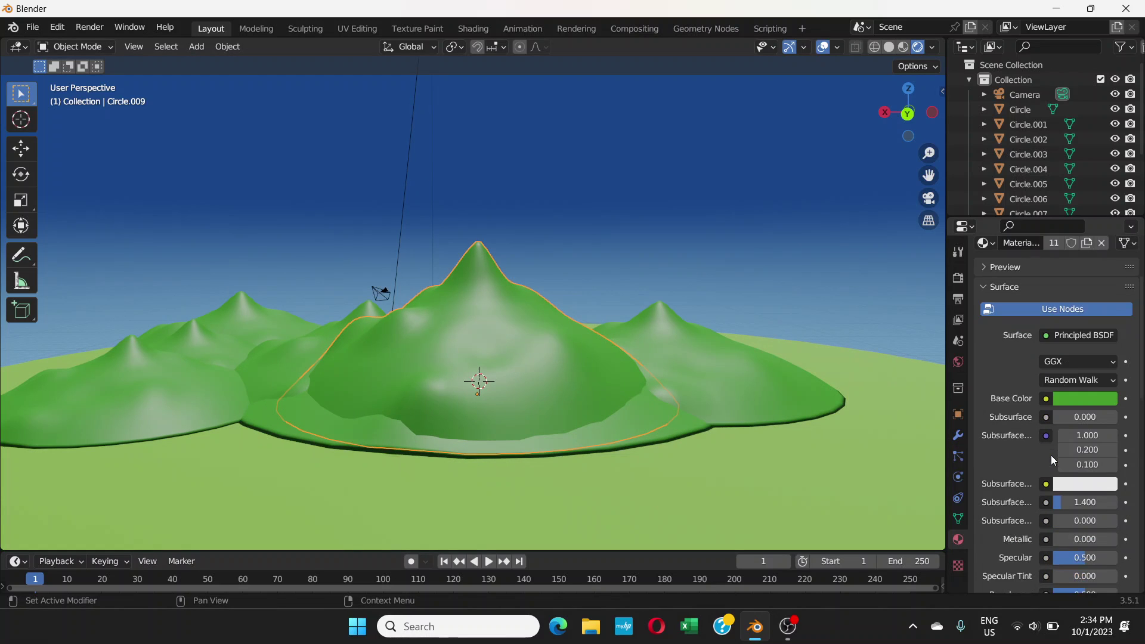
pyautogui.scroll(-4, 1051, 456)
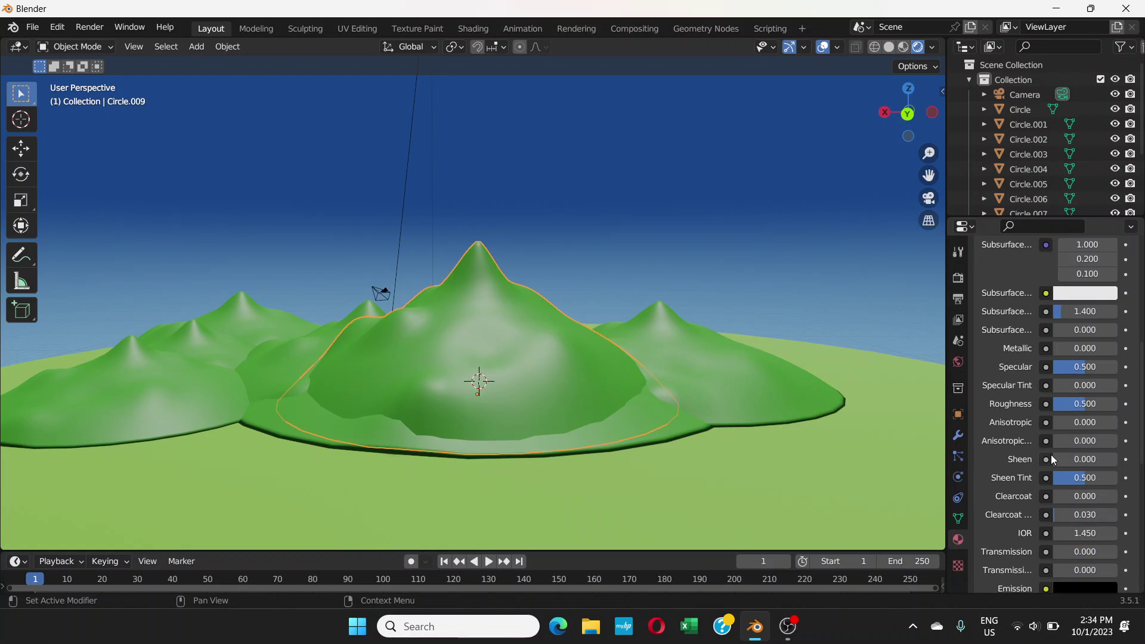
pyautogui.scroll(2, 1052, 454)
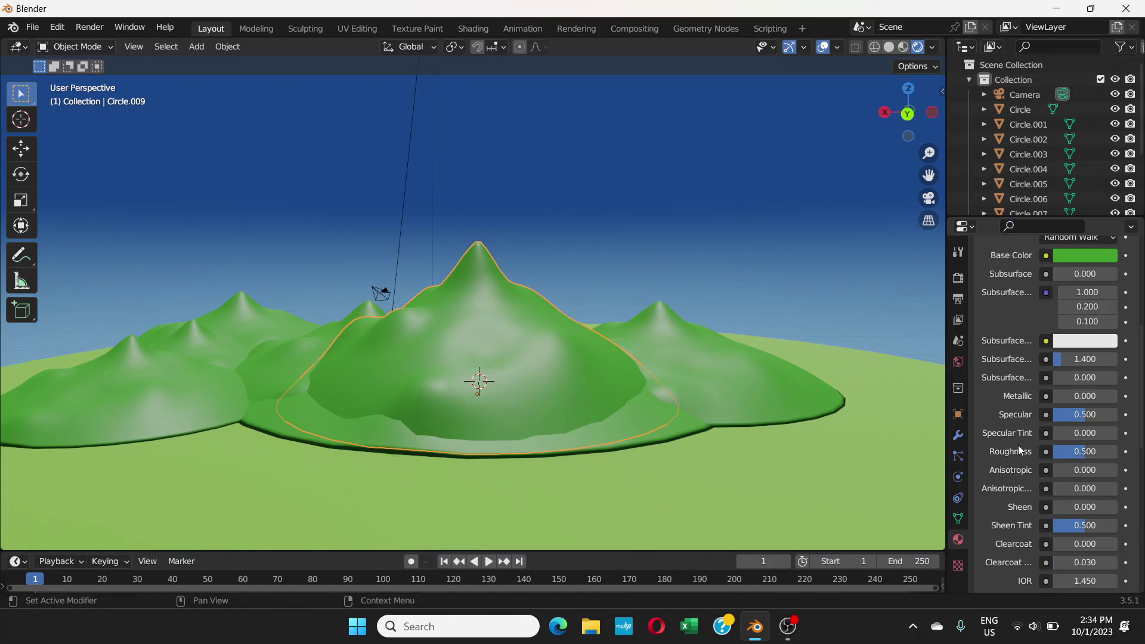
pyautogui.moveTo(1085, 451); pyautogui.dragTo(1095, 451)
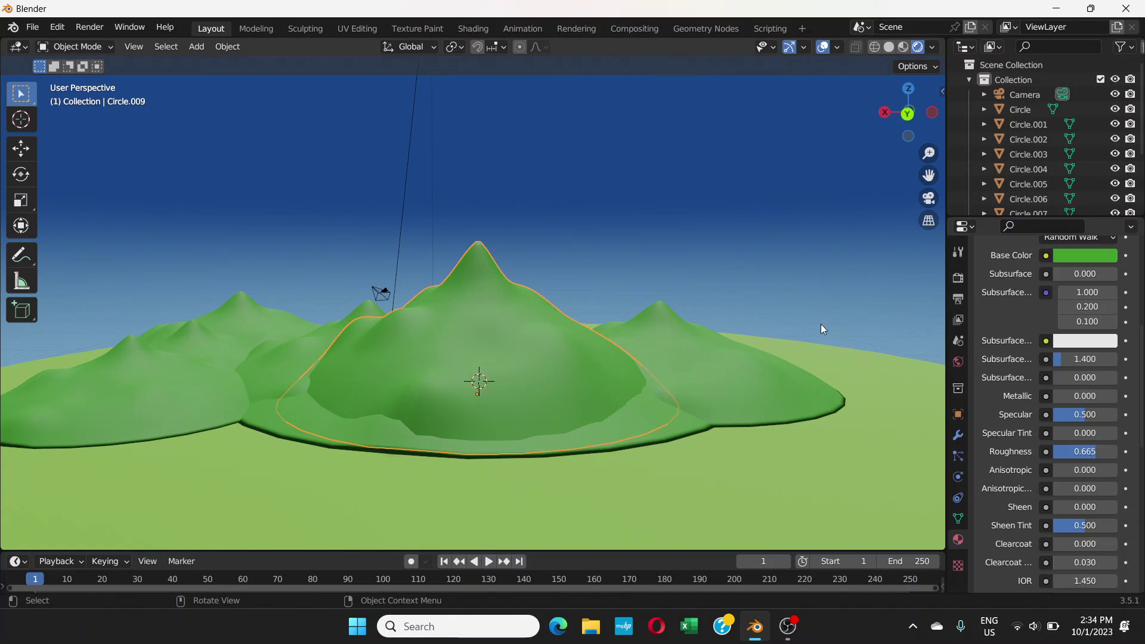
pyautogui.moveTo(792, 335); pyautogui.dragTo(685, 356, button='middle')
pyautogui.scroll(5, 606, 325)
pyautogui.scroll(-3, 685, 358)
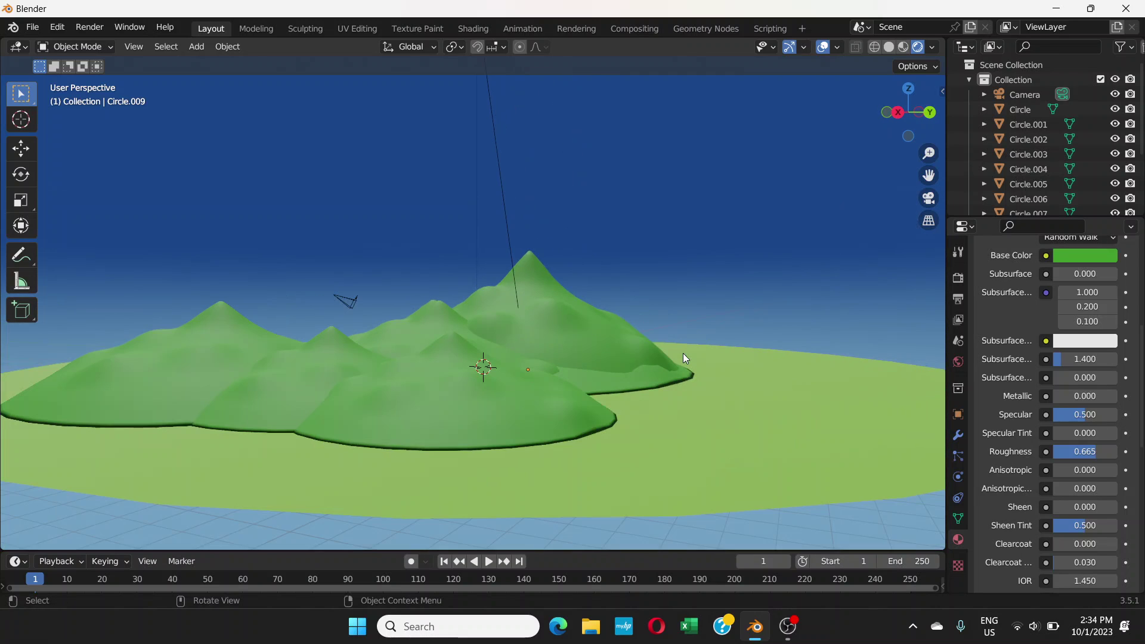
# Give the ground disc Circle.011 a deep navy base colour (H 0.644, S 0.919, V 0.070)
pyautogui.click(694, 399)
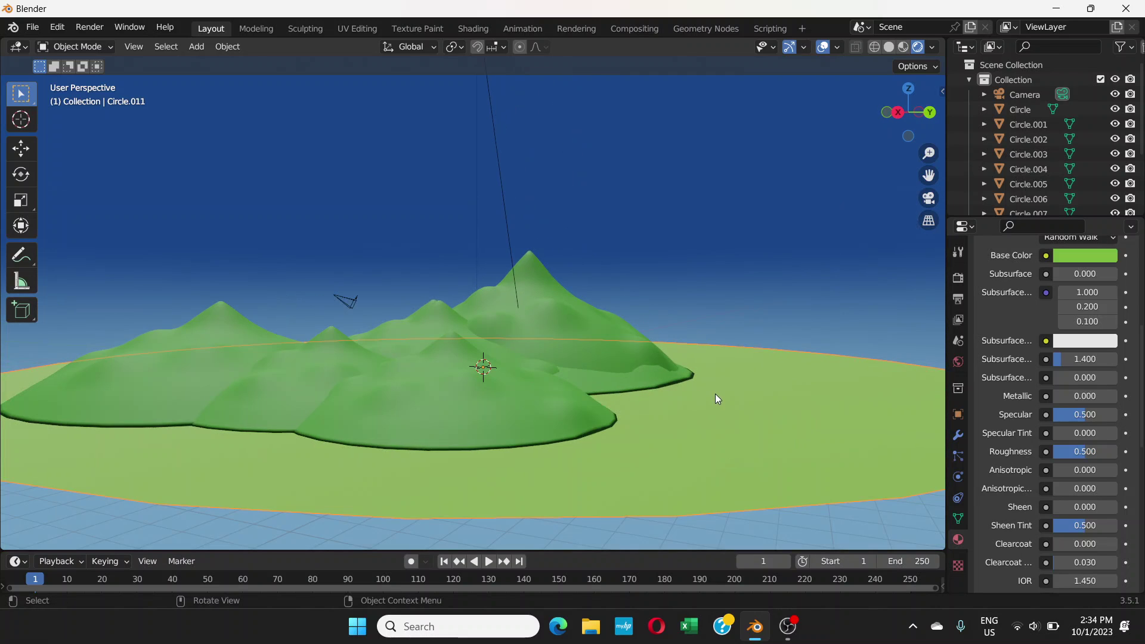
pyautogui.click(1081, 258)
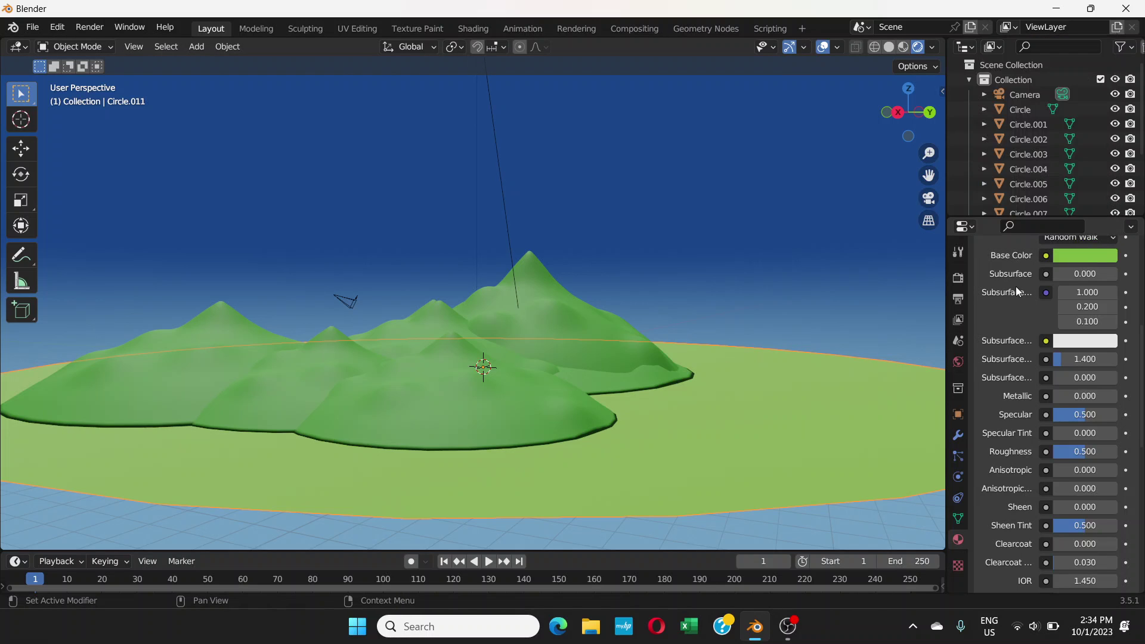
pyautogui.click(1086, 257)
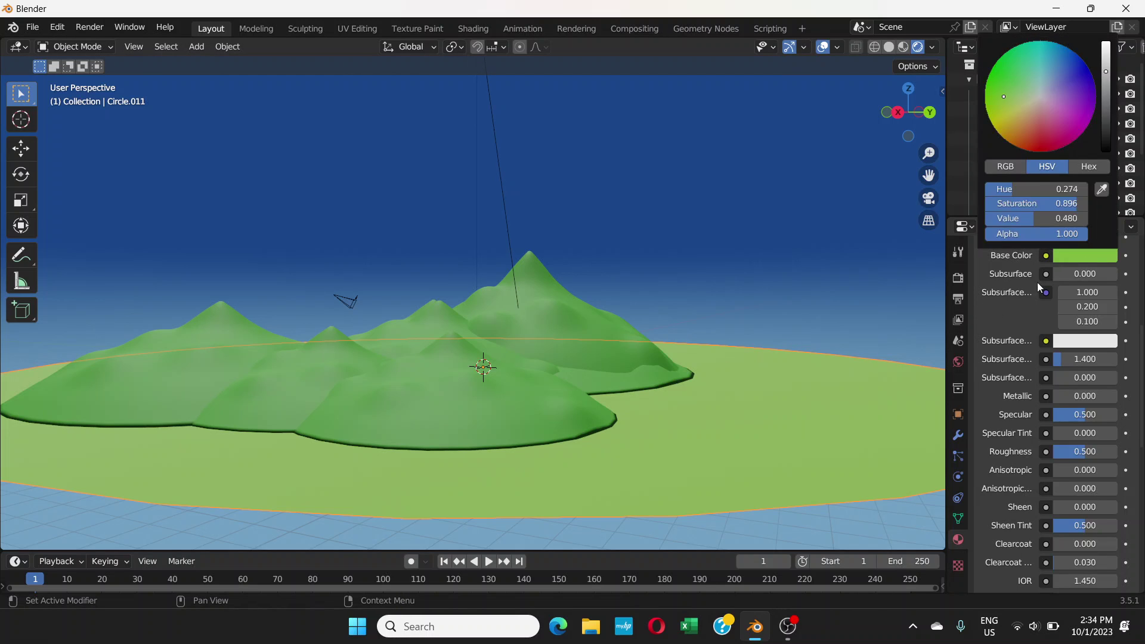
pyautogui.click(1075, 261)
pyautogui.moveTo(1004, 102)
pyautogui.mouseDown()
pyautogui.moveTo(996, 84)
pyautogui.moveTo(1032, 54)
pyautogui.moveTo(1106, 81)
pyautogui.moveTo(1106, 105)
pyautogui.mouseUp()
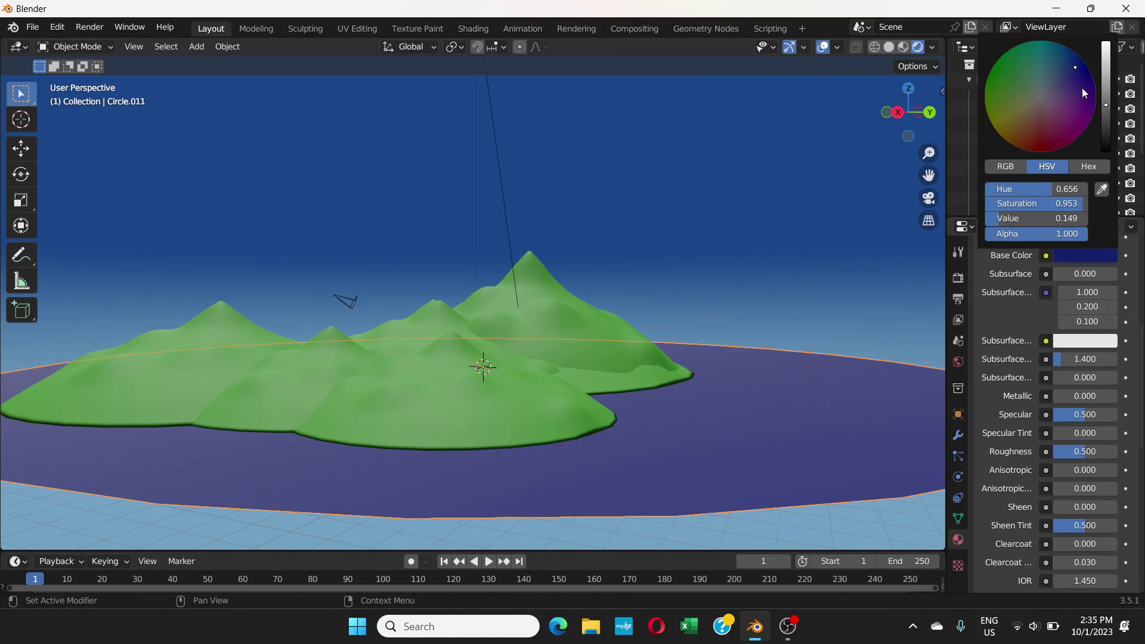
pyautogui.moveTo(1068, 69); pyautogui.dragTo(1066, 60)
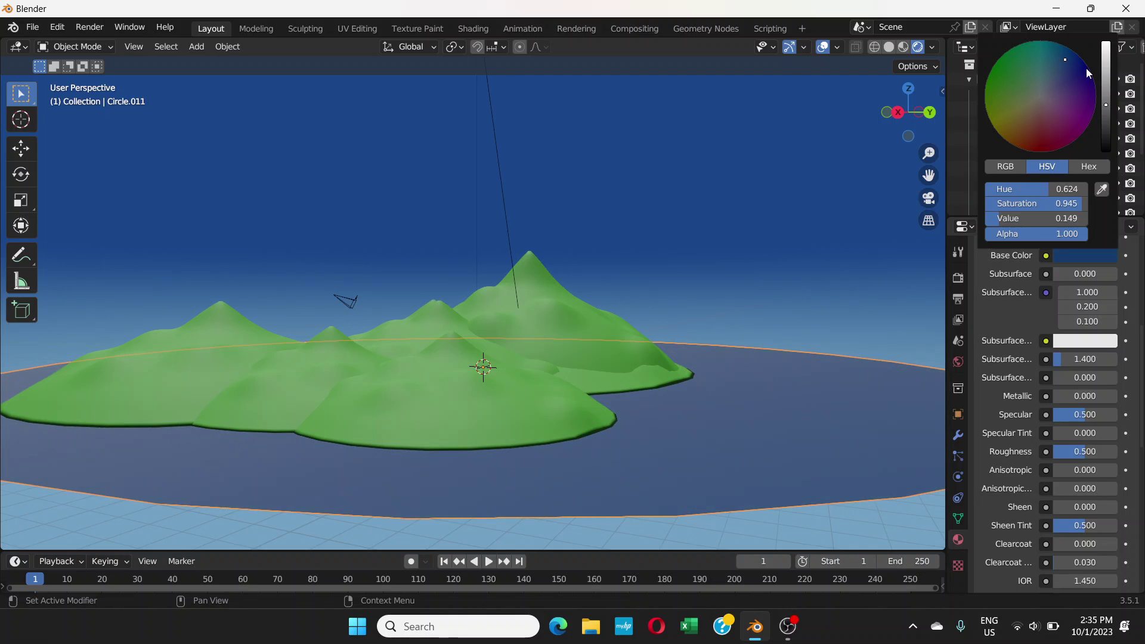
pyautogui.moveTo(1107, 105); pyautogui.dragTo(1106, 118)
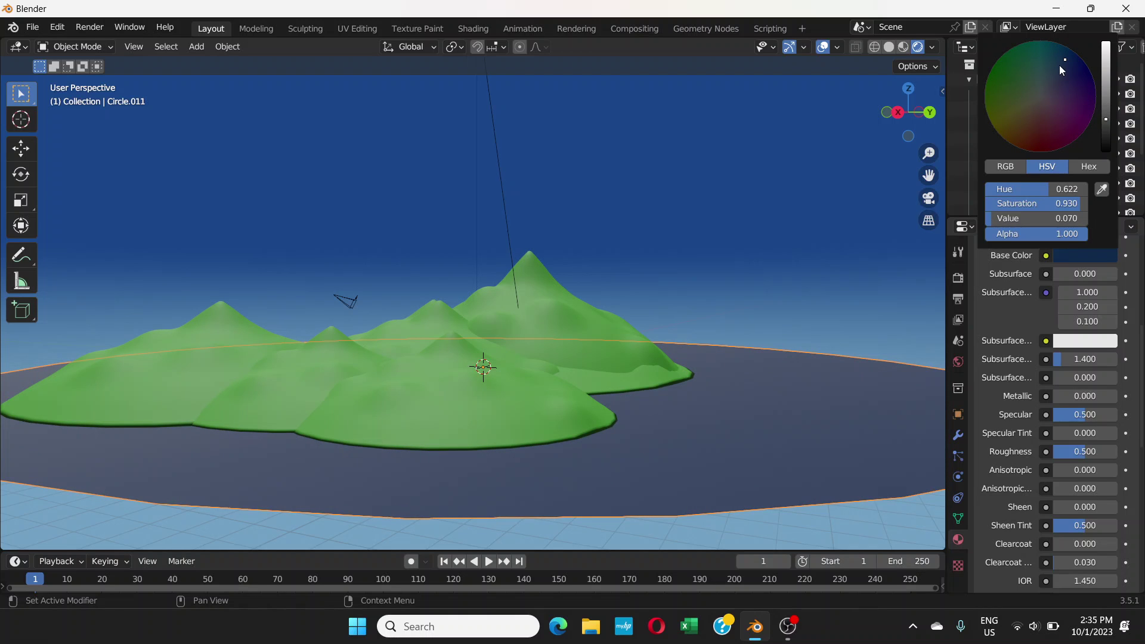
pyautogui.moveTo(1069, 62); pyautogui.dragTo(1071, 66)
pyautogui.moveTo(1106, 121); pyautogui.dragTo(1107, 99)
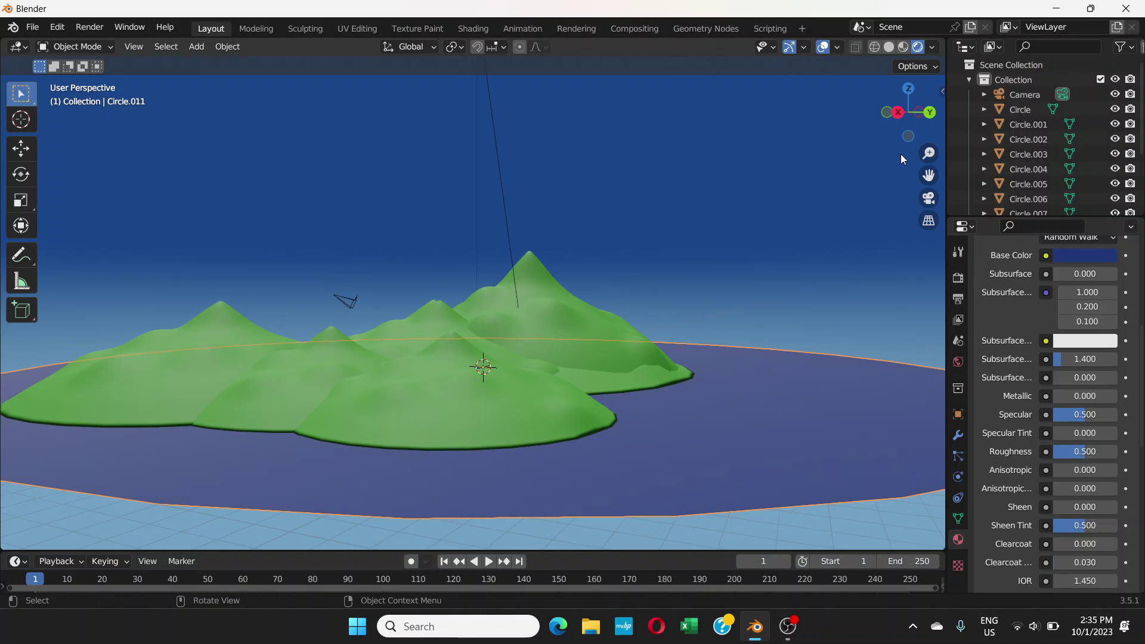
# Hide the viewport overlays and orbit for a clean view of the island
pyautogui.moveTo(806, 298); pyautogui.dragTo(770, 319, button='middle')
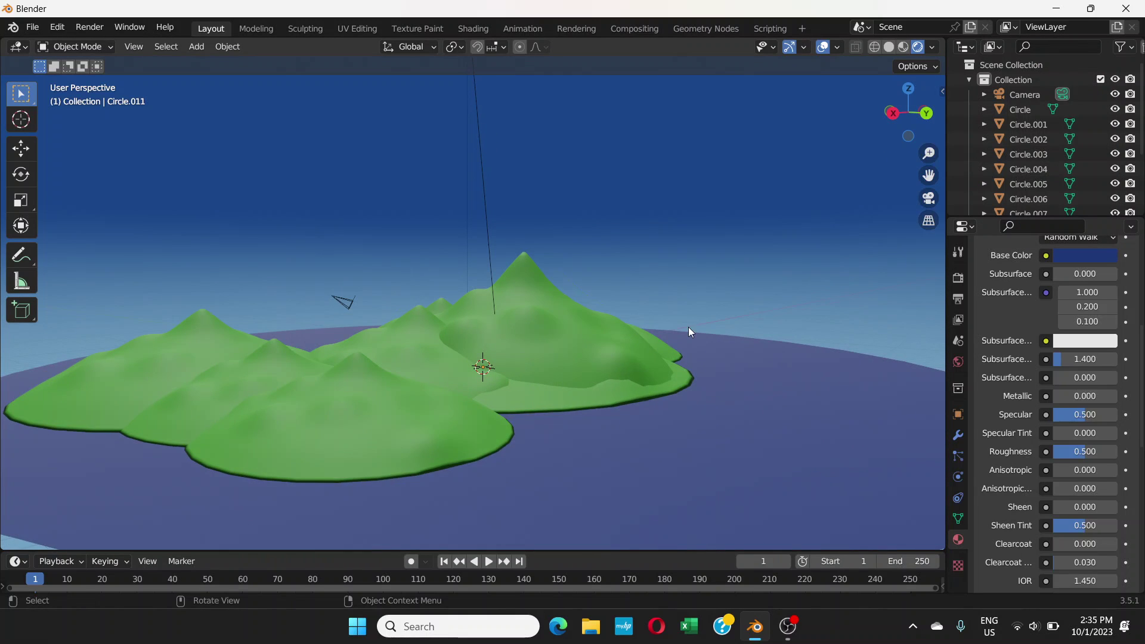
pyautogui.scroll(1, 688, 327)
pyautogui.scroll(1, 688, 327)
pyautogui.moveTo(689, 326); pyautogui.dragTo(669, 318, button='middle')
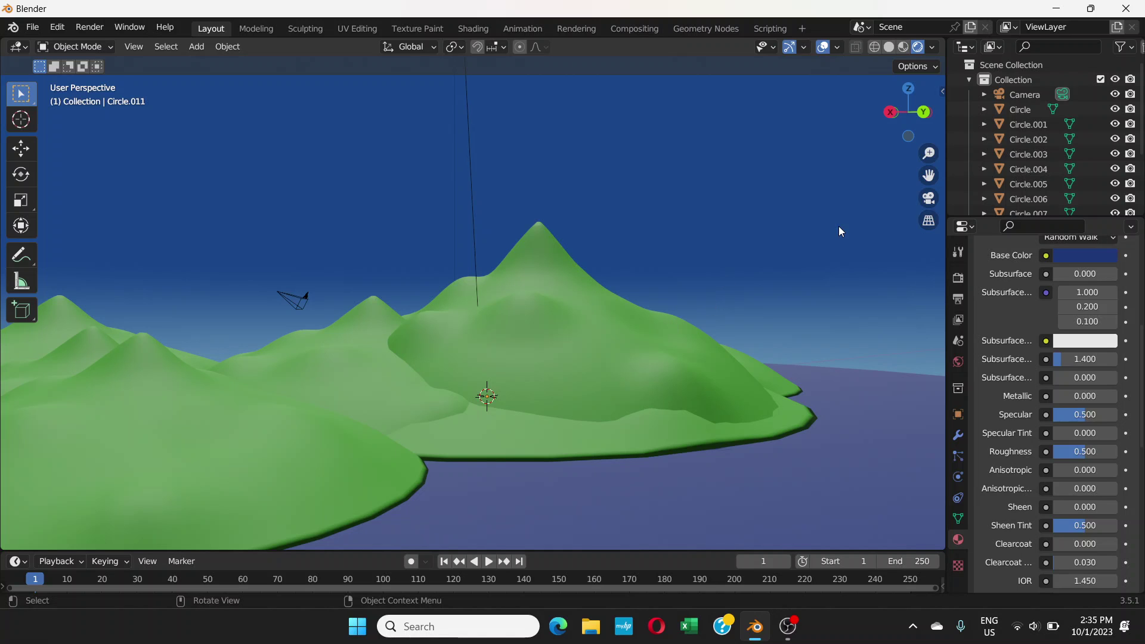
pyautogui.click(827, 48)
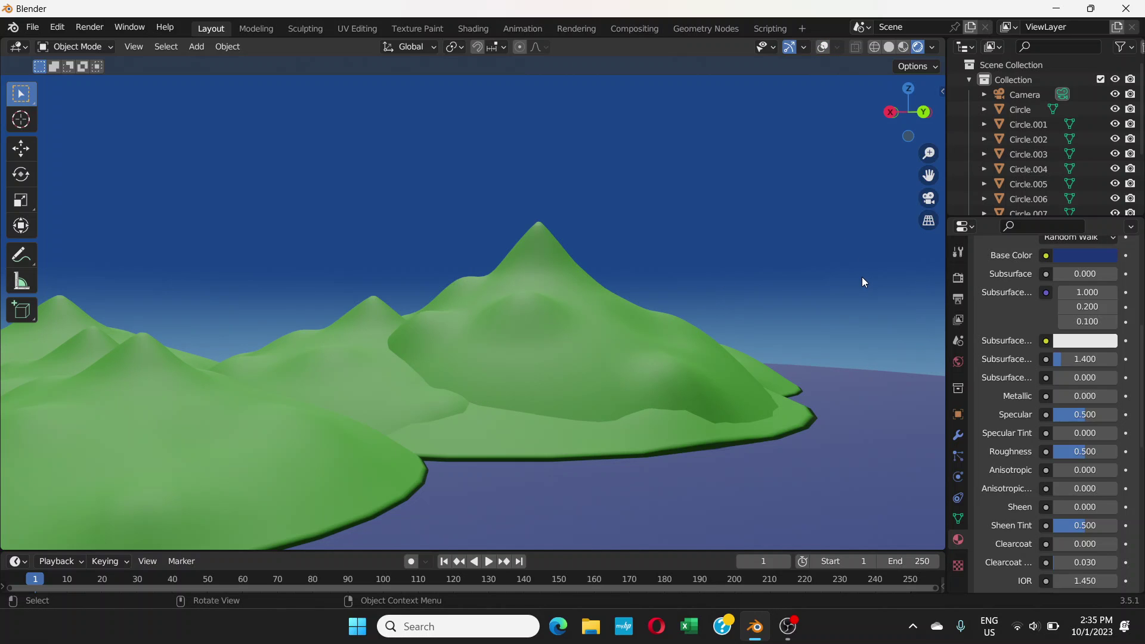
pyautogui.moveTo(862, 278); pyautogui.dragTo(848, 284, button='middle')
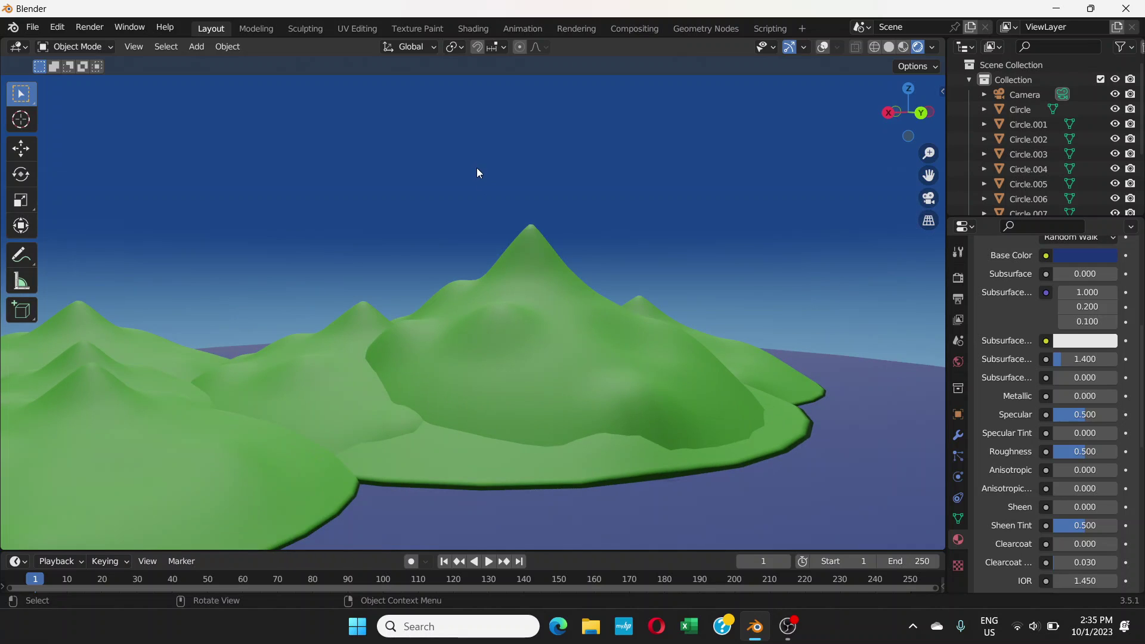
# In the Shading workspace, slide the World Color Ramp stops left and preview in Layout
pyautogui.click(473, 27)
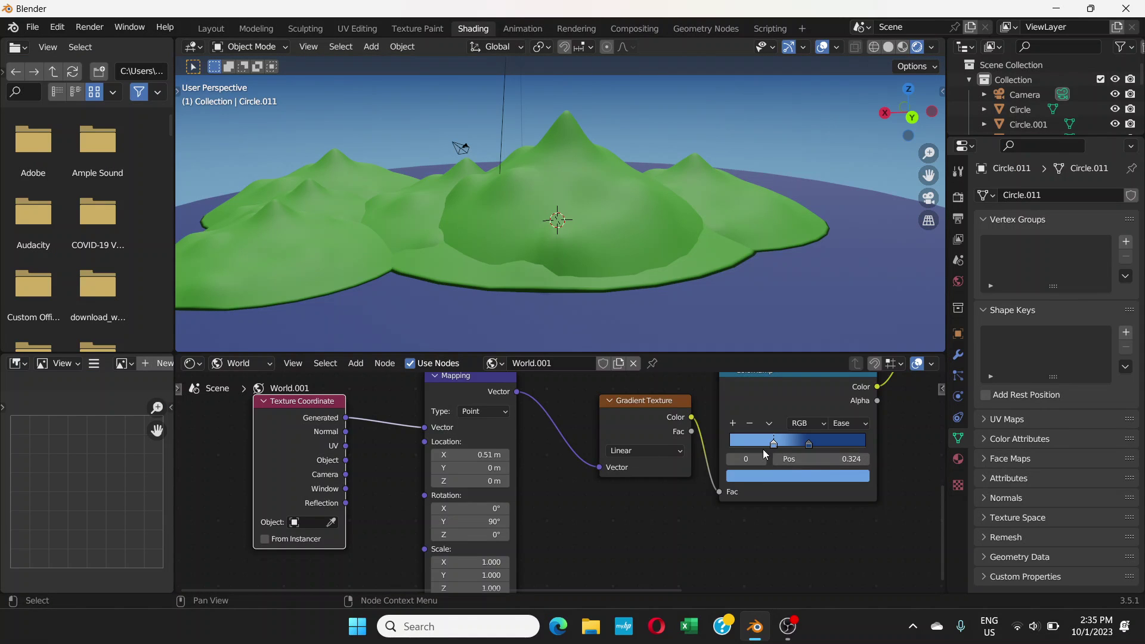
pyautogui.moveTo(776, 447); pyautogui.dragTo(770, 446)
pyautogui.scroll(-3, 450, 226)
pyautogui.moveTo(450, 225); pyautogui.dragTo(412, 211, button='middle')
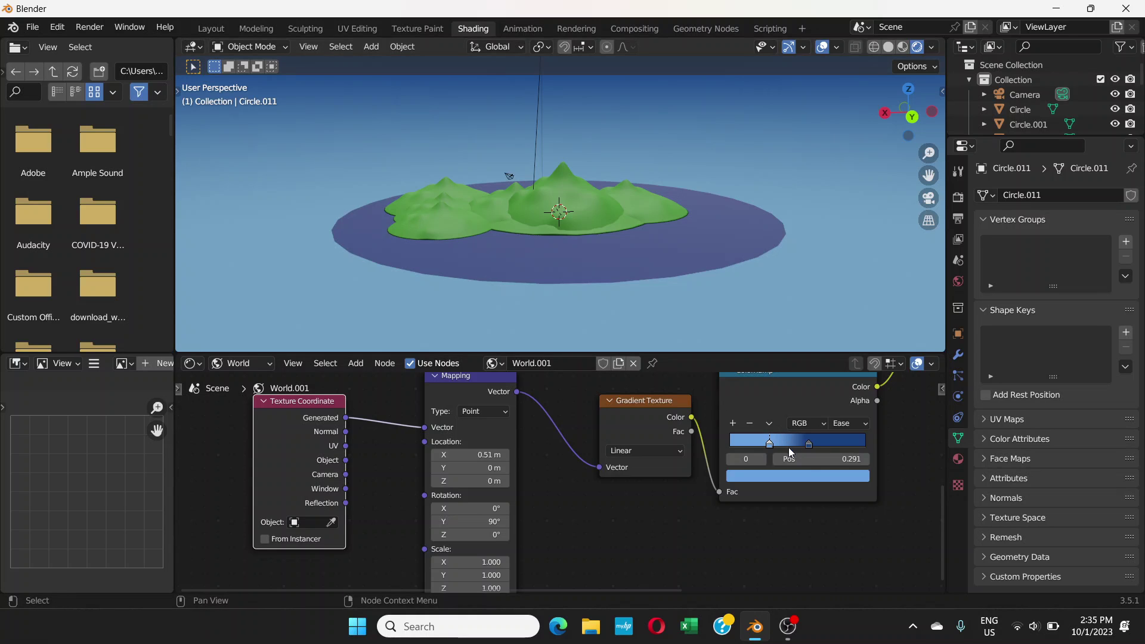
pyautogui.moveTo(810, 445); pyautogui.dragTo(757, 445)
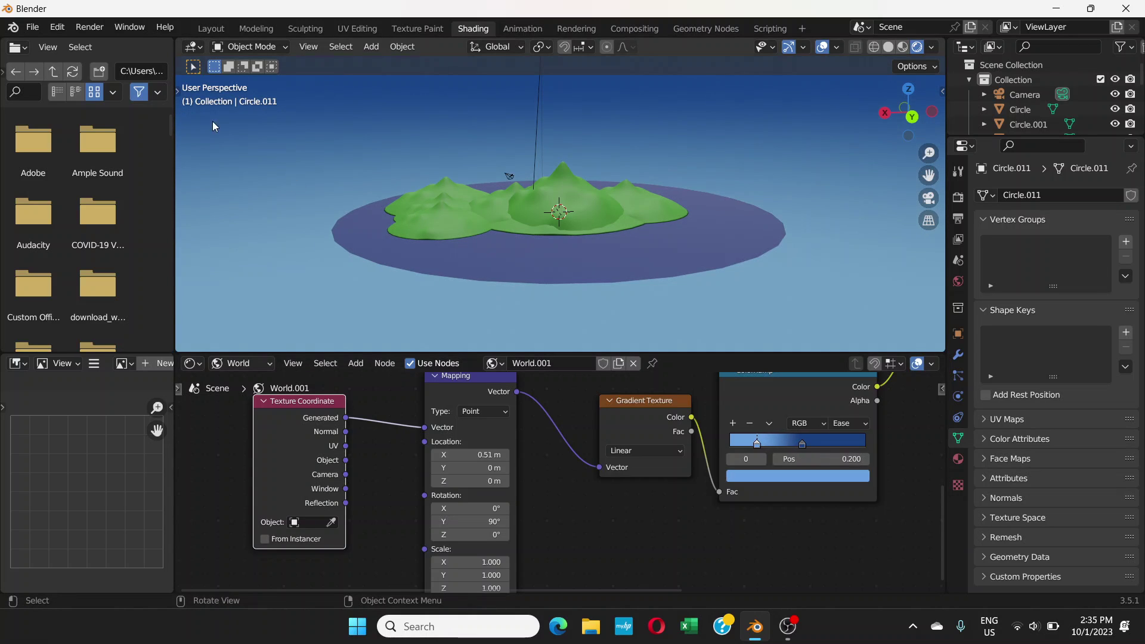
pyautogui.click(206, 29)
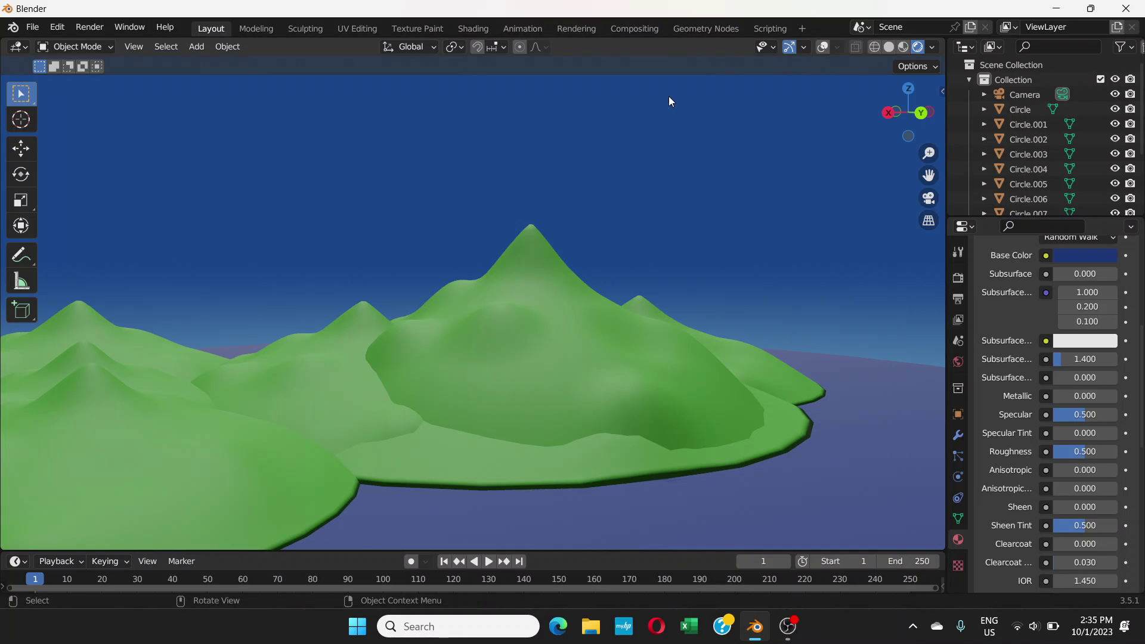
# Move the sky gradient's colour-ramp stop to position 0.305 and recheck the sky in Layout
pyautogui.click(476, 29)
pyautogui.scroll(5, 582, 169)
pyautogui.moveTo(581, 169)
pyautogui.mouseDown(button='middle')
pyautogui.moveTo(562, 180)
pyautogui.moveTo(556, 165)
pyautogui.mouseUp(button='middle')
pyautogui.moveTo(756, 445); pyautogui.dragTo(809, 447)
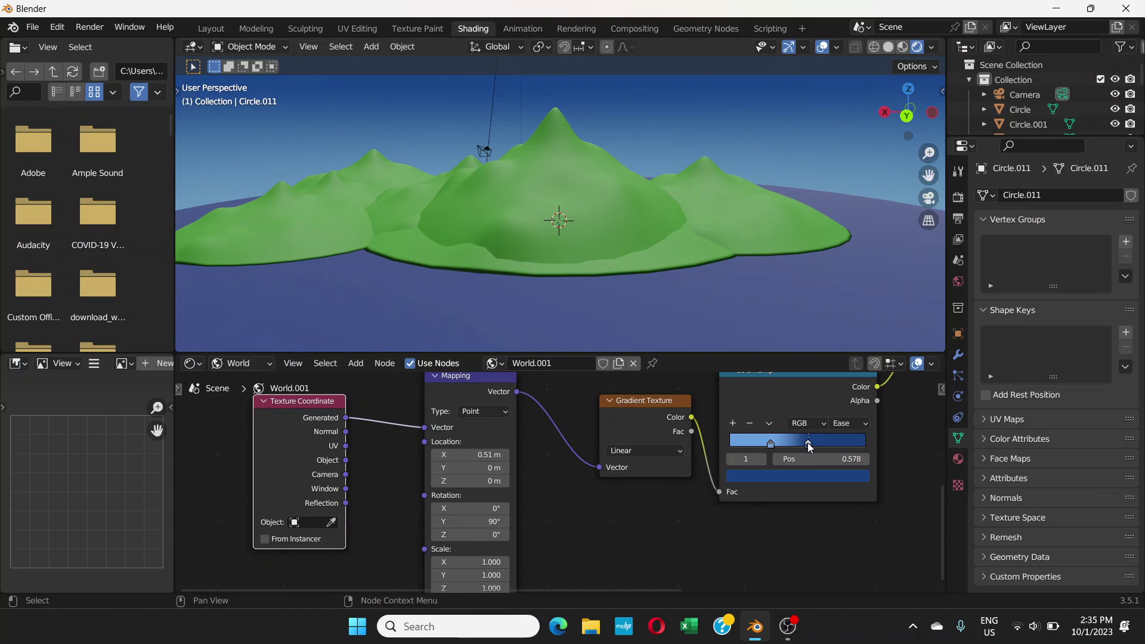
pyautogui.click(222, 29)
pyautogui.moveTo(547, 252); pyautogui.dragTo(800, 255, button='middle')
pyautogui.moveTo(556, 242); pyautogui.dragTo(405, 248, button='middle')
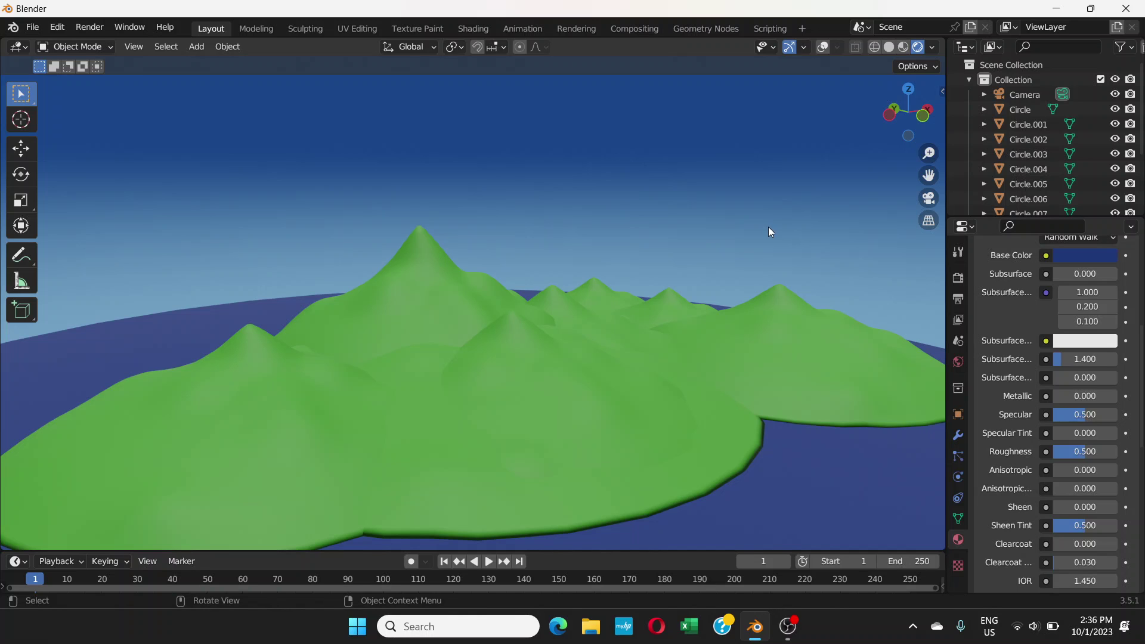
pyautogui.moveTo(714, 322); pyautogui.dragTo(647, 323, button='middle')
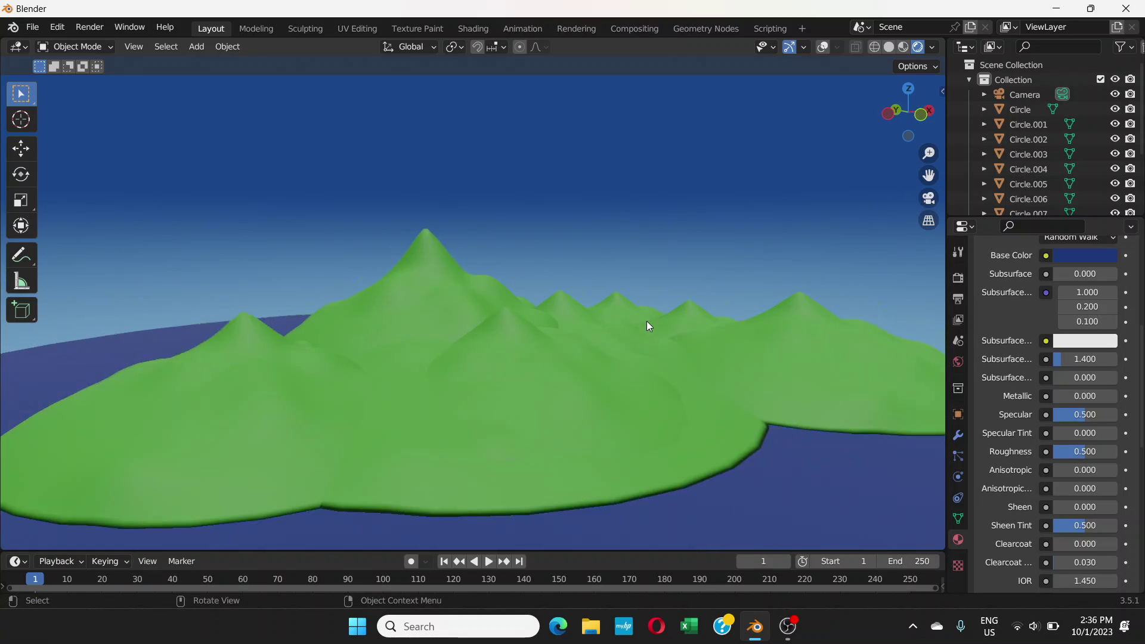
pyautogui.scroll(2, 647, 323)
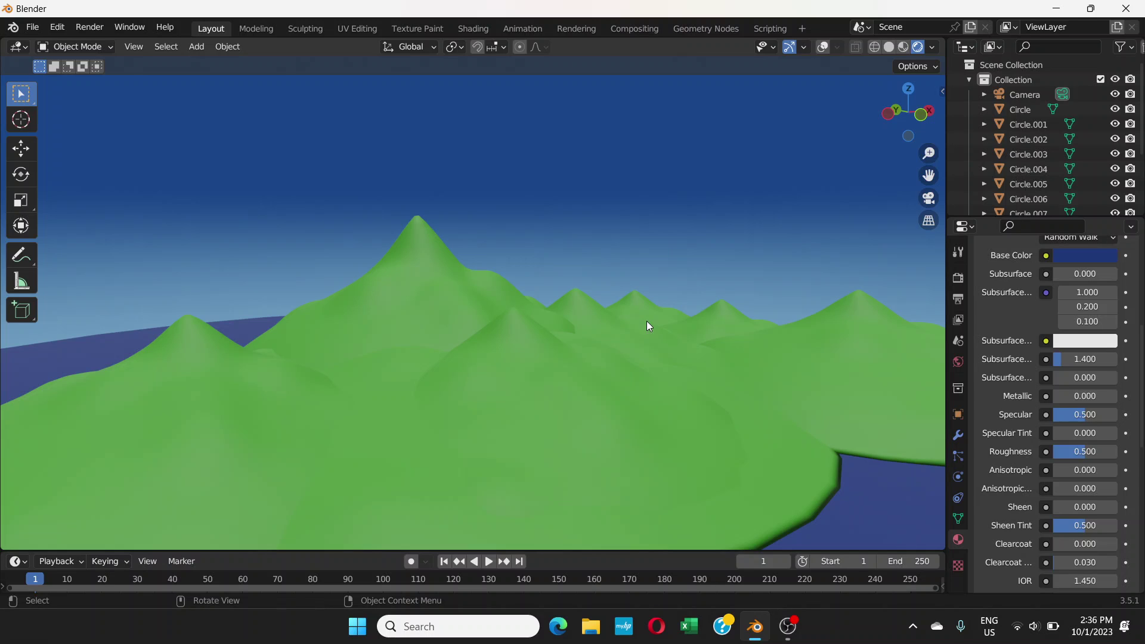